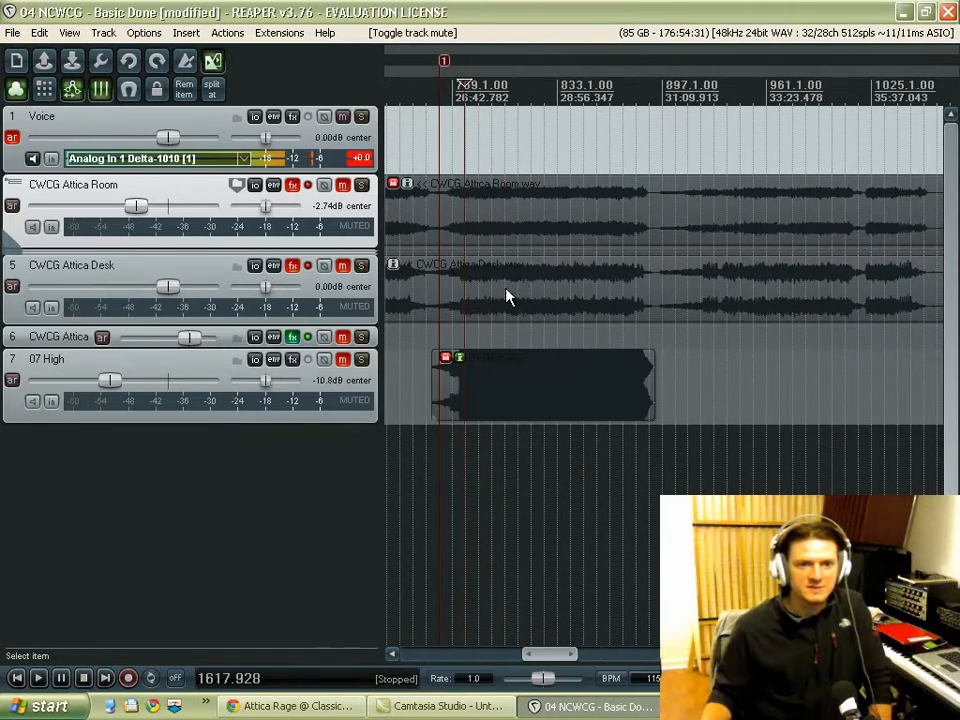
pyautogui.scroll(1, 446, 295)
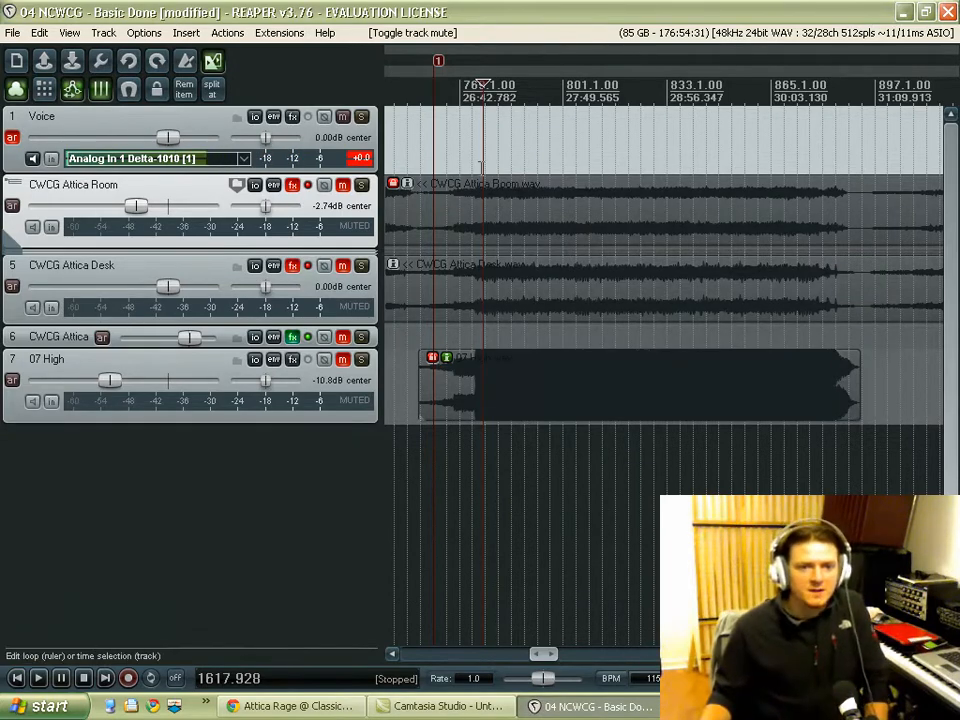
# Step: Look over the room, desk and 07 High recordings along the project timeline
pyautogui.scroll(-1, 481, 166)
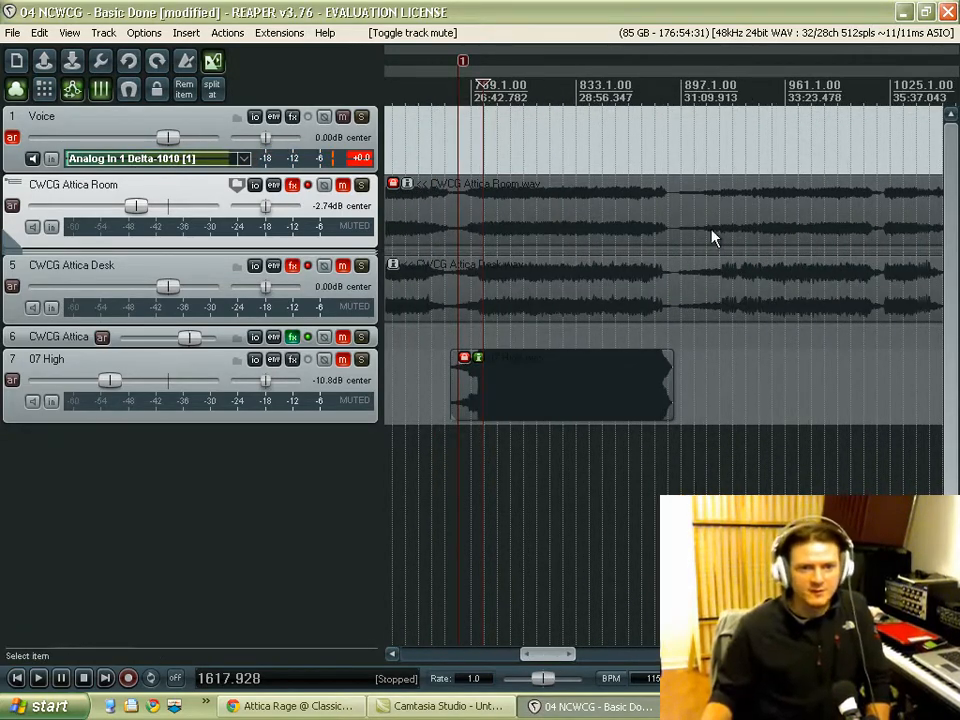
pyautogui.scroll(-1, 480, 268)
pyautogui.scroll(3, 477, 271)
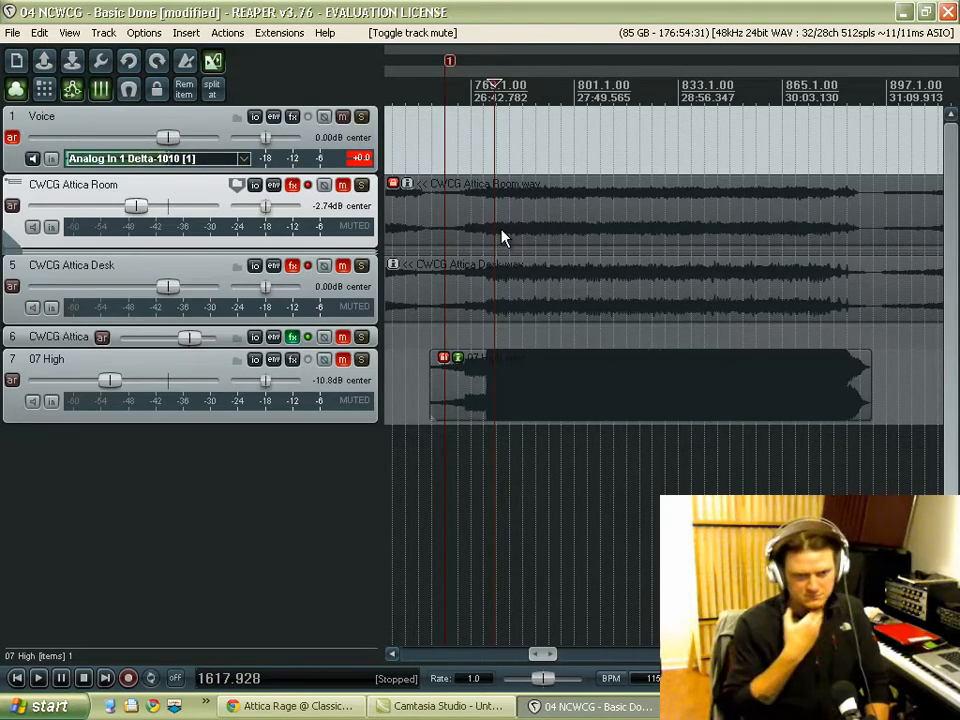
pyautogui.scroll(-5, 596, 246)
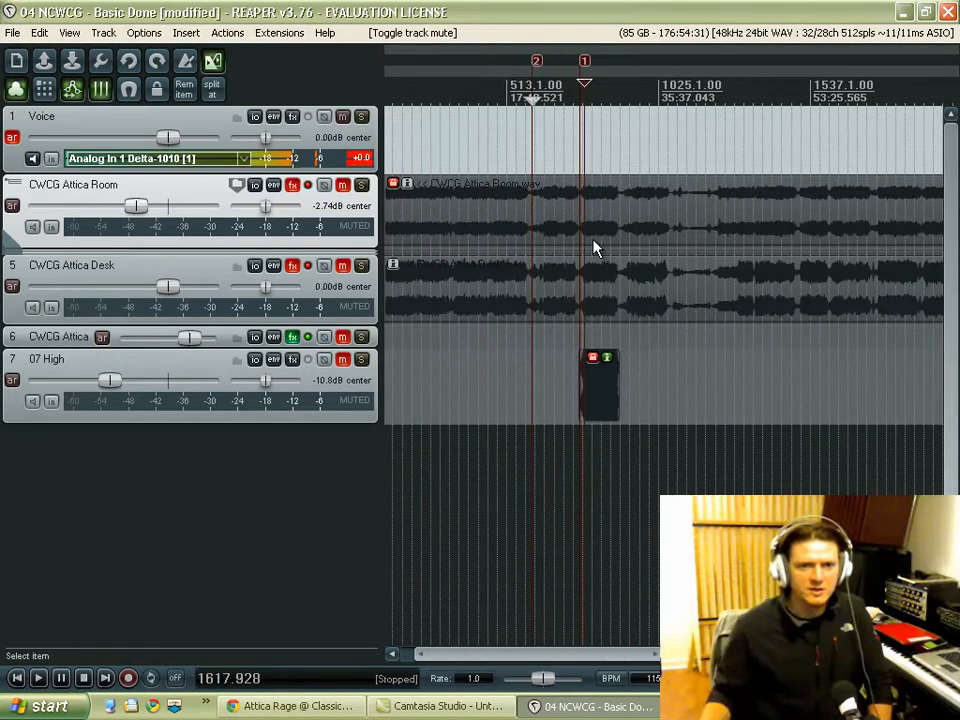
pyautogui.scroll(-3, 594, 246)
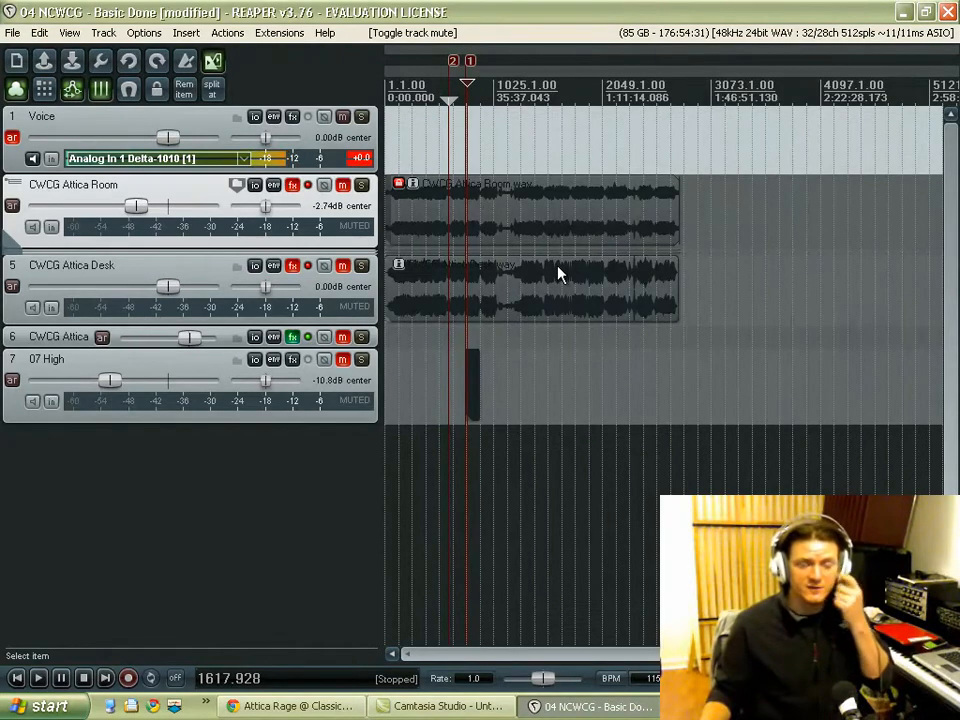
pyautogui.scroll(2, 558, 274)
pyautogui.scroll(-3, 560, 365)
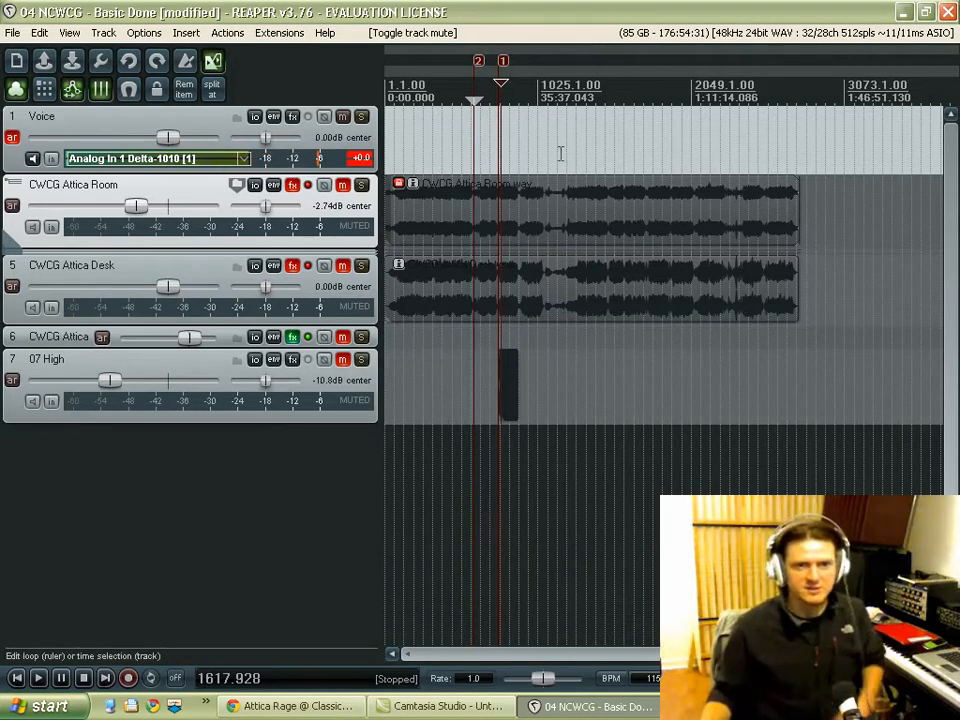
# Step: Unmute the CWCG Attica Room track and start playback to listen to it alone
pyautogui.click(342, 185)
pyautogui.scroll(5, 504, 296)
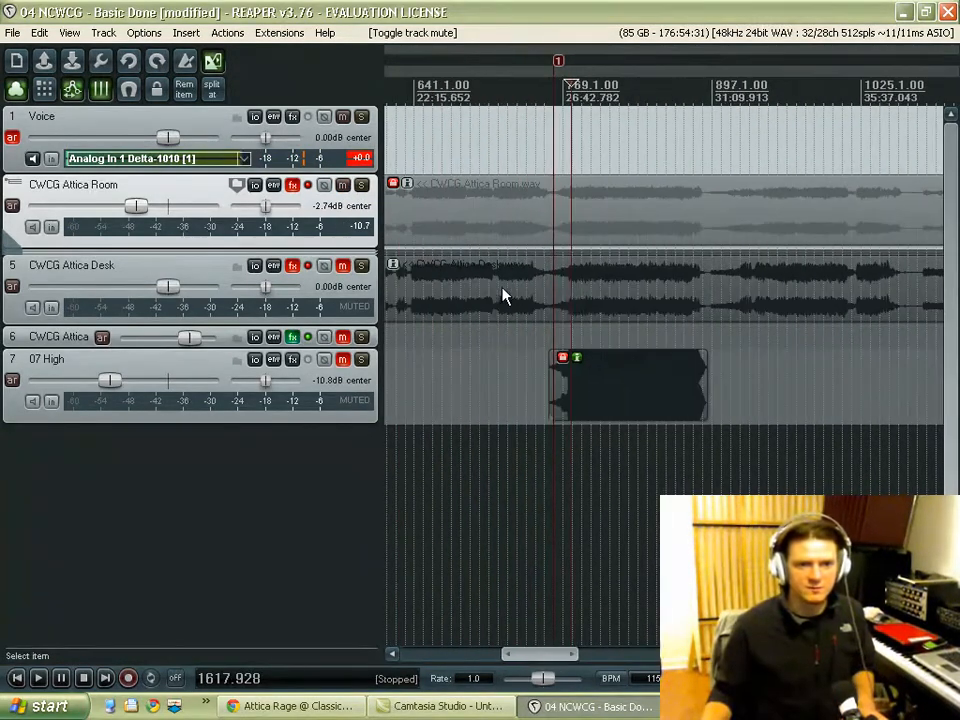
pyautogui.press('space')
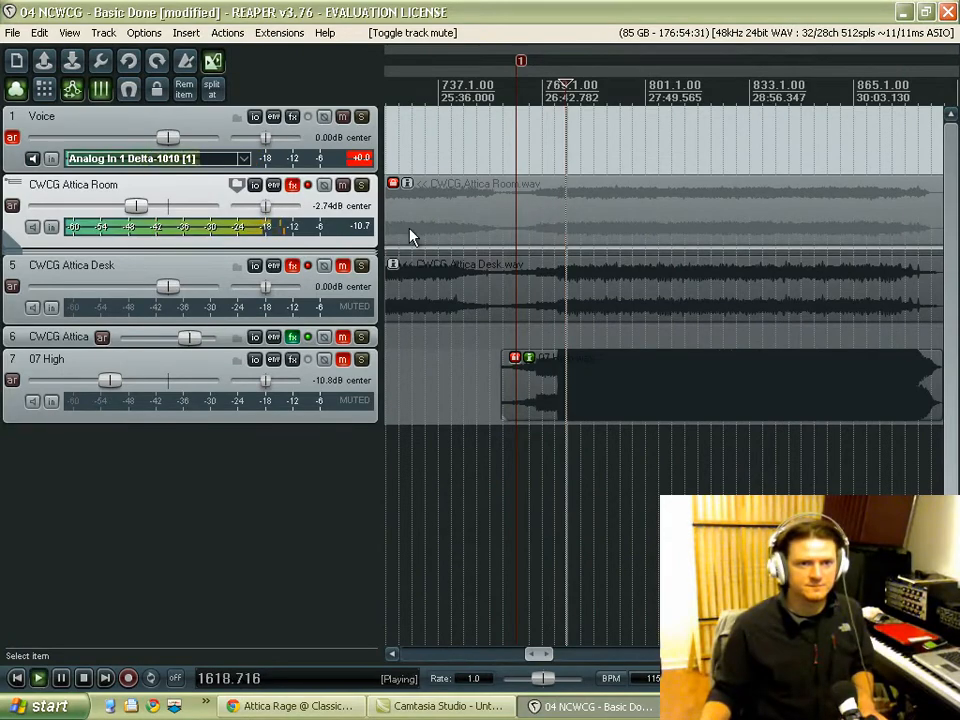
# Step: Mute the CWCG Attica Room track, unmute CWCG Attica Desk and play it for comparison
pyautogui.click(346, 187)
pyautogui.click(343, 268)
pyautogui.press('space')
pyautogui.press('space')
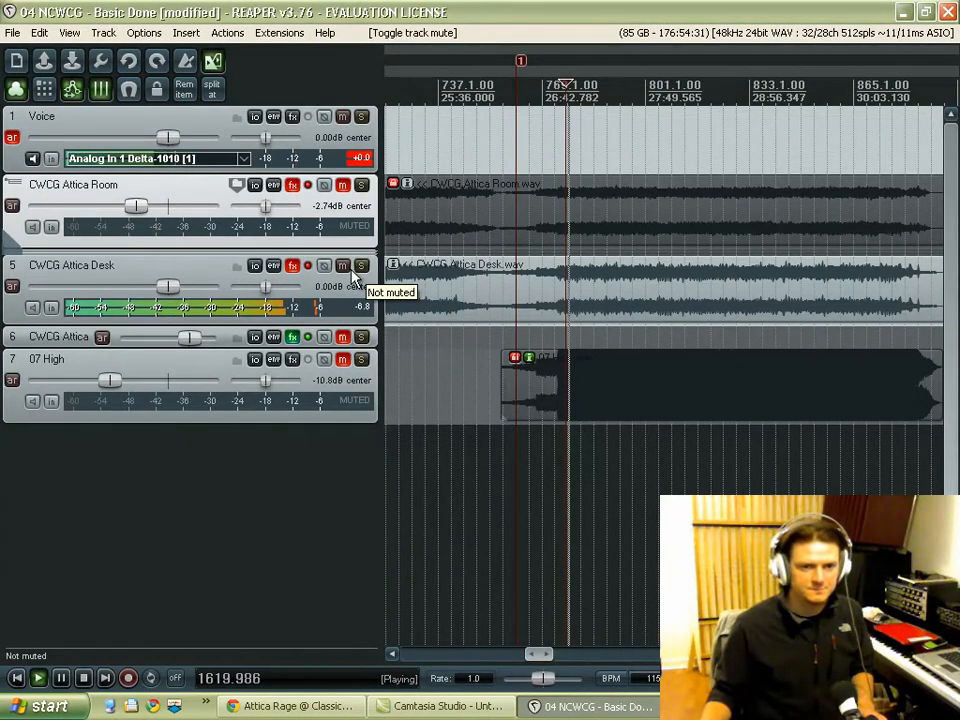
pyautogui.press('space')
# Step: Place the play cursor at about 26:45, mute the CWCG Attica Desk track and unmute CWCG Attica Room
pyautogui.scroll(4, 422, 194)
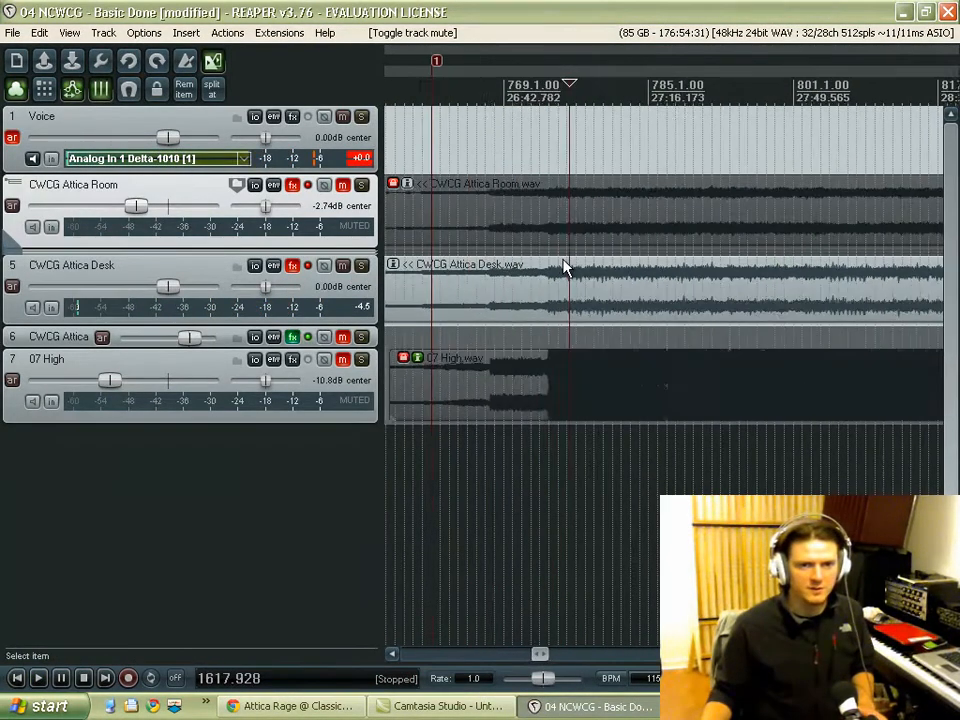
pyautogui.click(484, 158)
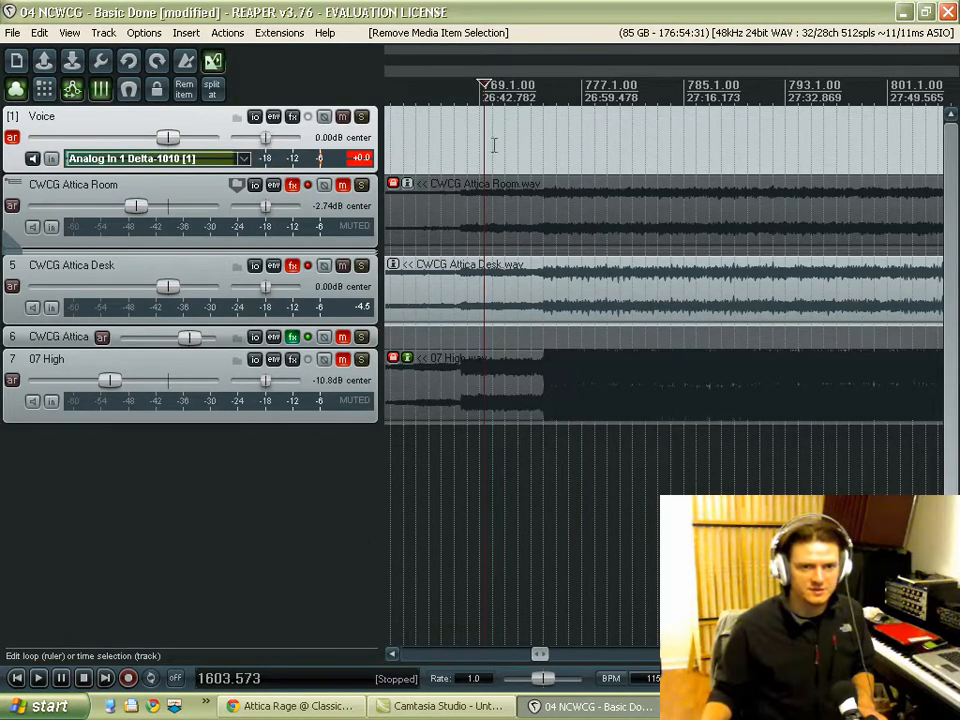
pyautogui.click(493, 145)
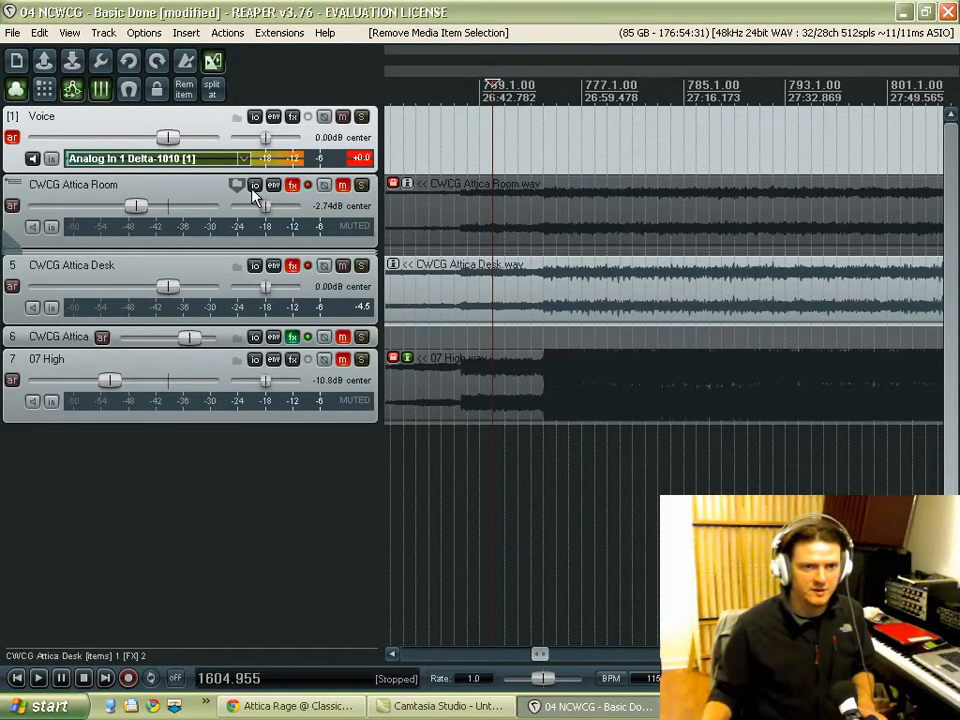
pyautogui.click(343, 189)
# Step: Play the CWCG Attica Room track while toggling the desk track's solo, leaving it unsoloed, and stop playback
pyautogui.click(363, 266)
pyautogui.press('space')
pyautogui.click(365, 266)
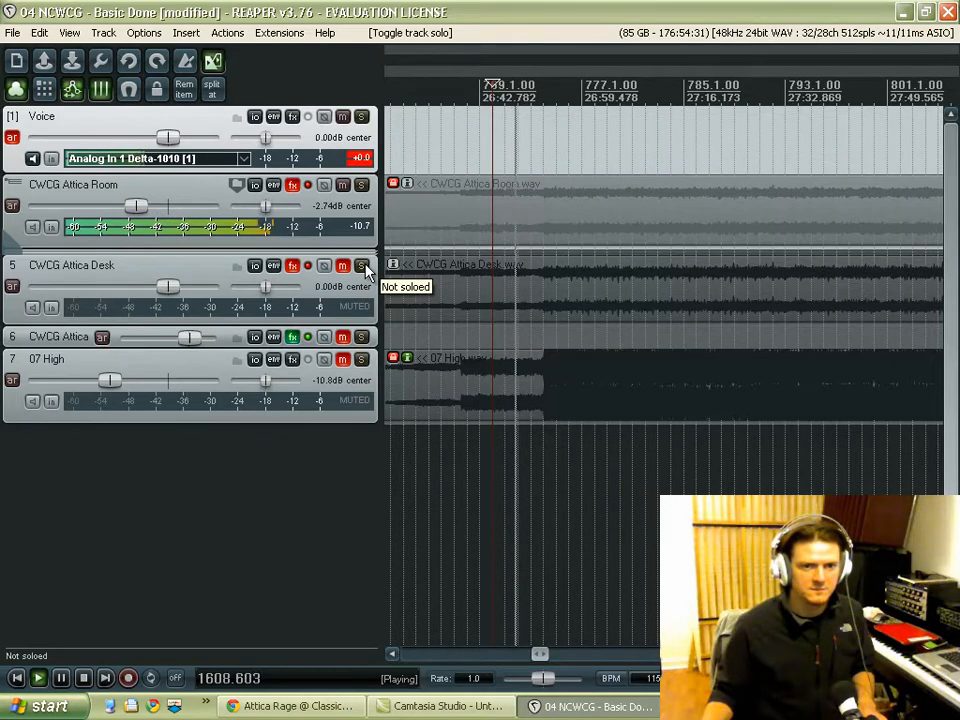
pyautogui.click(364, 267)
pyautogui.click(364, 267)
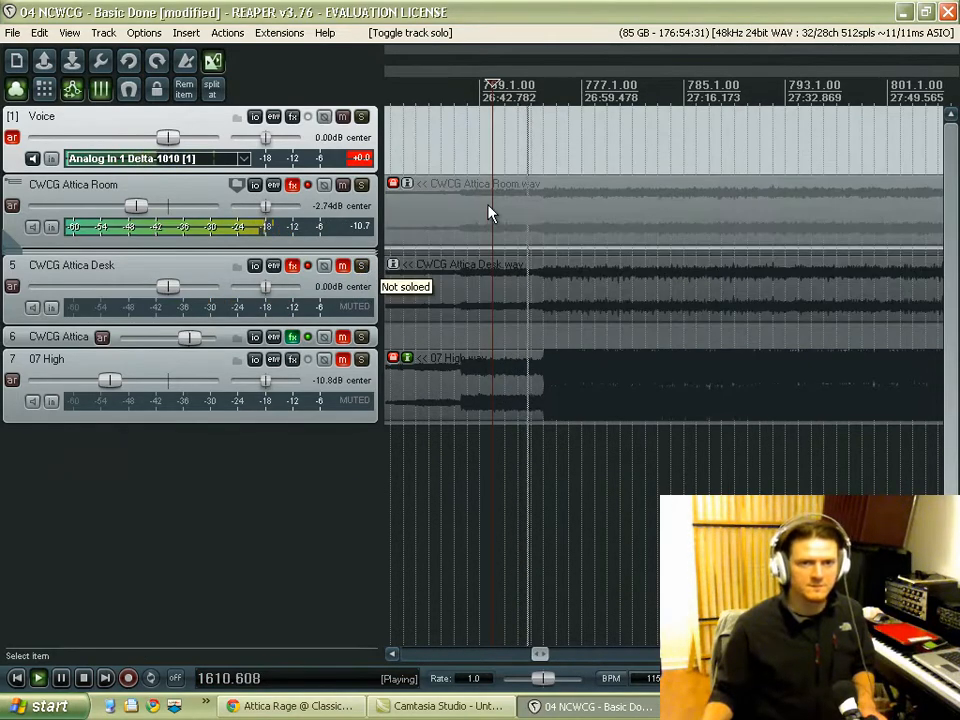
pyautogui.press('space')
# Step: Unmute the CWCG Attica Desk track and reset the Voice track's clipped peak indicator
pyautogui.scroll(-6, 568, 214)
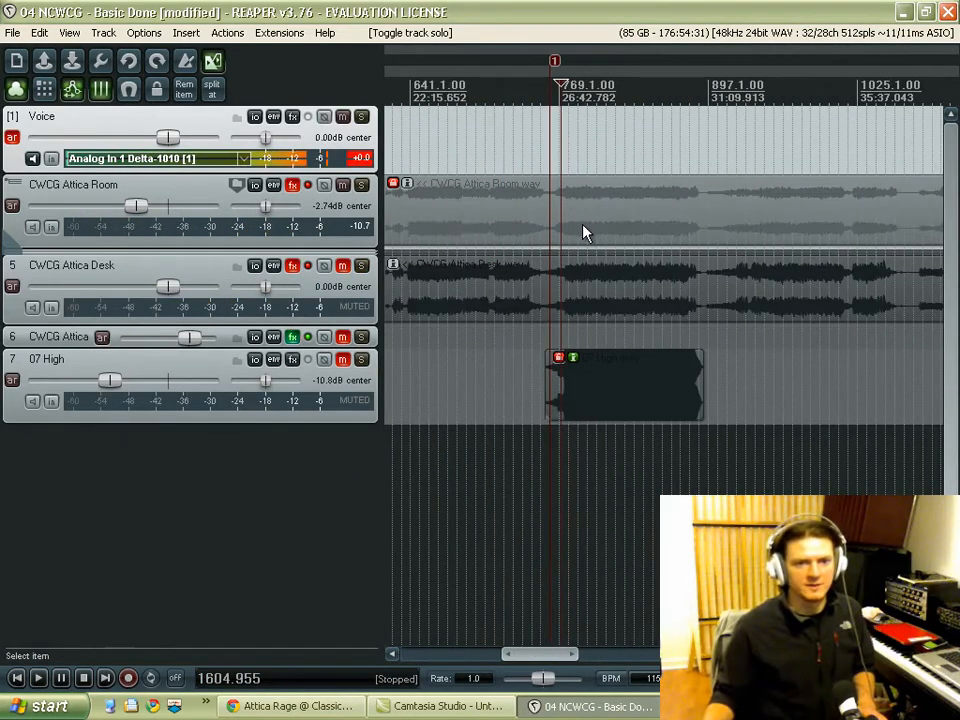
pyautogui.scroll(4, 588, 234)
pyautogui.click(342, 267)
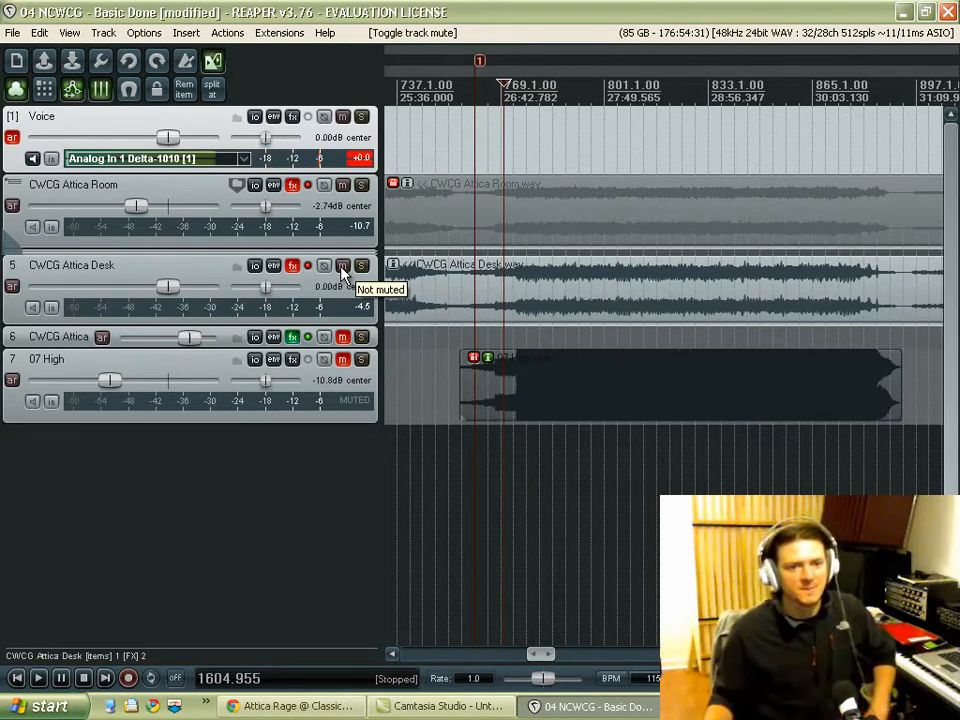
pyautogui.click(364, 162)
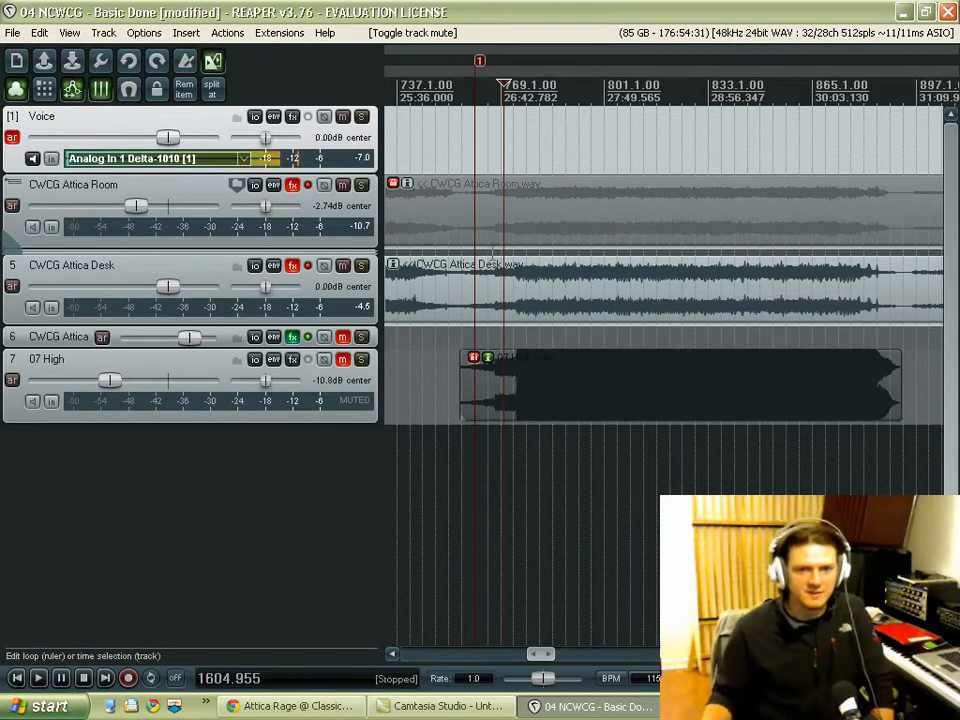
# Step: Temporarily enlarge the CWCG Attica Room track to examine its two-channel waveform, leaving its item selected
pyautogui.scroll(-2, 492, 252)
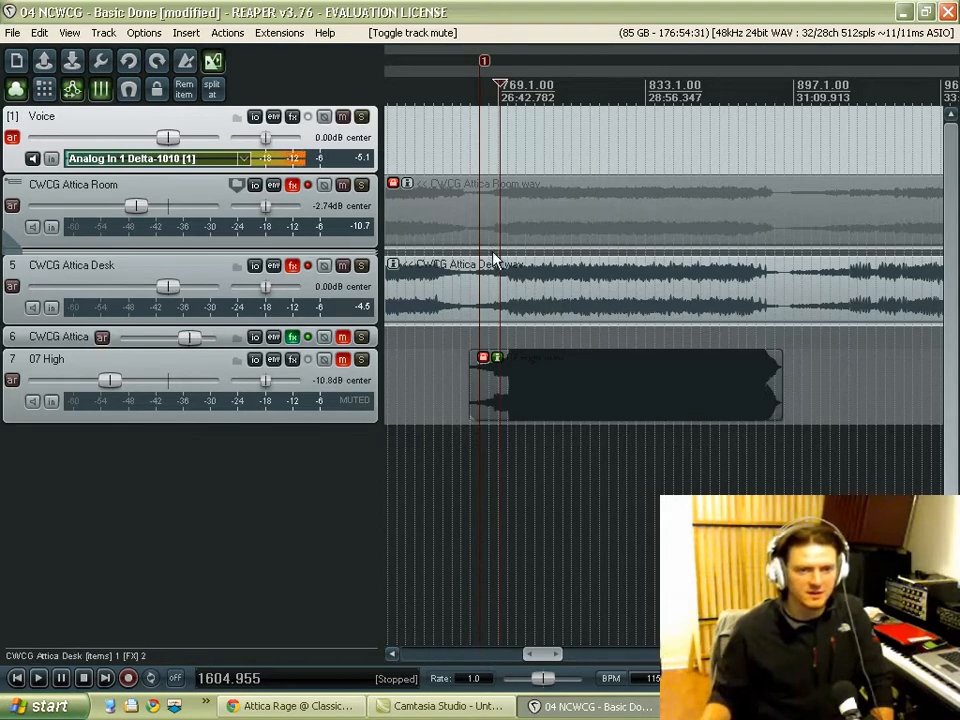
pyautogui.click(24, 240)
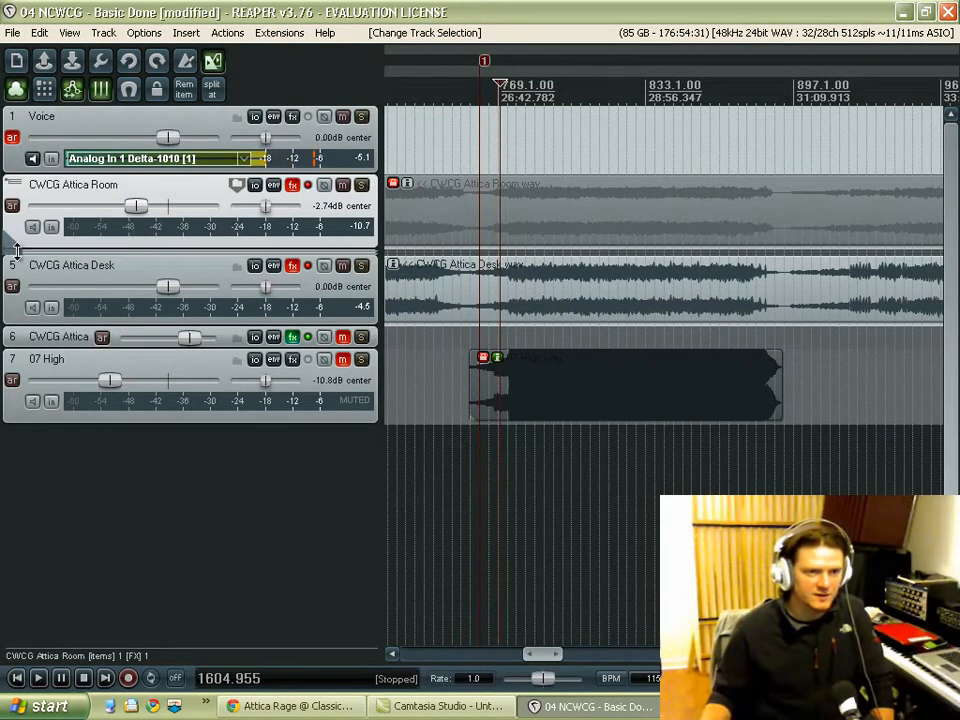
pyautogui.moveTo(16, 250); pyautogui.dragTo(30, 438)
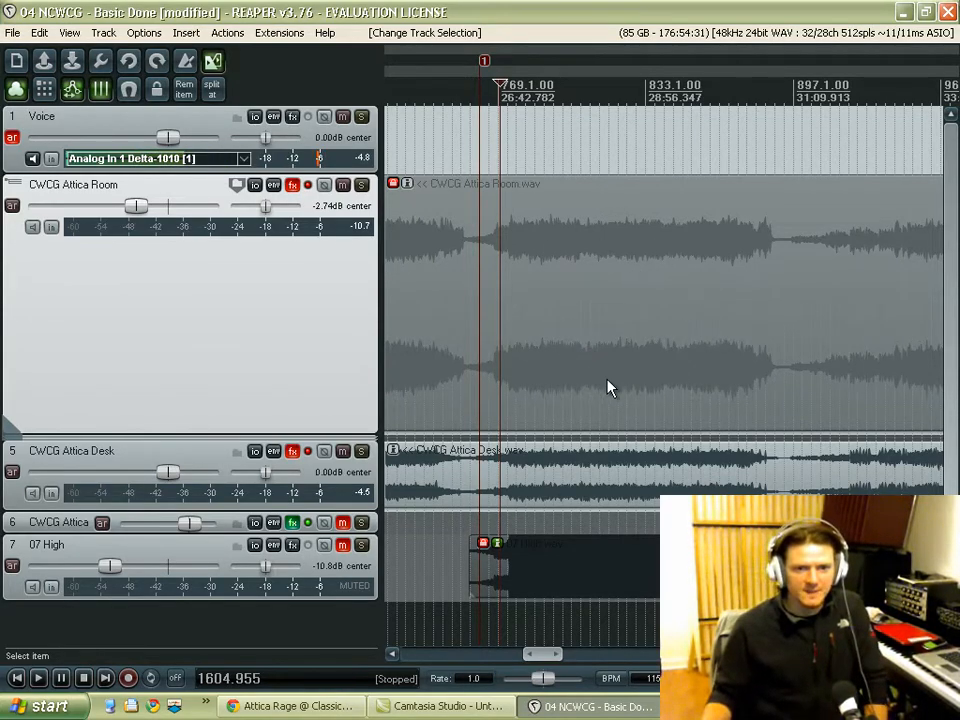
pyautogui.click(642, 386)
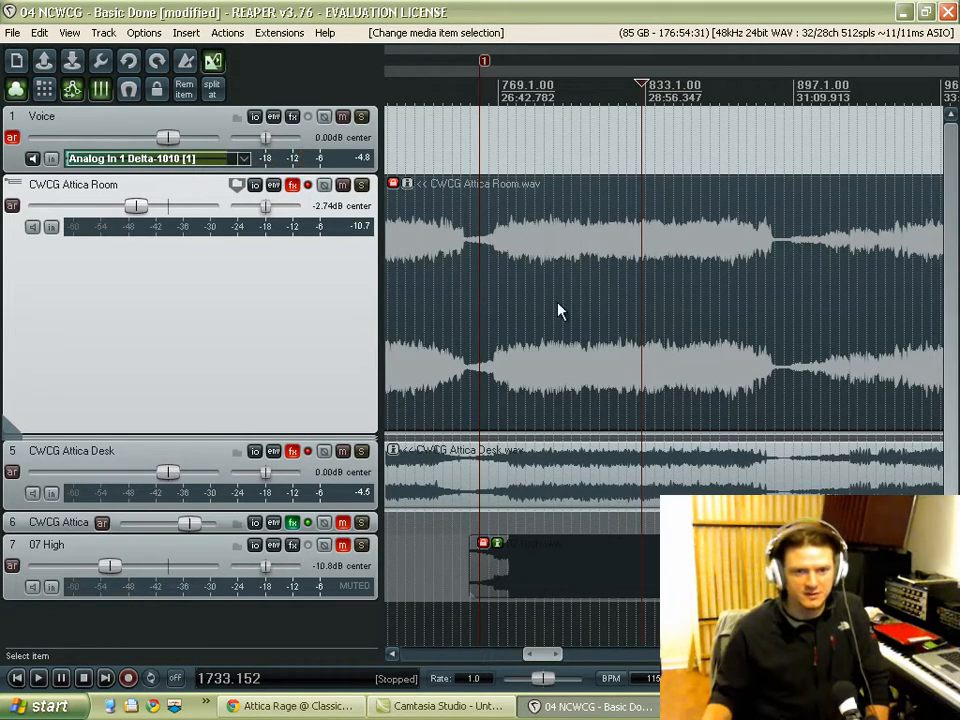
pyautogui.scroll(-6, 499, 274)
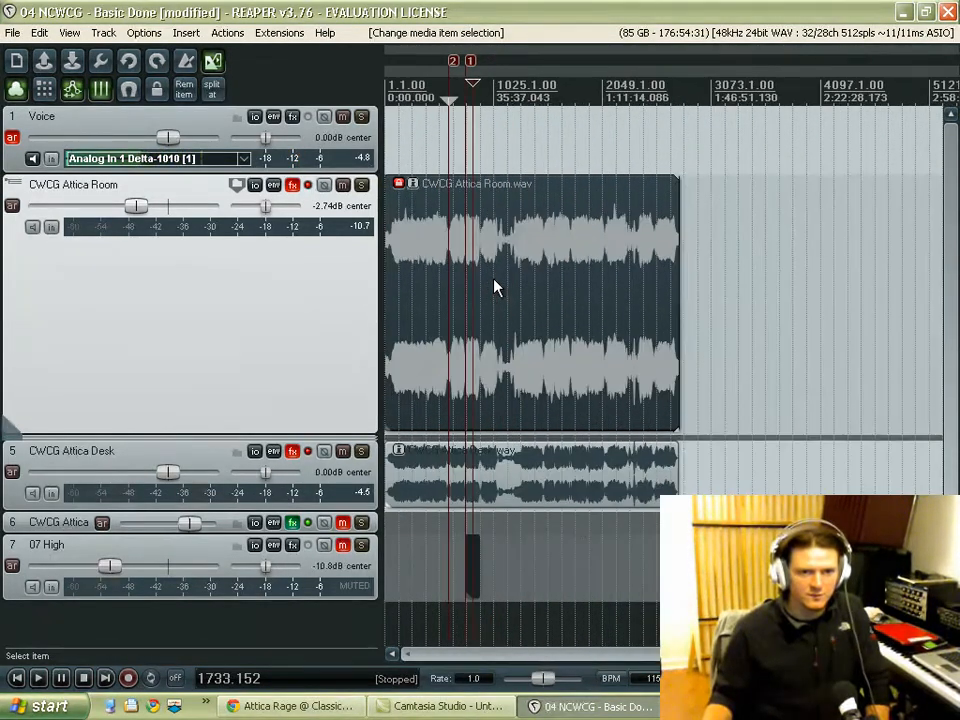
pyautogui.moveTo(136, 431); pyautogui.dragTo(130, 244)
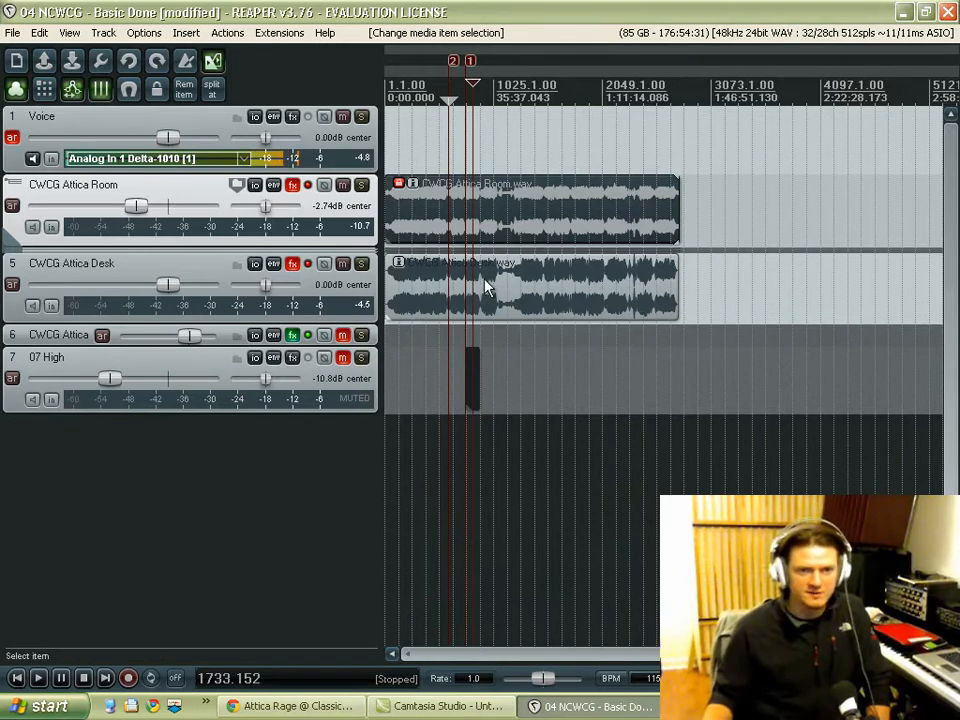
# Step: Look through the item processing commands available for the CWCG Attica Room item
pyautogui.rightClick(477, 224)
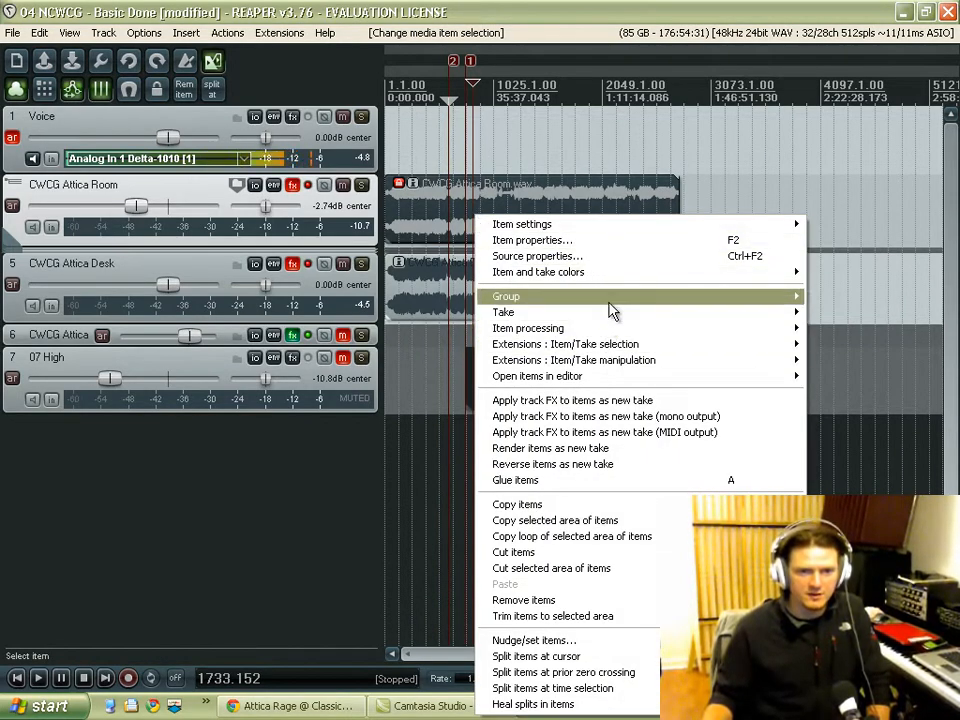
pyautogui.moveTo(611, 334)
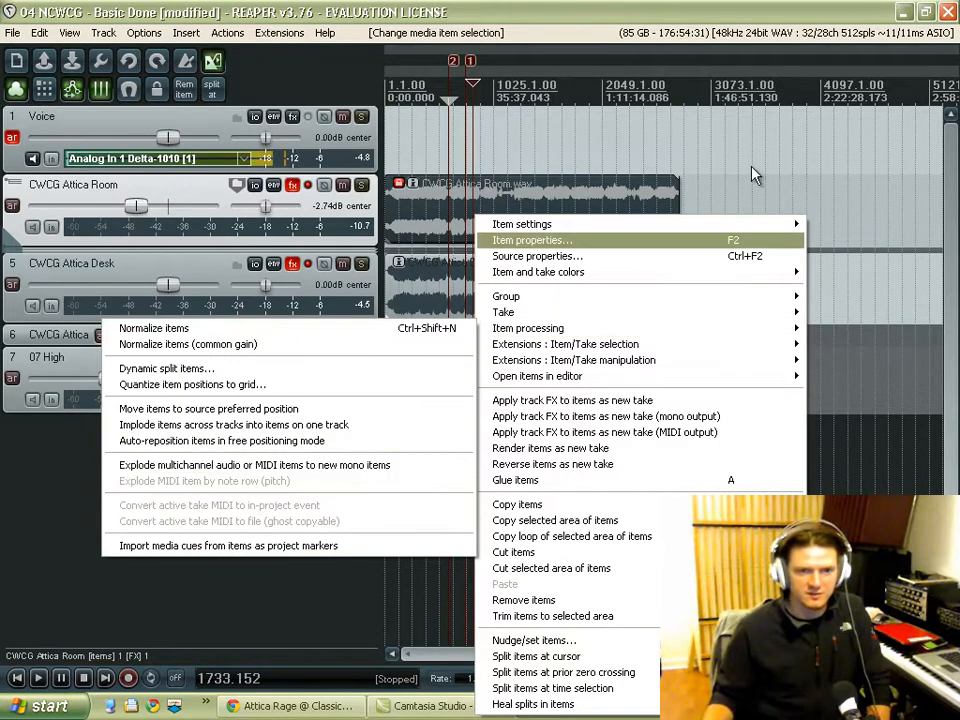
pyautogui.click(14, 228)
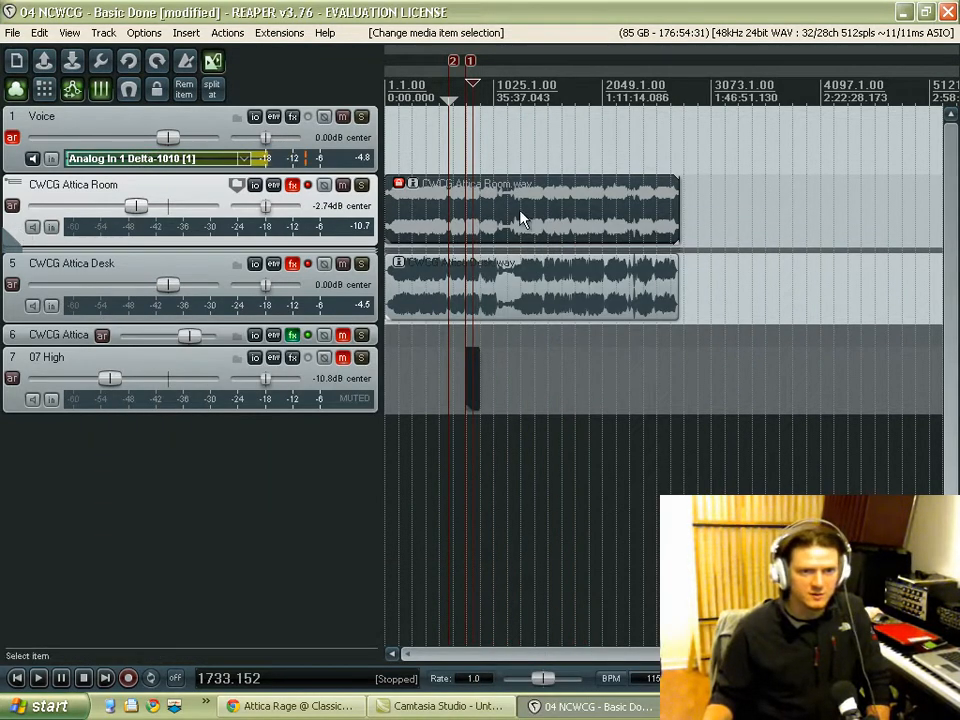
# Step: Expand the CWCG Attica Room folder, center the pan of both channel tracks and reset chan 2's volume to 0.00 dB
pyautogui.click(12, 190)
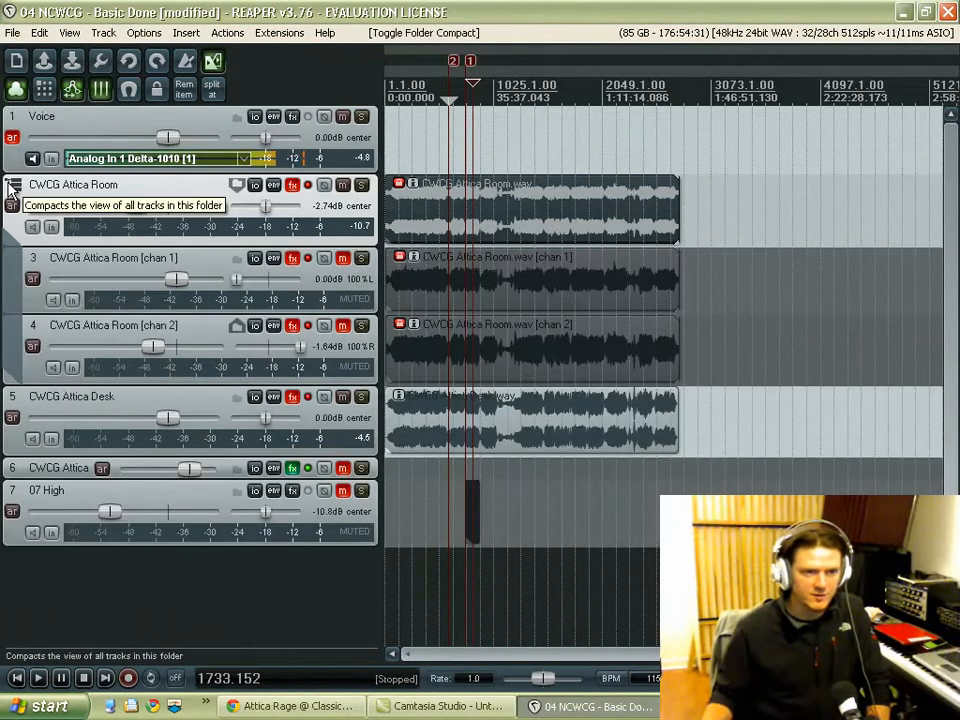
pyautogui.doubleClick(266, 280)
pyautogui.doubleClick(300, 346)
pyautogui.doubleClick(154, 347)
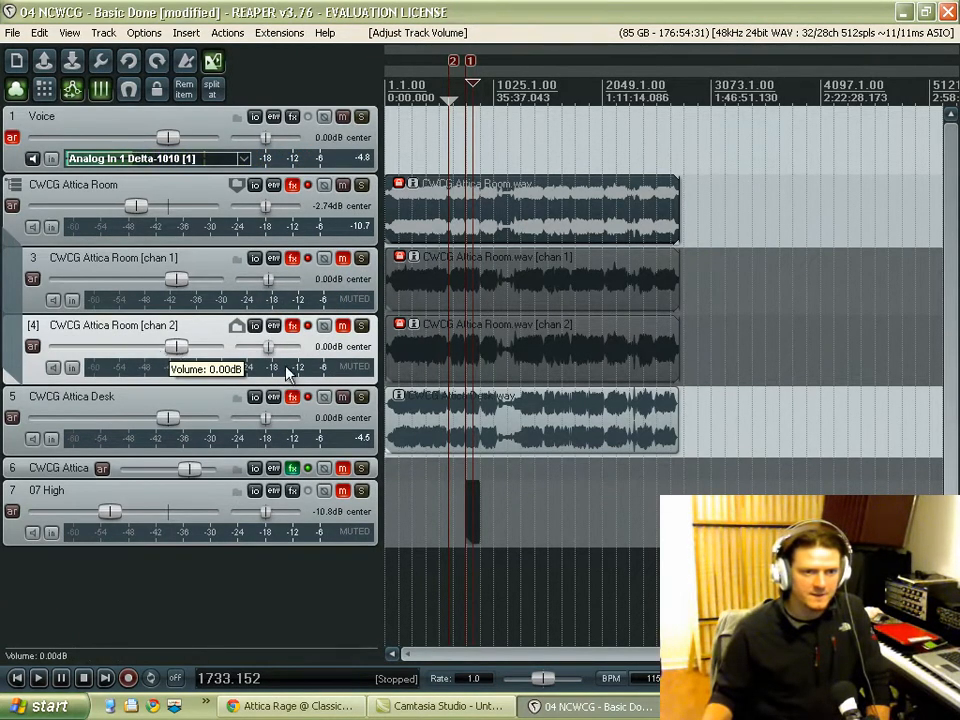
# Step: Unlock the stereo CWCG Attica Room item on the parent folder track and delete it
pyautogui.click(577, 230)
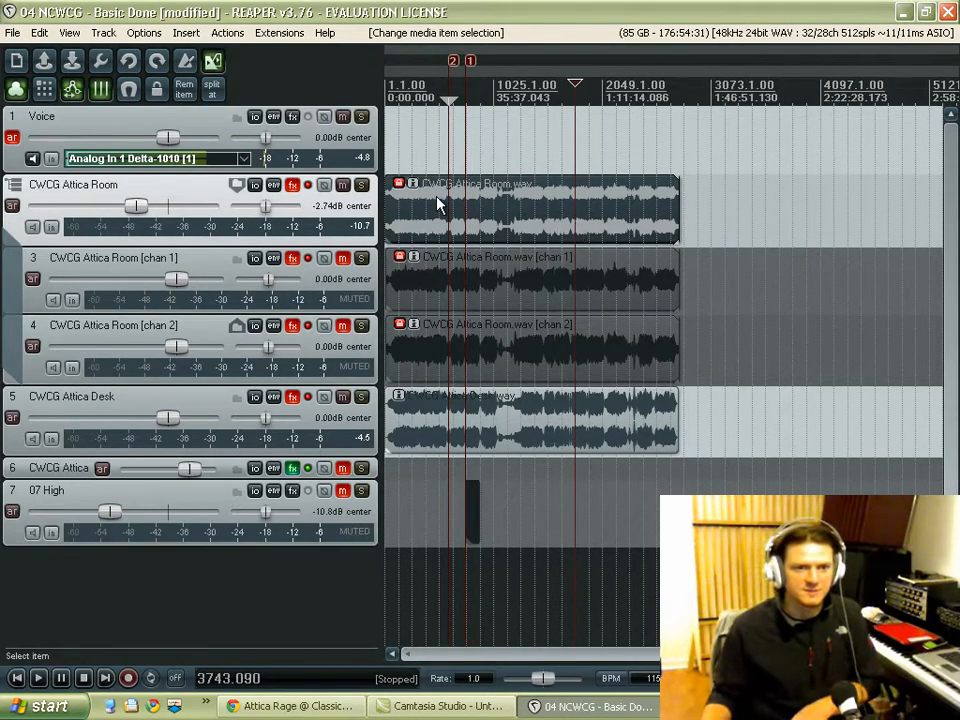
pyautogui.click(750, 178)
pyautogui.click(577, 221)
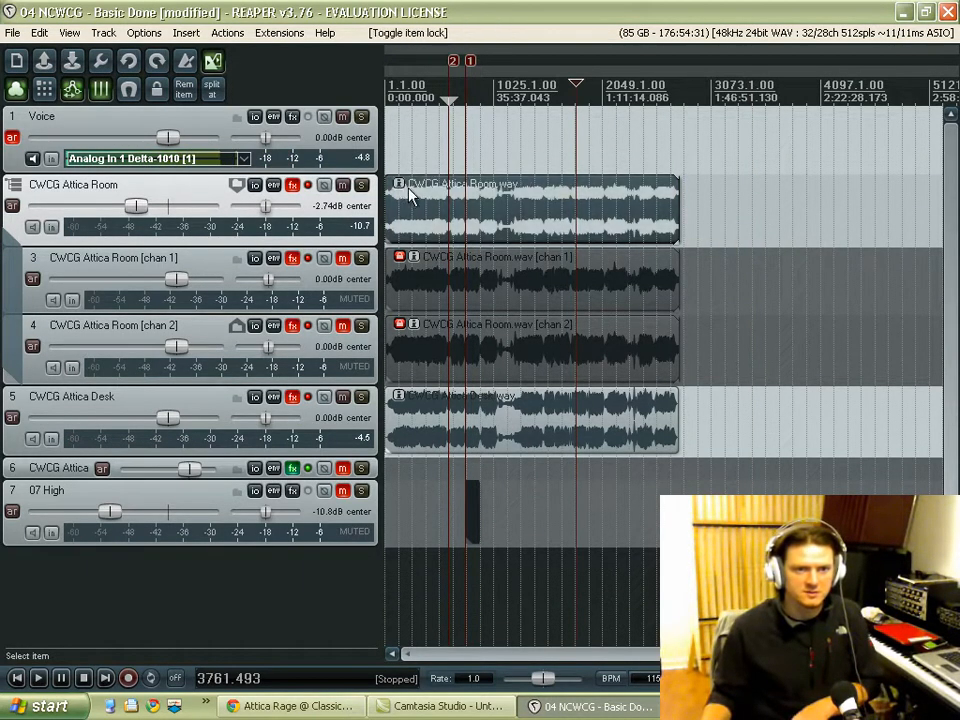
pyautogui.press('Delete')
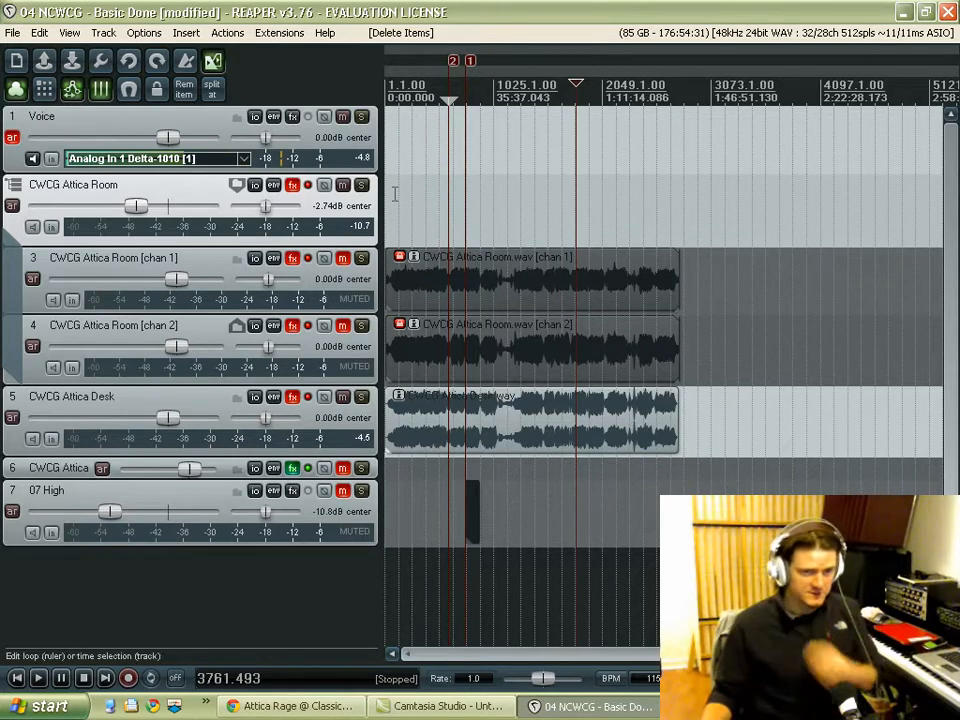
# Step: Unmute the CWCG Attica Room chan 1 track, keeping the chan 2 track muted
pyautogui.click(342, 258)
pyautogui.click(342, 325)
pyautogui.click(342, 325)
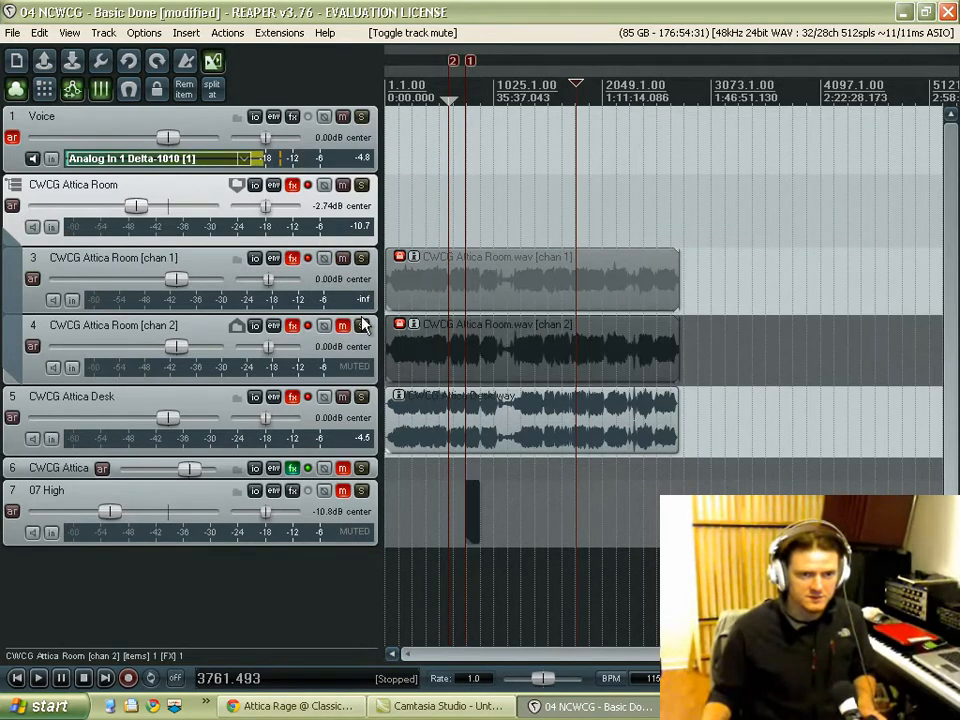
# Step: Play the project briefly from about 27:18, stop, and mute the CWCG Attica Desk track
pyautogui.scroll(6, 527, 229)
pyautogui.scroll(-5, 444, 228)
pyautogui.scroll(5, 442, 228)
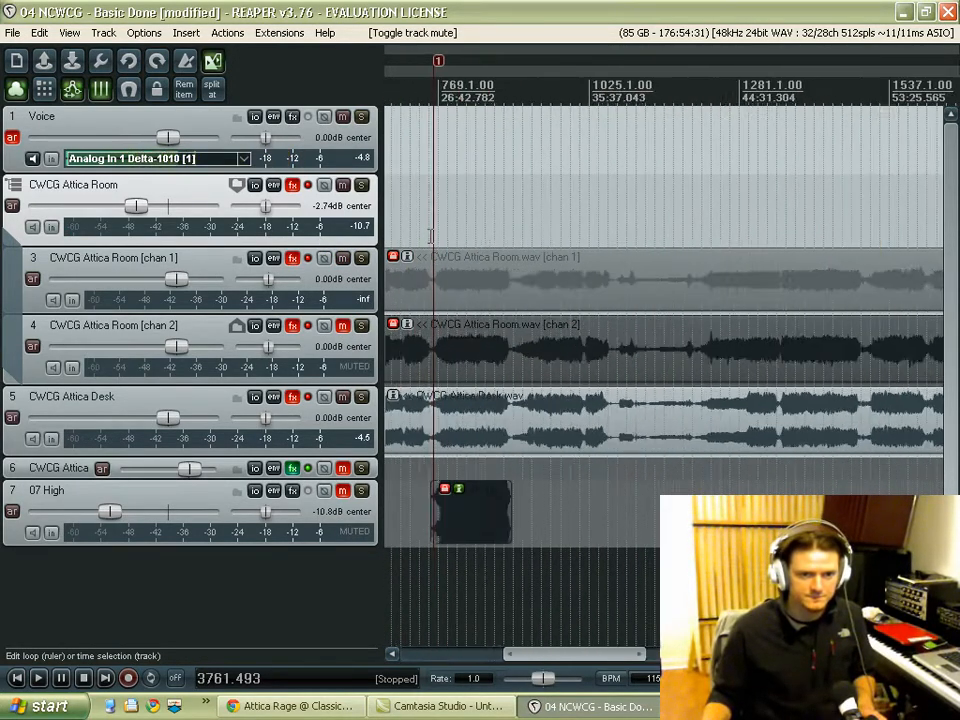
pyautogui.click(421, 229)
pyautogui.press('space')
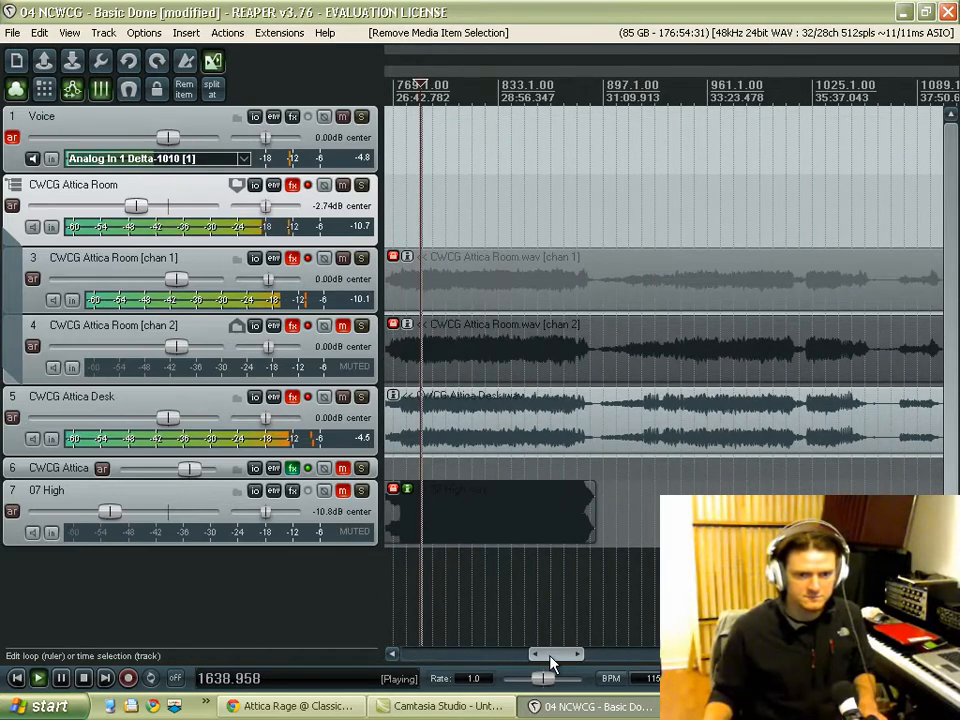
pyautogui.moveTo(549, 655); pyautogui.dragTo(540, 655)
pyautogui.press('space')
pyautogui.click(343, 398)
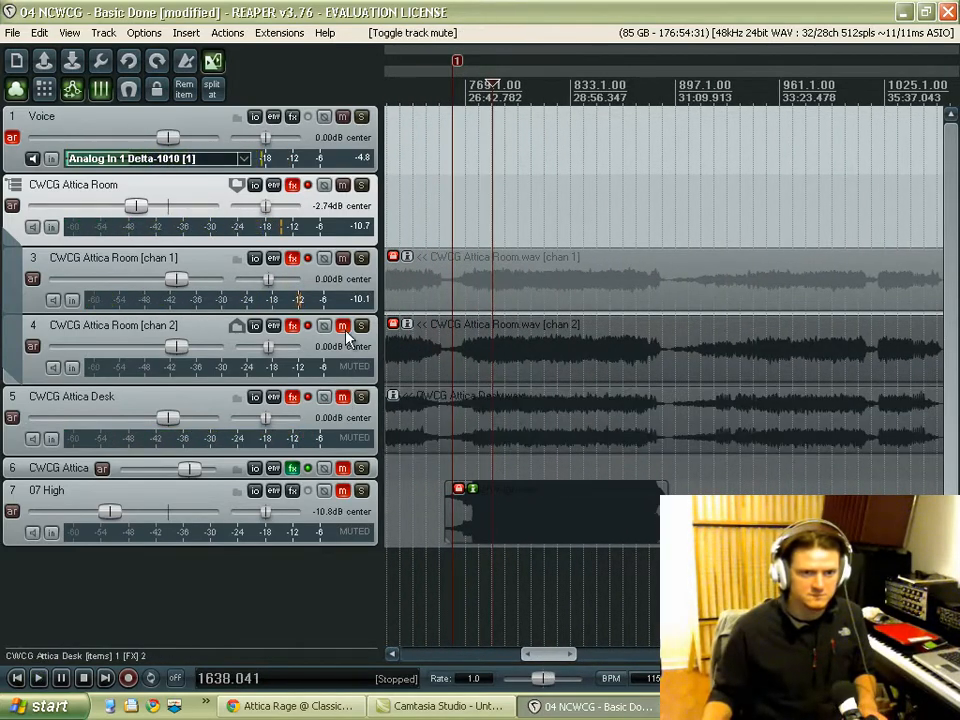
# Step: Play the project while switching from the CWCG Attica Room chan 1 track to the chan 2 track using mutes, and stop
pyautogui.press('space')
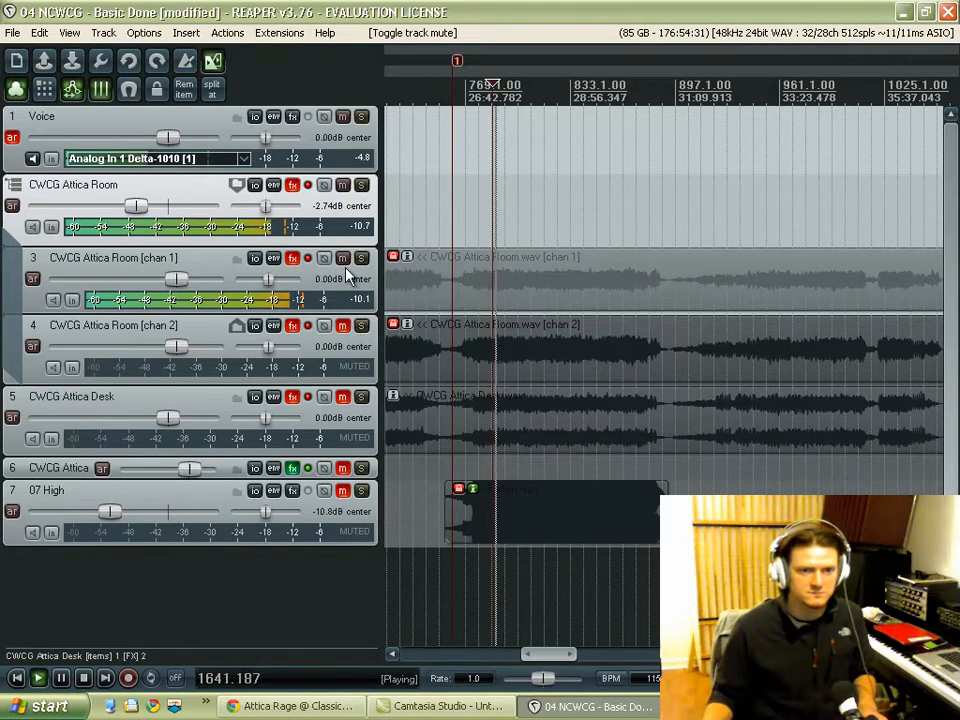
pyautogui.click(343, 326)
pyautogui.click(343, 258)
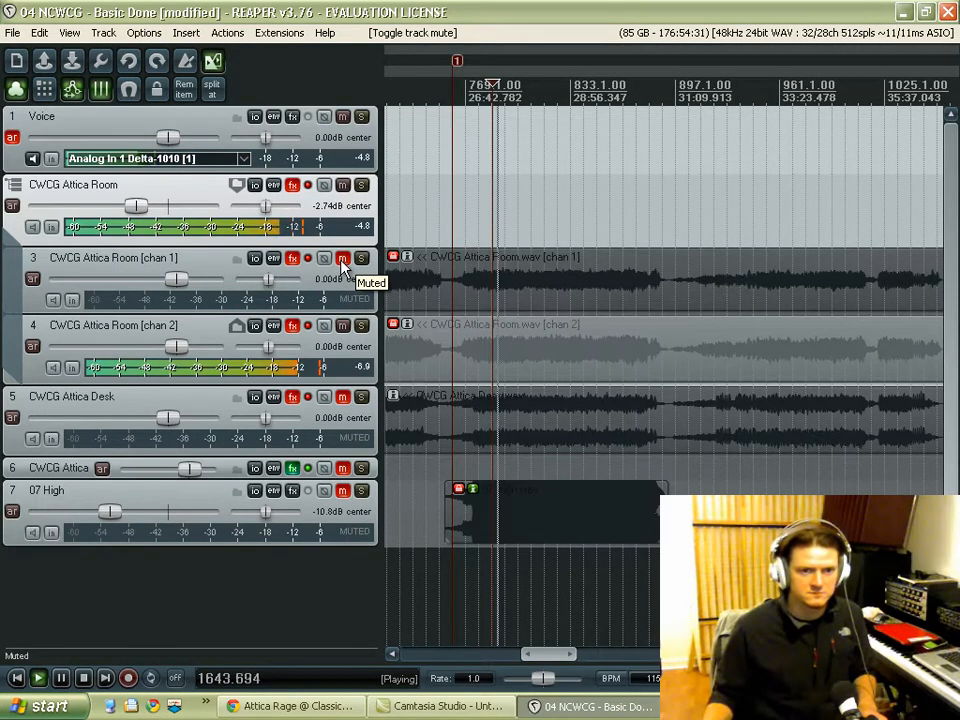
pyautogui.press('space')
# Step: Place the edit cursor at about 1613.5 seconds, just after the start of the song, without playing
pyautogui.scroll(2, 473, 237)
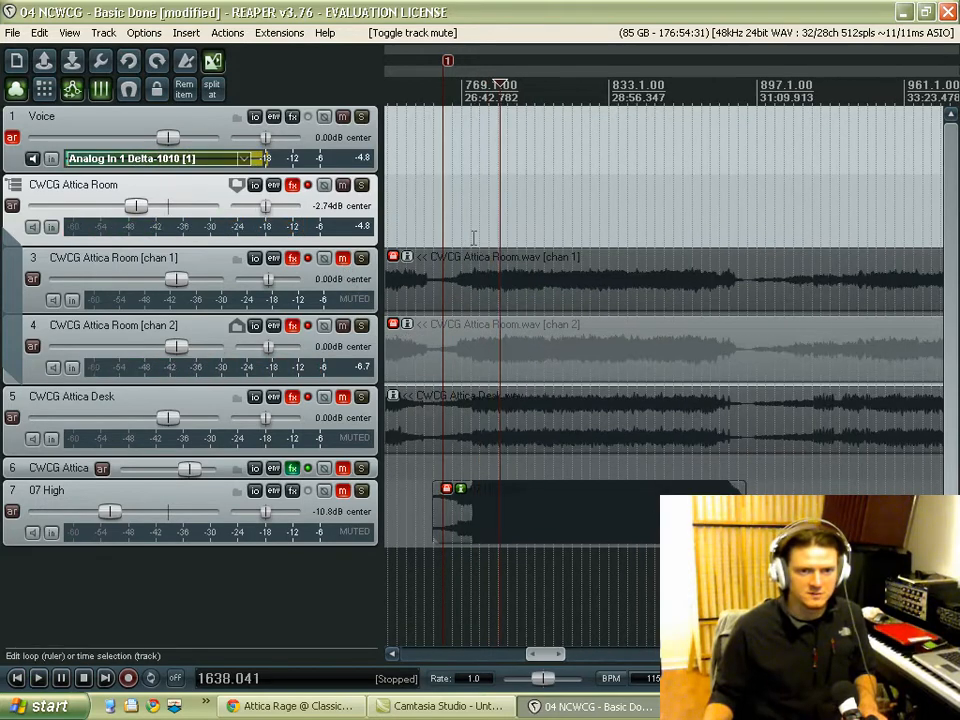
pyautogui.click(486, 214)
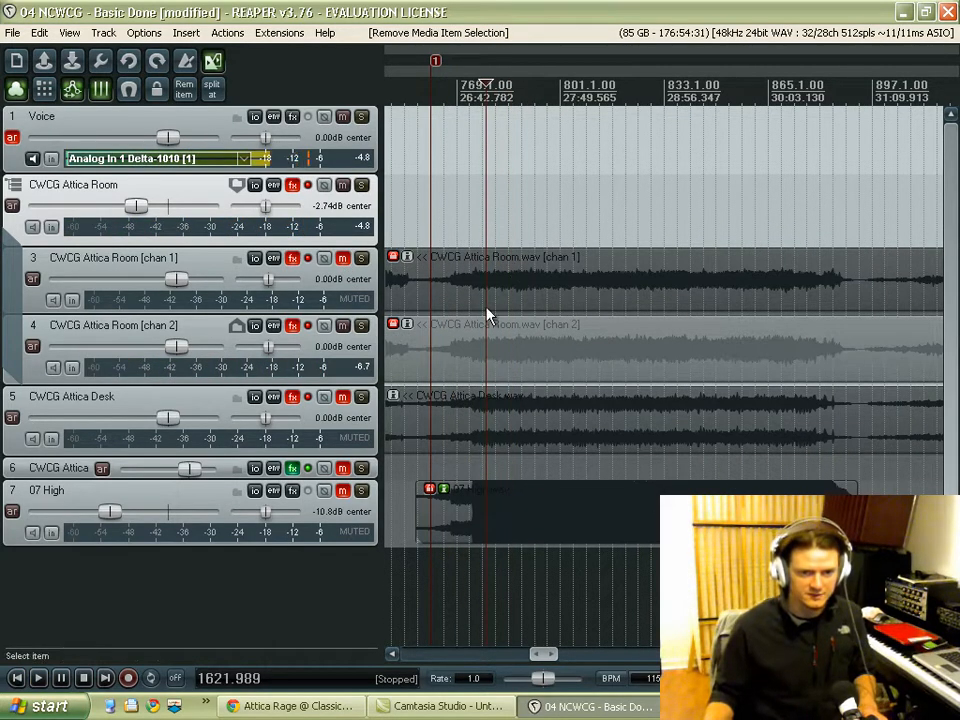
pyautogui.scroll(5, 473, 222)
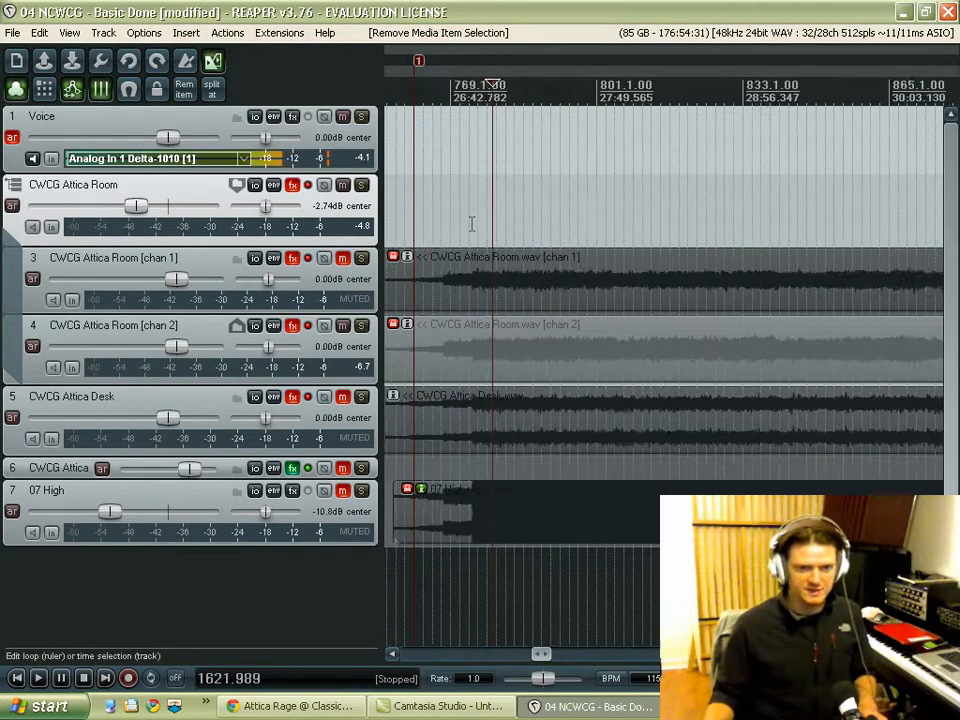
pyautogui.scroll(-5, 471, 224)
pyautogui.scroll(-2, 471, 224)
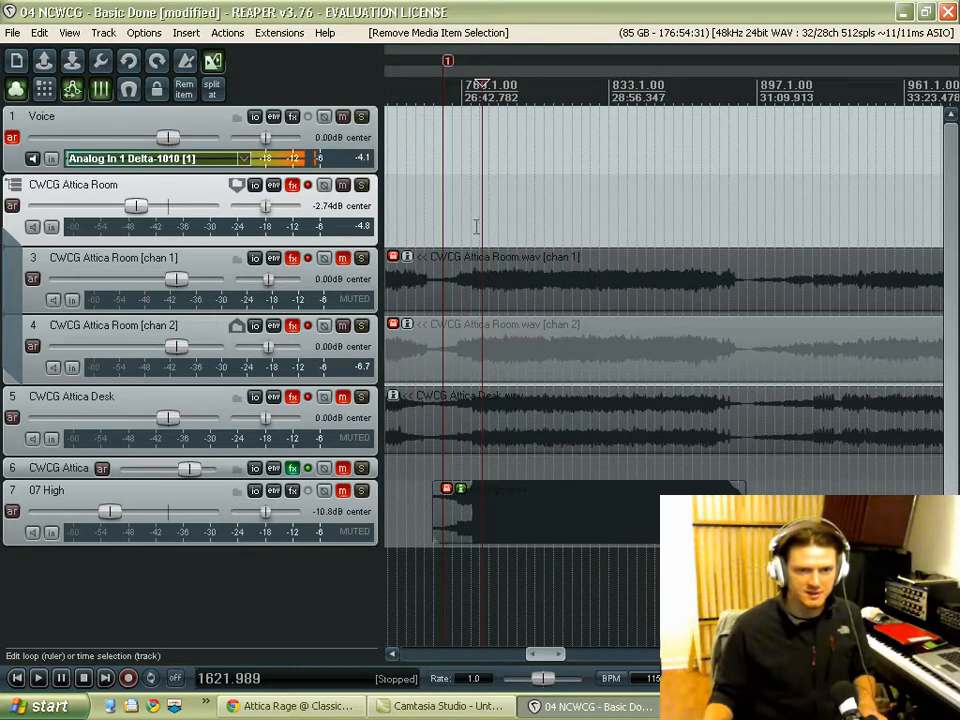
pyautogui.click(476, 224)
pyautogui.scroll(2, 476, 224)
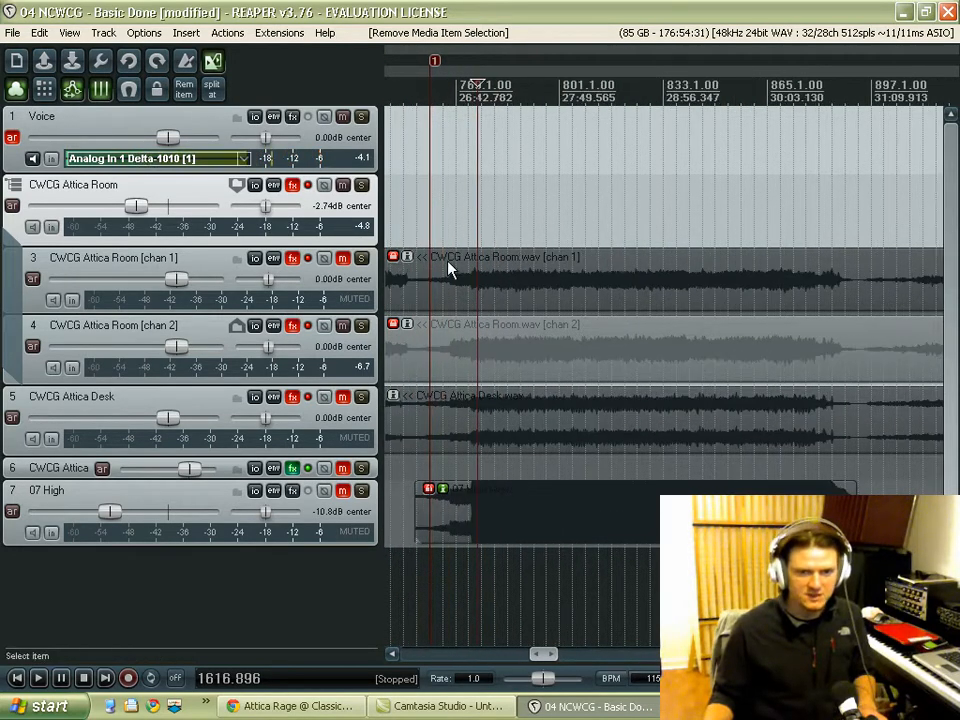
pyautogui.click(471, 225)
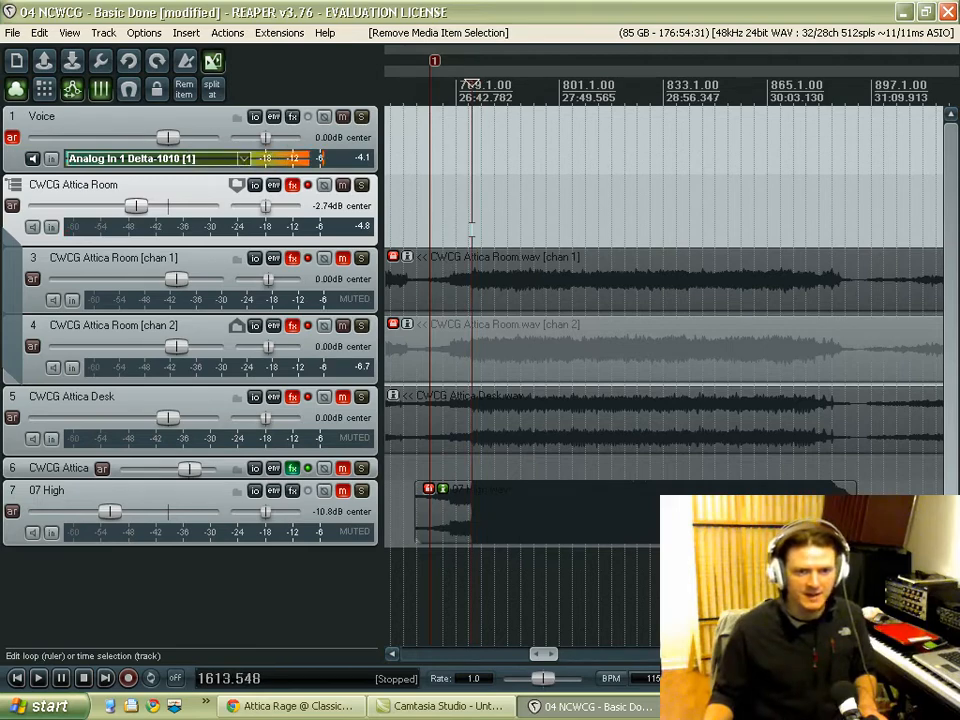
# Step: Compare a soloed 07 High with the room's chan 2 track during playback, and lower 07 High's volume to -13.4 dB
pyautogui.click(361, 492)
pyautogui.press('space')
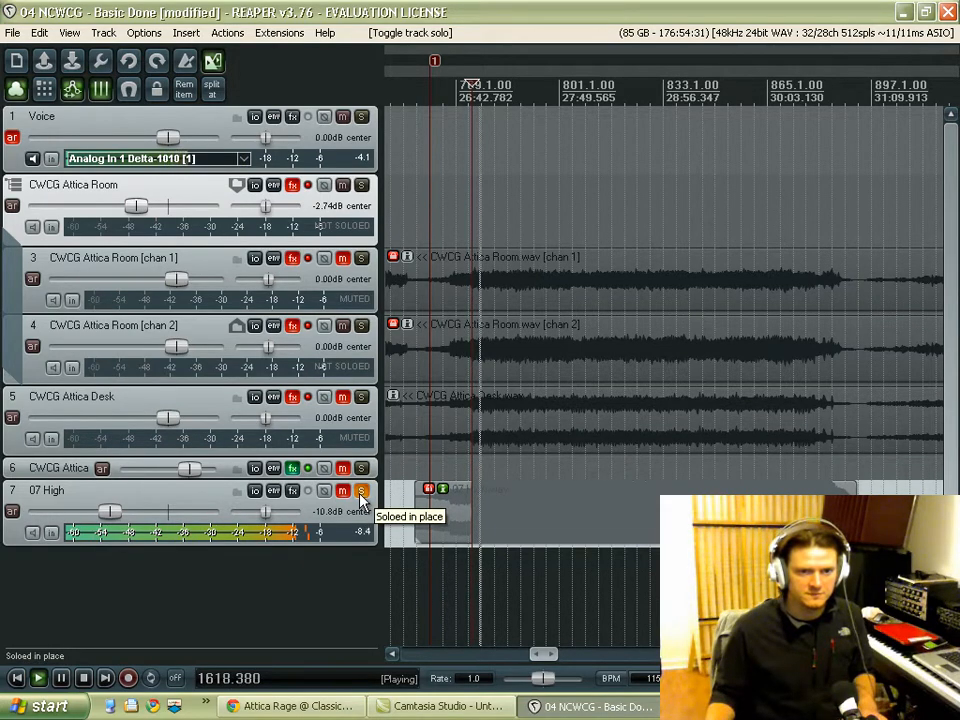
pyautogui.click(361, 494)
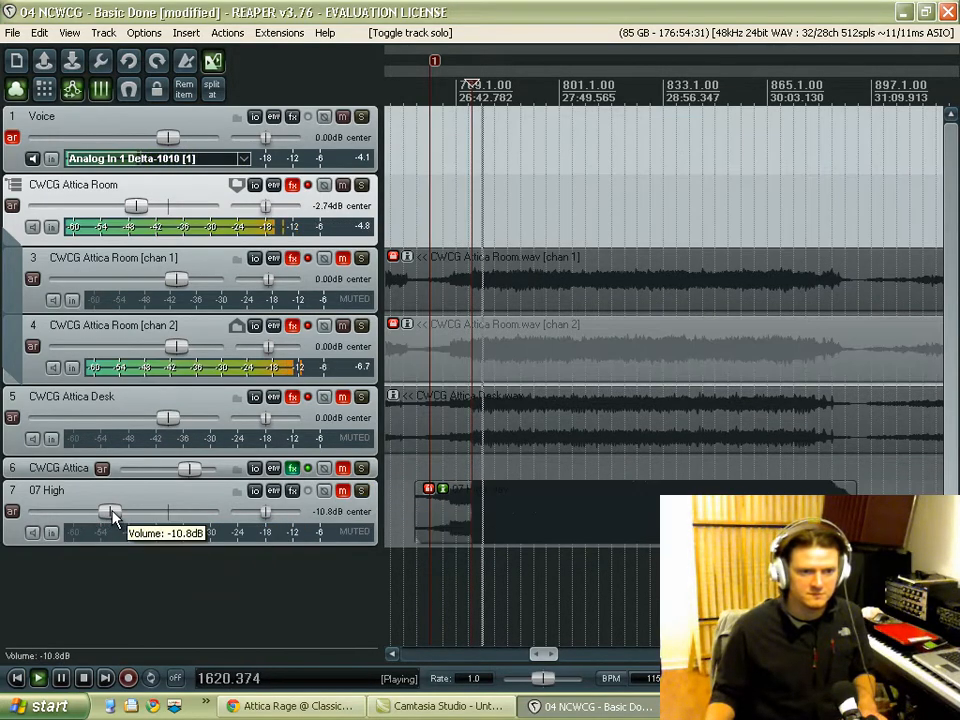
pyautogui.moveTo(108, 511); pyautogui.dragTo(102, 511)
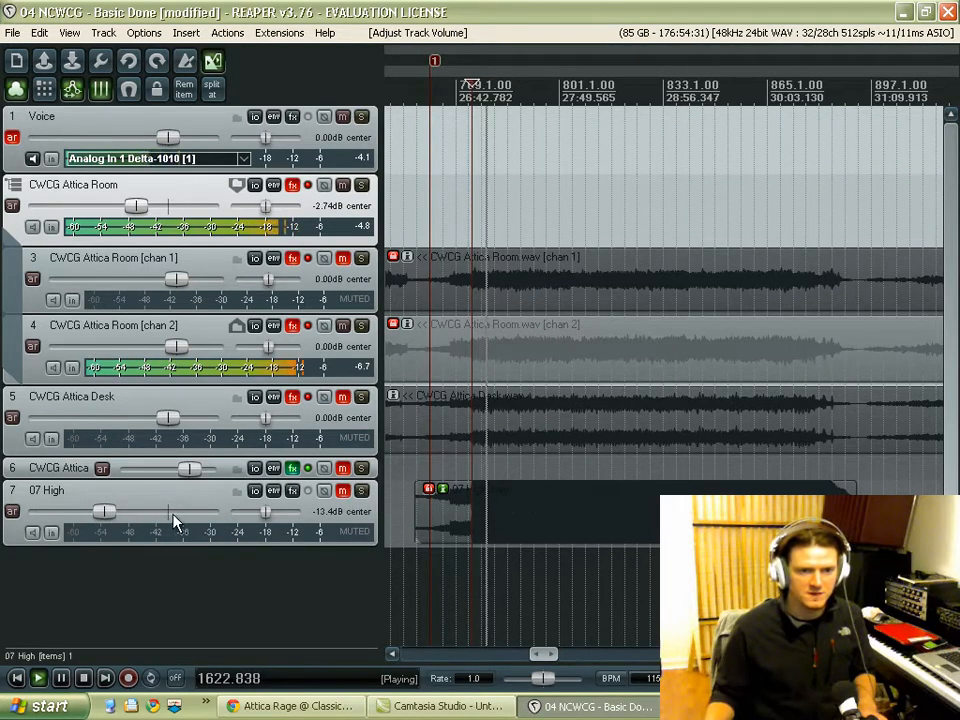
pyautogui.press('space')
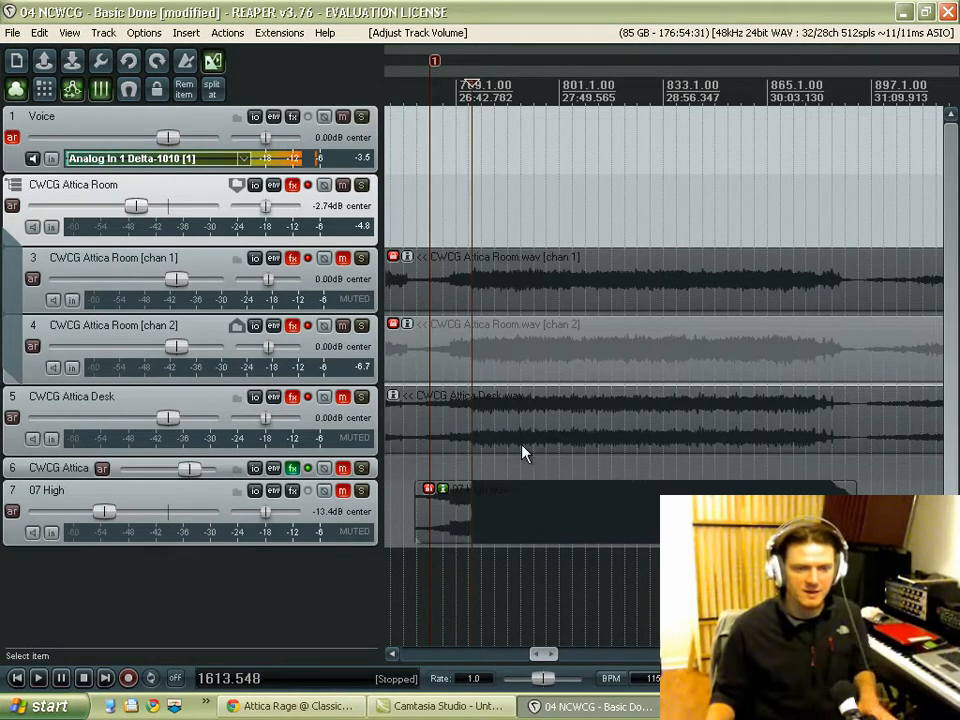
# Step: Play from the edit cursor with 07 High soloed, unsolo it to hear the room's chan 2 track, and stop
pyautogui.click(361, 491)
pyautogui.press('space')
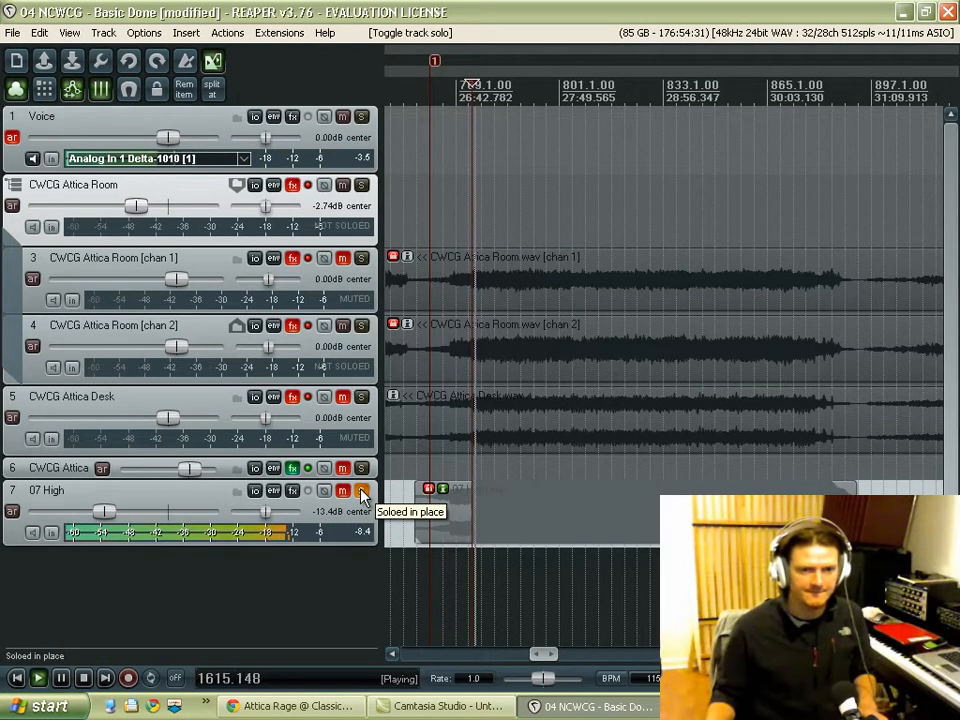
pyautogui.click(361, 492)
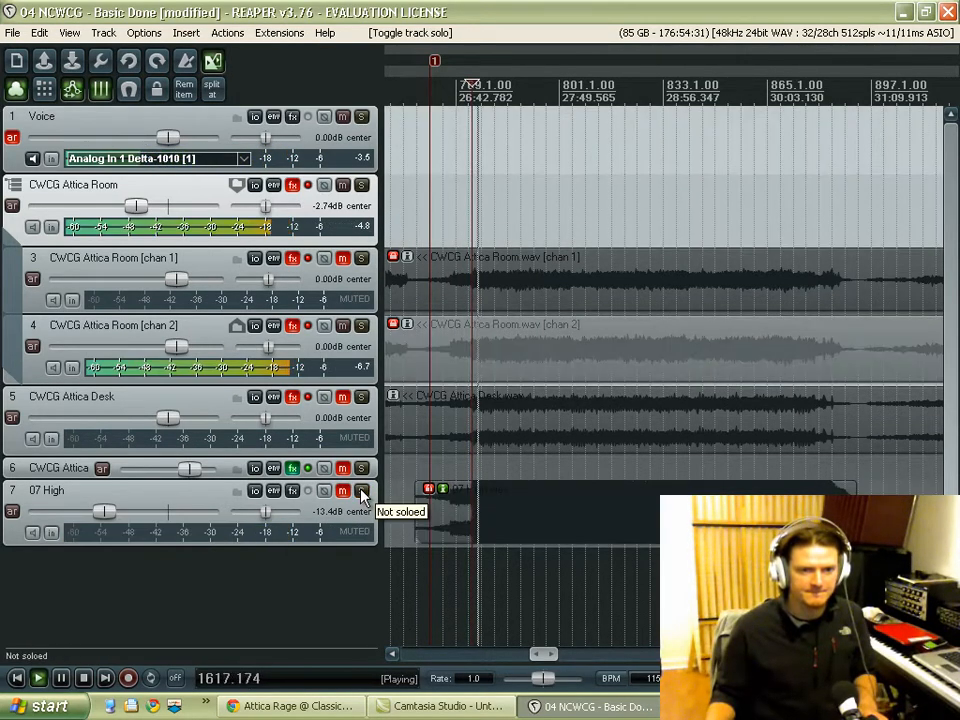
pyautogui.press('space')
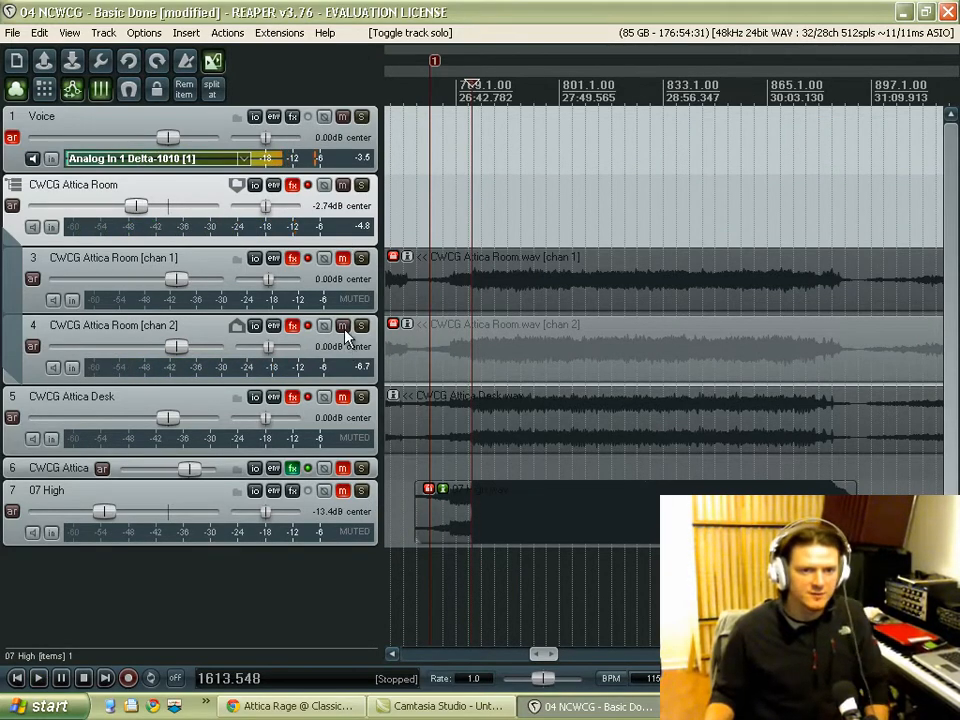
# Step: Mute the CWCG Attica Room chan 2 track and unmute the chan 1 track
pyautogui.click(344, 329)
pyautogui.click(340, 272)
pyautogui.click(341, 260)
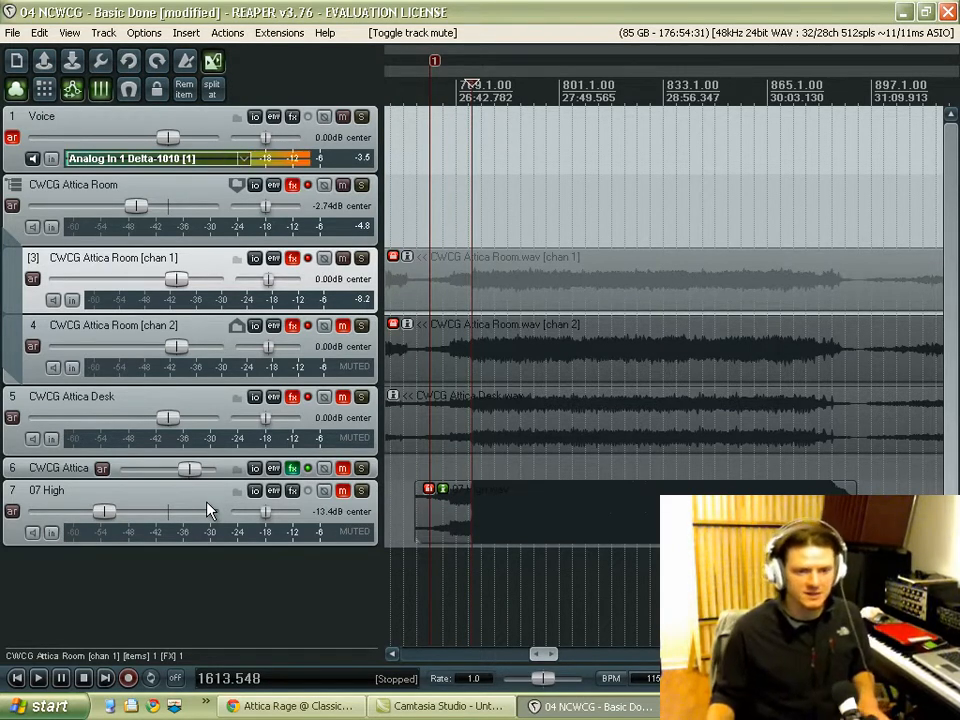
# Step: Play the room's chan 1 track, solo 07 High briefly for comparison, unsolo it and stop
pyautogui.press('space')
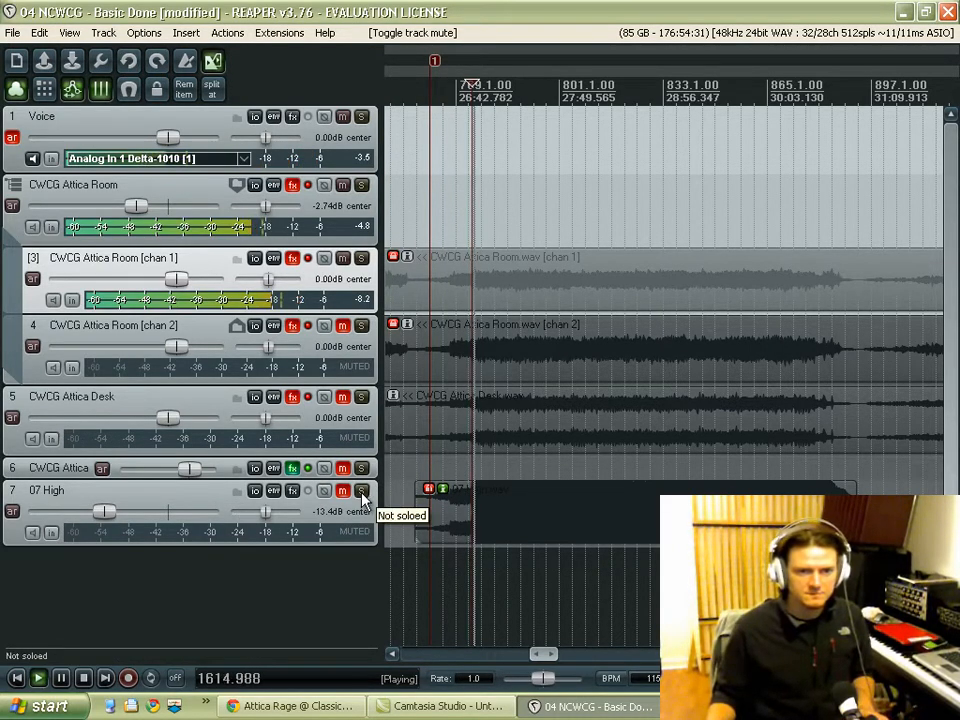
pyautogui.click(362, 495)
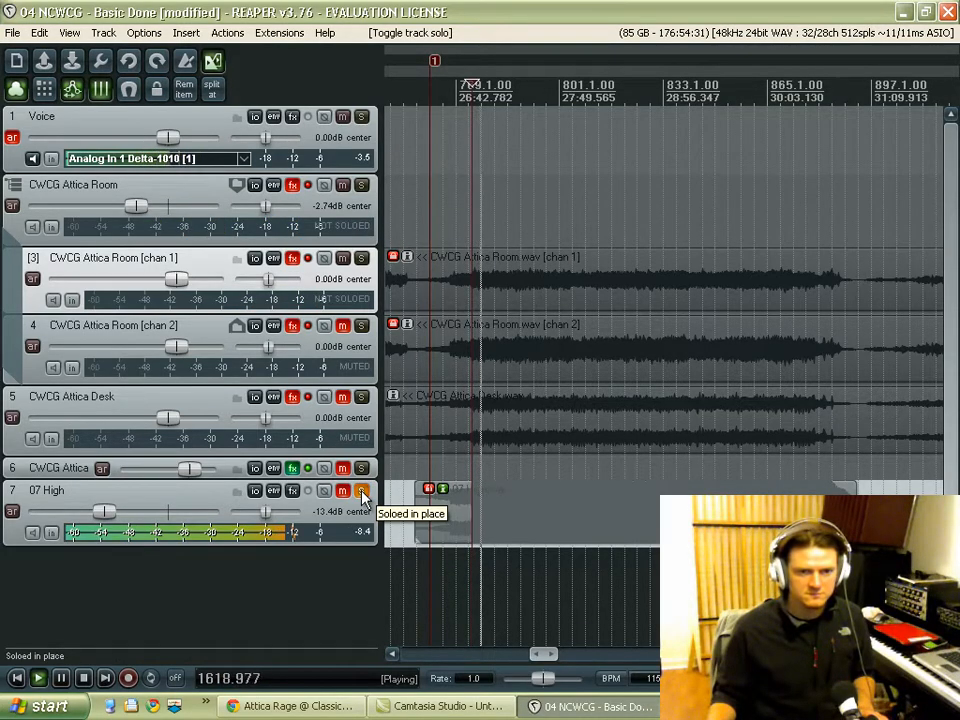
pyautogui.click(362, 494)
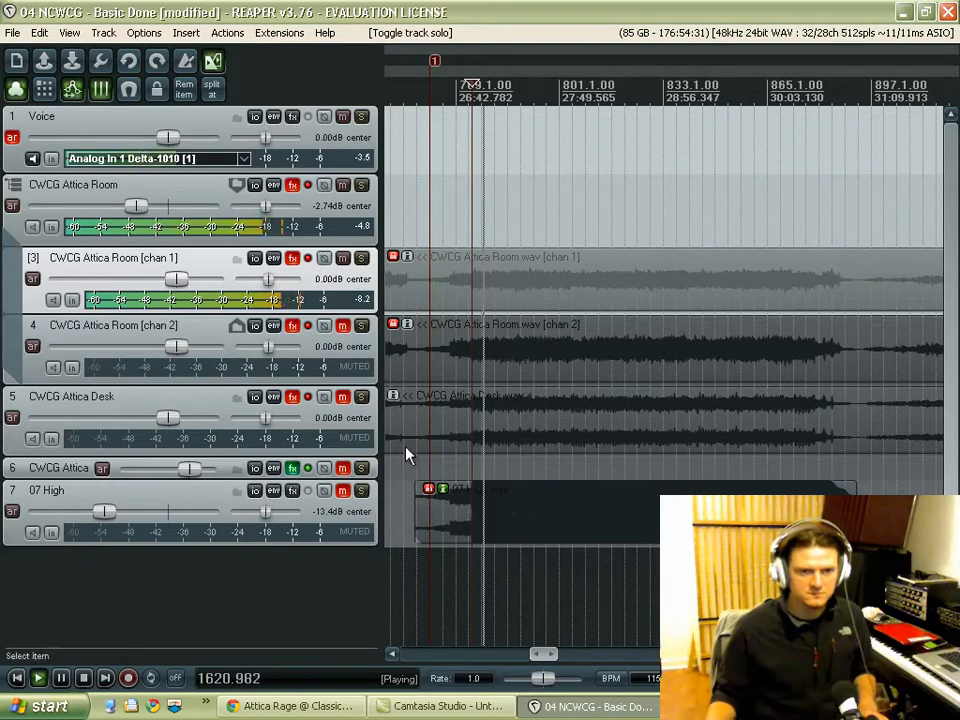
pyautogui.press('space')
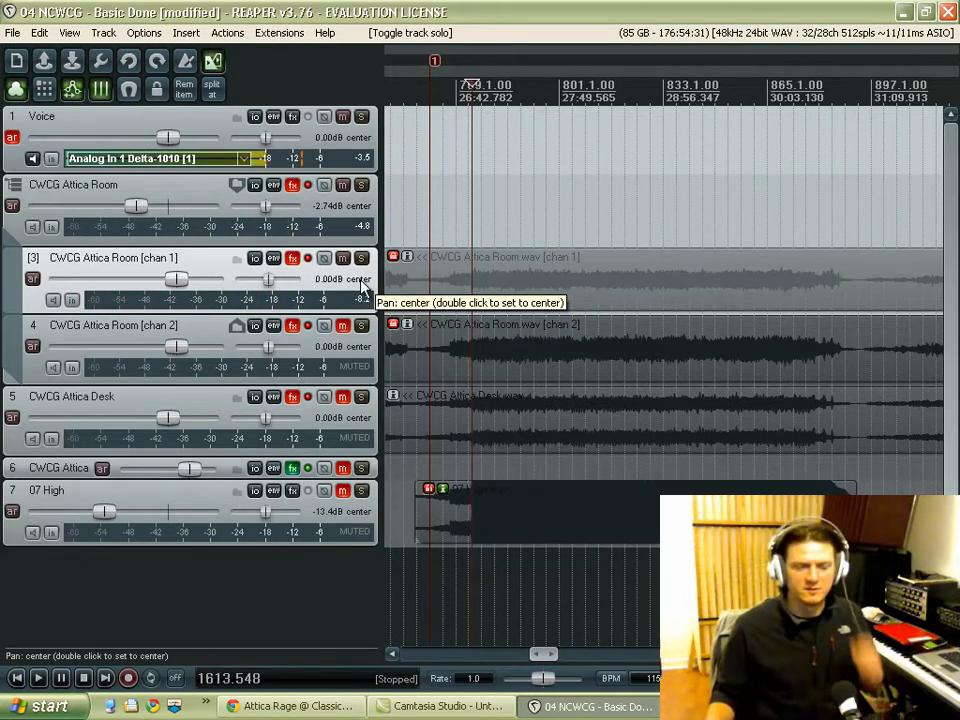
# Step: Enable the FX chain on the CWCG Attica Room chan 1 track and compare ReaEQ bypassed and active during playback
pyautogui.click(293, 262)
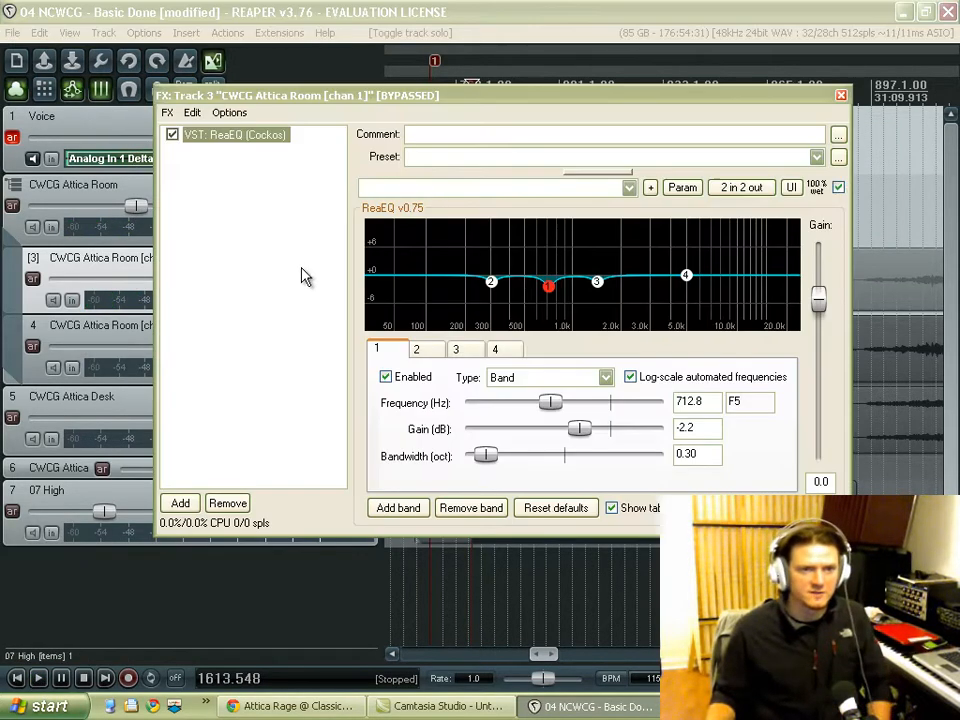
pyautogui.click(841, 96)
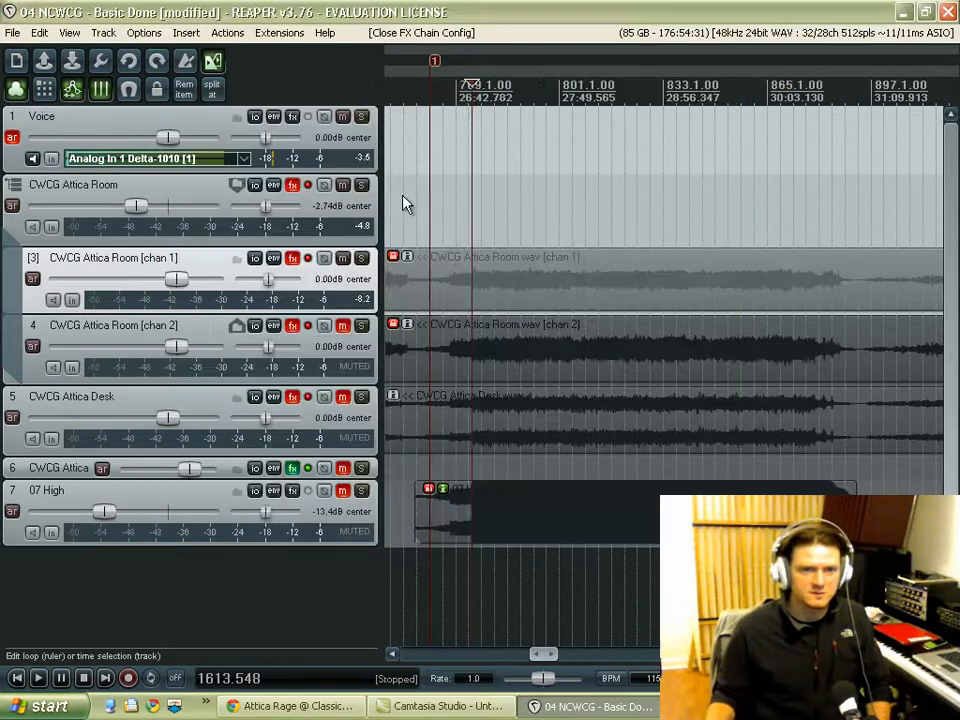
pyautogui.click(308, 259)
pyautogui.press('space')
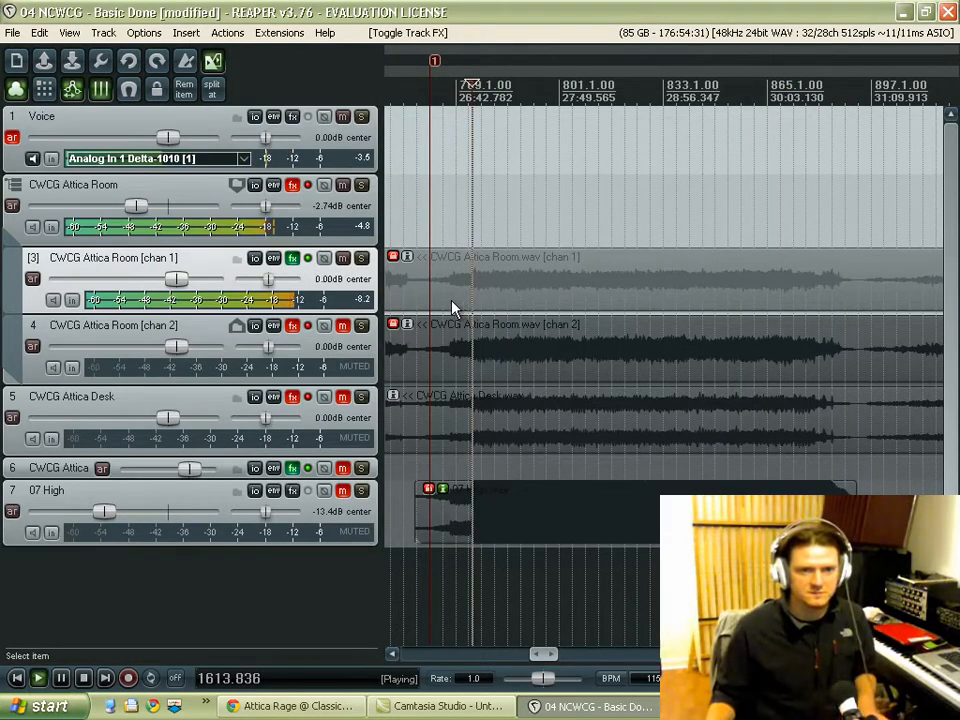
pyautogui.click(292, 259)
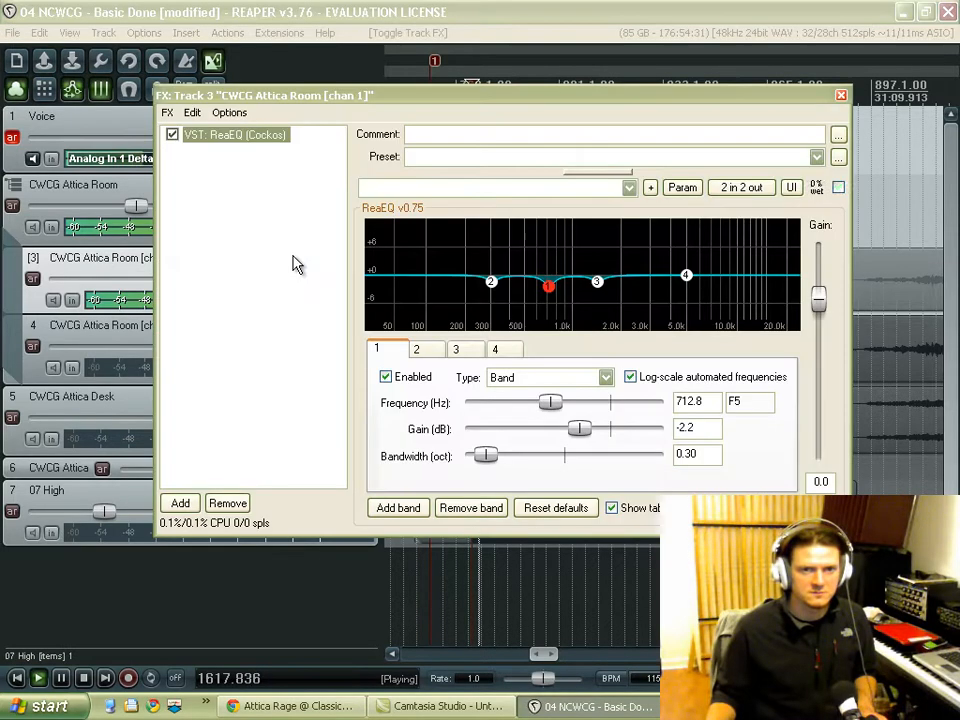
pyautogui.click(172, 135)
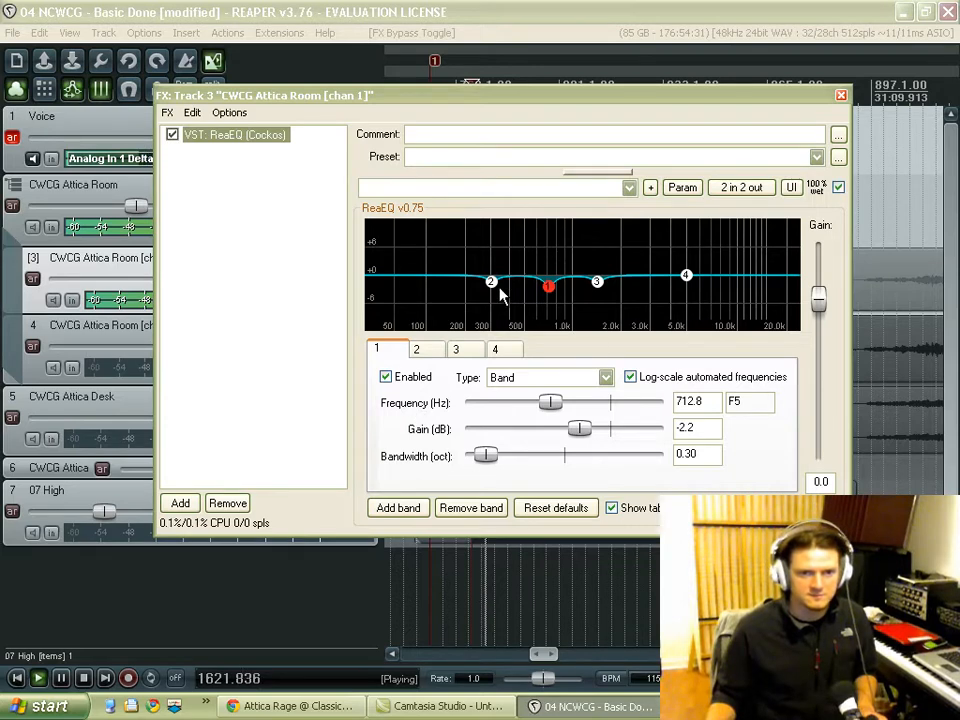
# Step: Set the gain of ReaEQ band 2 on the chan 1 track to -1.8 dB, close the effects window and stop playback
pyautogui.click(429, 354)
pyautogui.moveTo(587, 428)
pyautogui.mouseDown()
pyautogui.moveTo(604, 429)
pyautogui.moveTo(582, 432)
pyautogui.mouseUp()
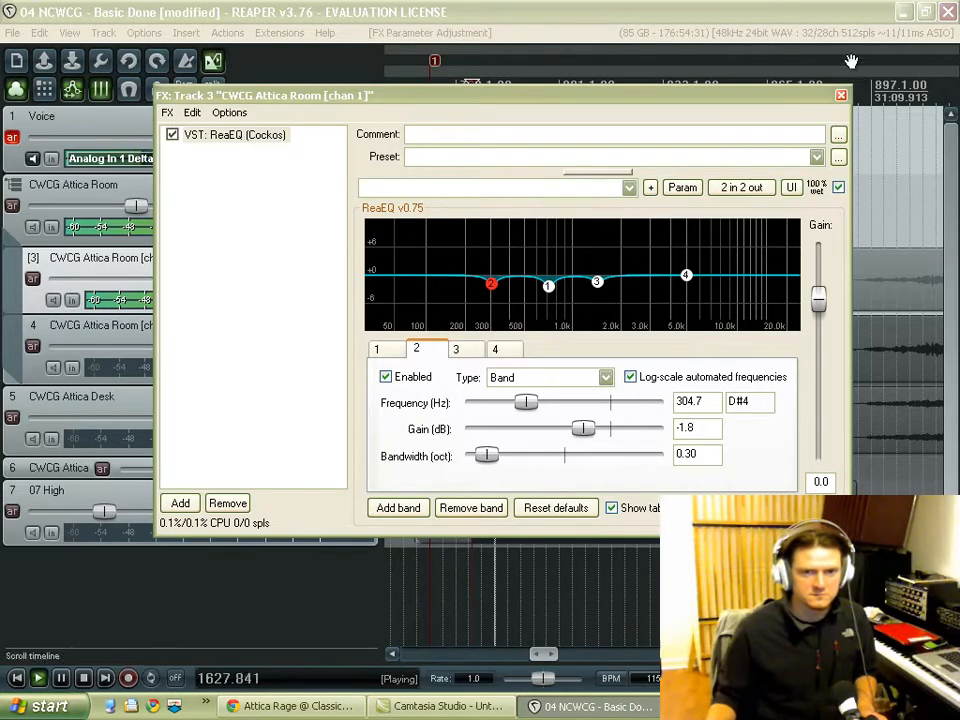
pyautogui.click(842, 97)
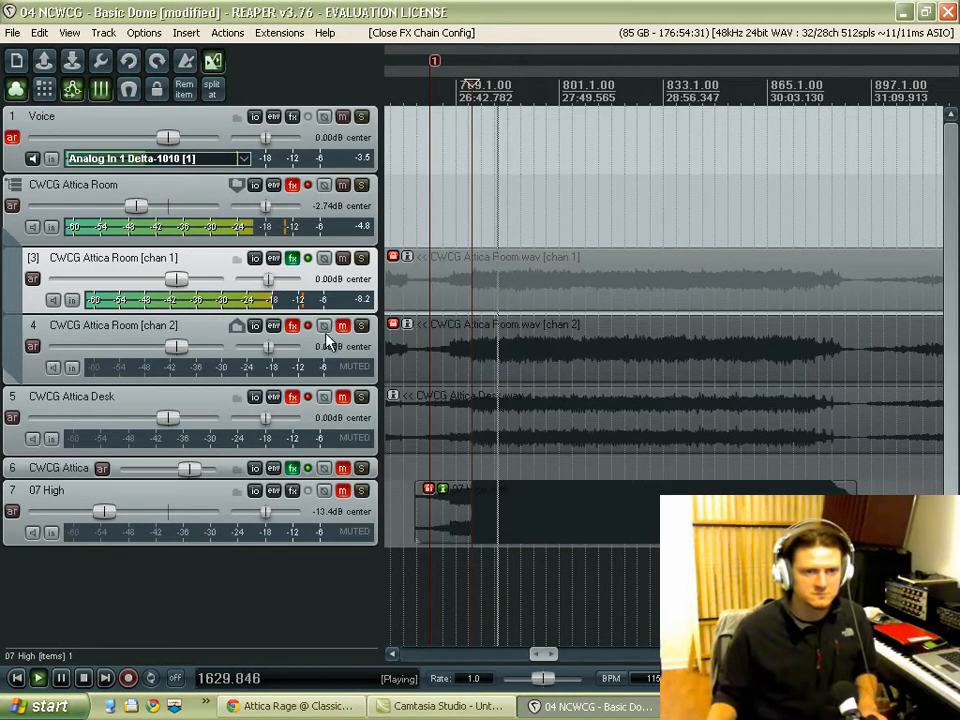
pyautogui.press('space')
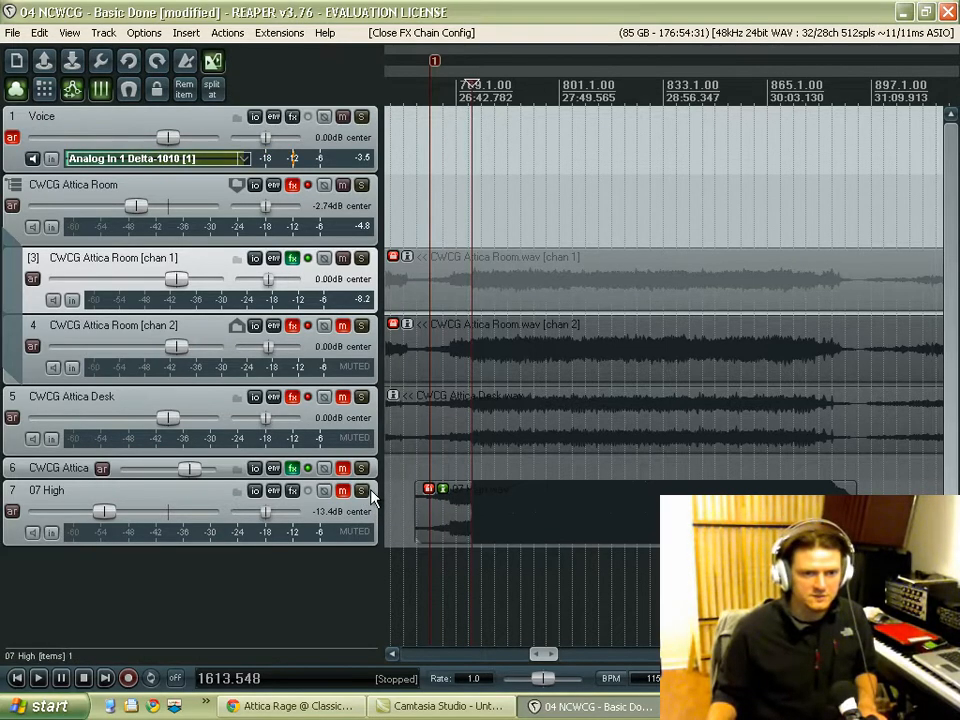
# Step: Start playback with 07 High soloed and lower its volume to -14.7 dB
pyautogui.press('space')
pyautogui.click(362, 497)
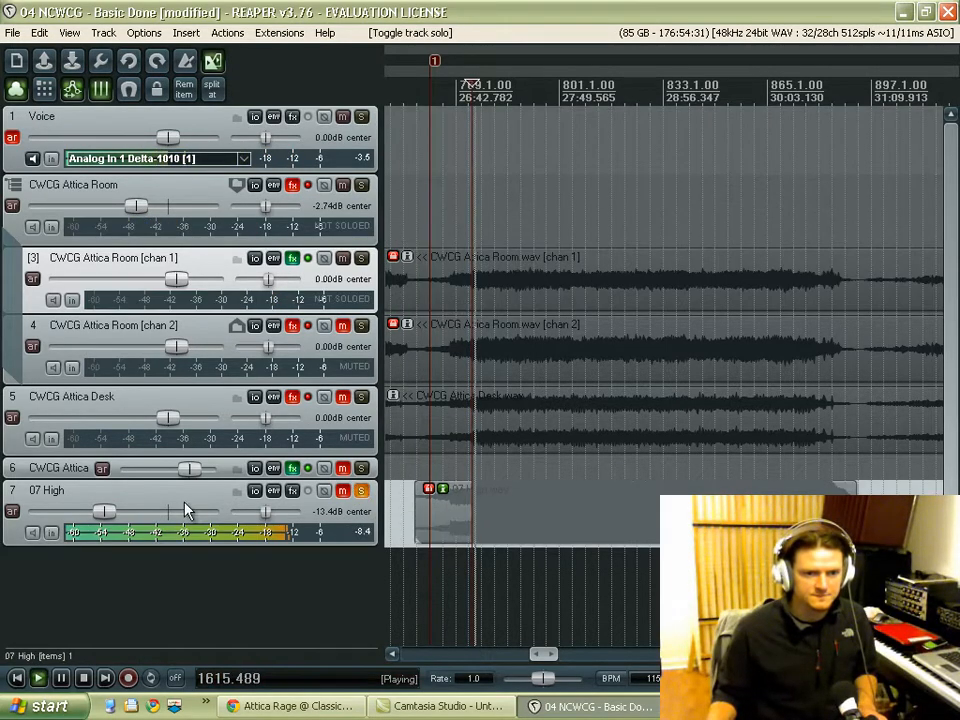
pyautogui.moveTo(102, 513); pyautogui.dragTo(101, 513)
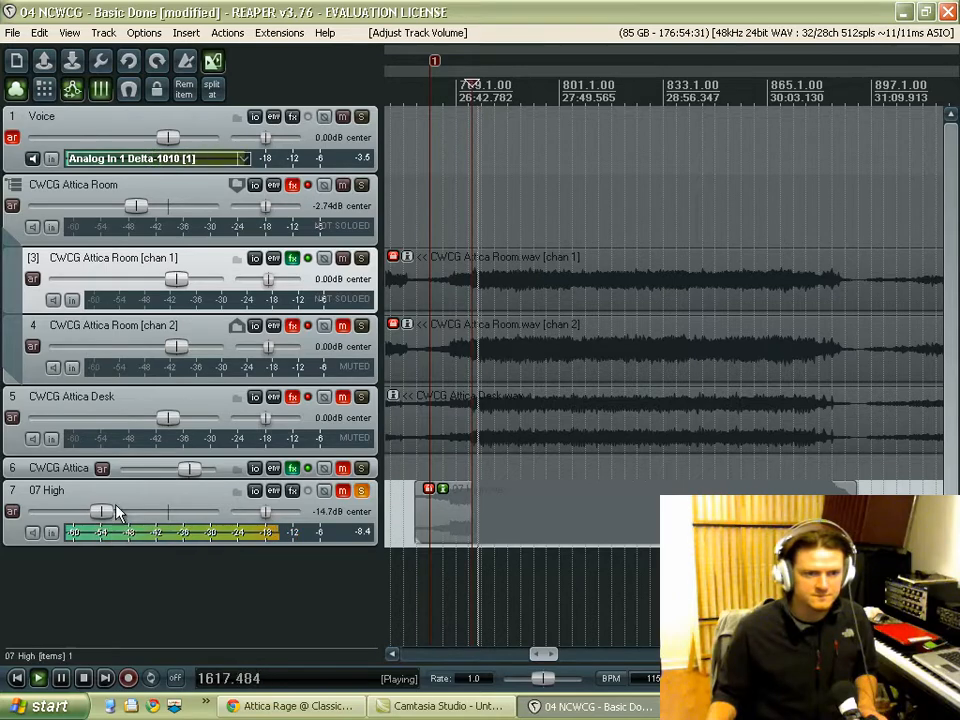
# Step: Alternate between 07 High and the equalized chan 1 track by toggling 07 High's solo, leave it soloed, and stop playback
pyautogui.click(362, 492)
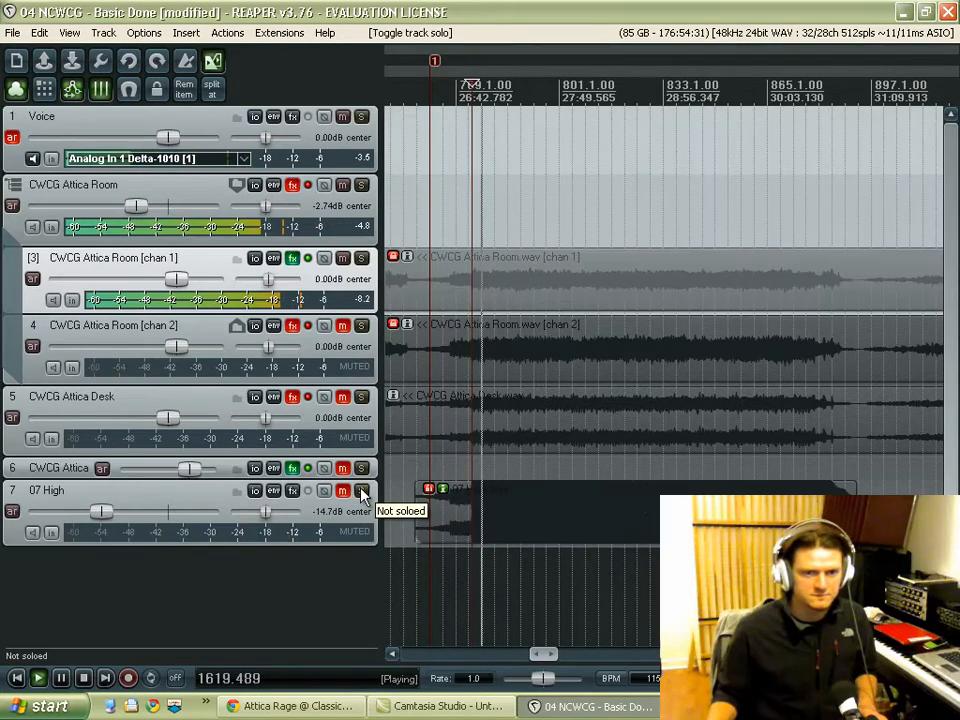
pyautogui.click(362, 492)
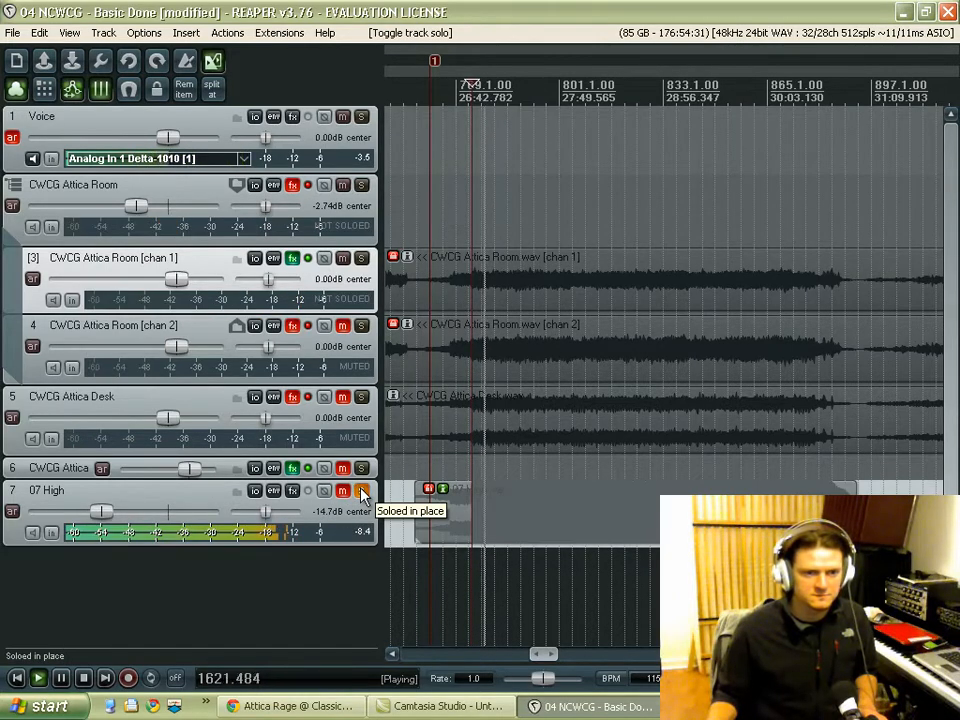
pyautogui.click(362, 492)
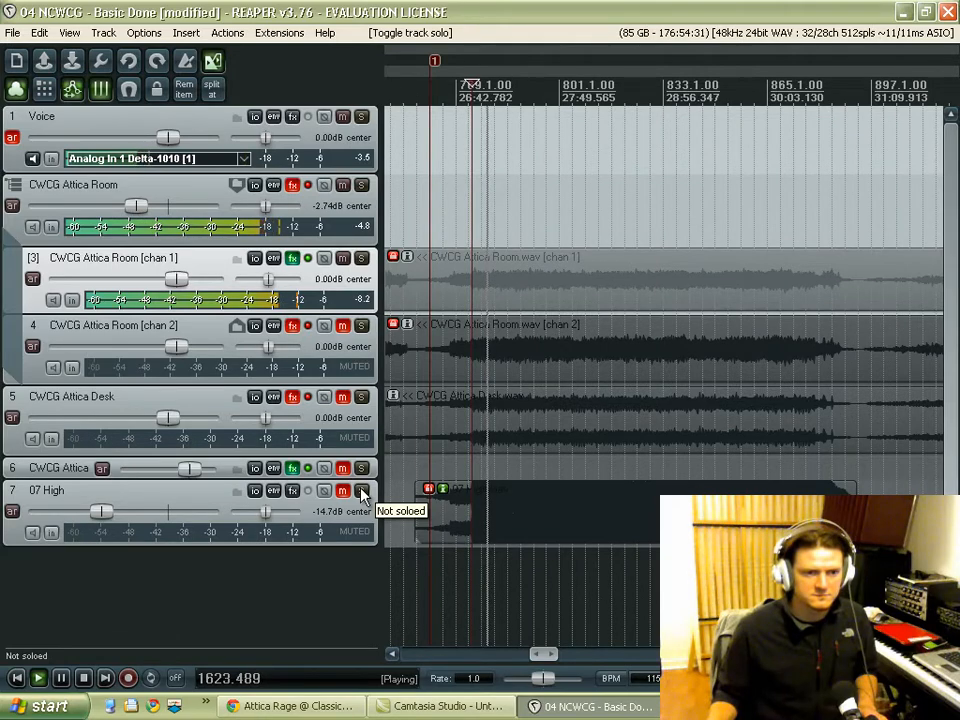
pyautogui.click(362, 492)
pyautogui.click(362, 492)
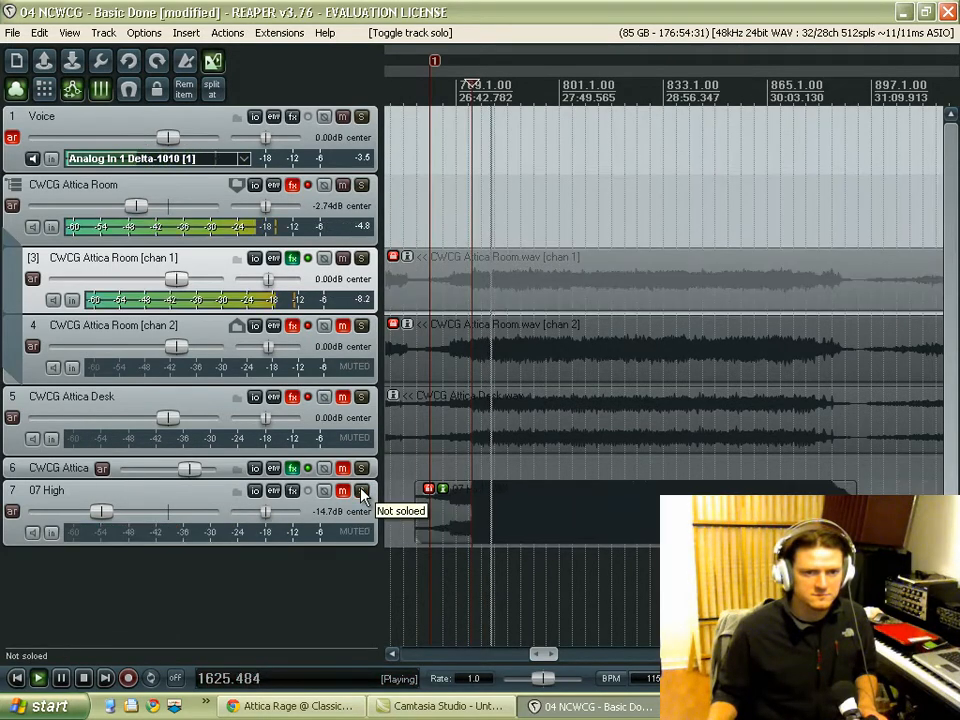
pyautogui.click(362, 492)
pyautogui.press('space')
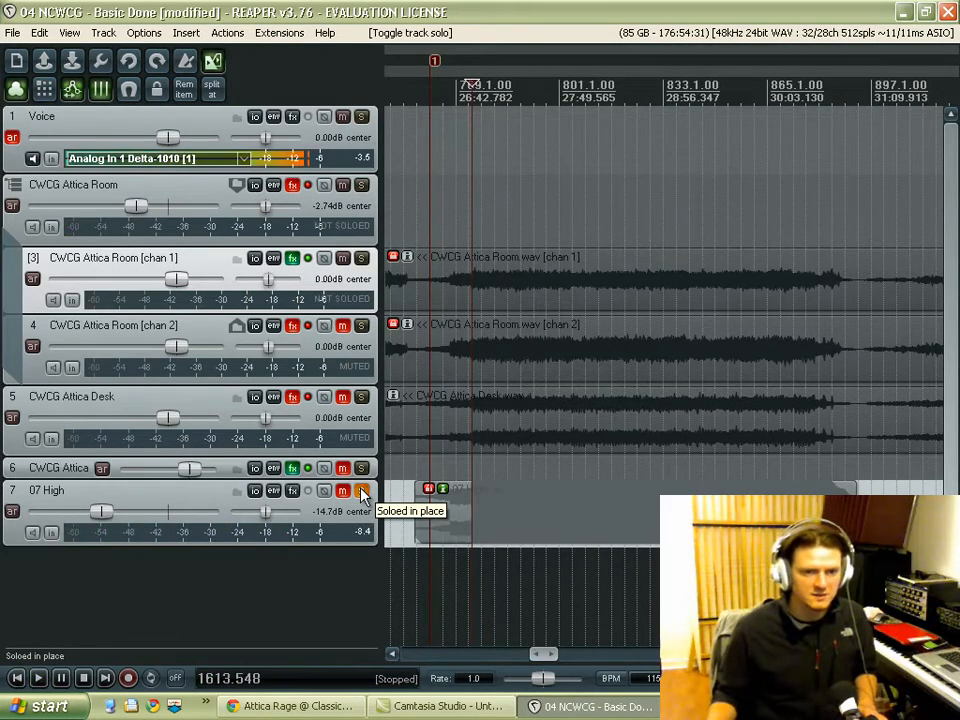
# Step: Unsolo 07 High and enable the FX chain on the CWCG Attica Room chan 2 track, leaving that track muted
pyautogui.click(362, 492)
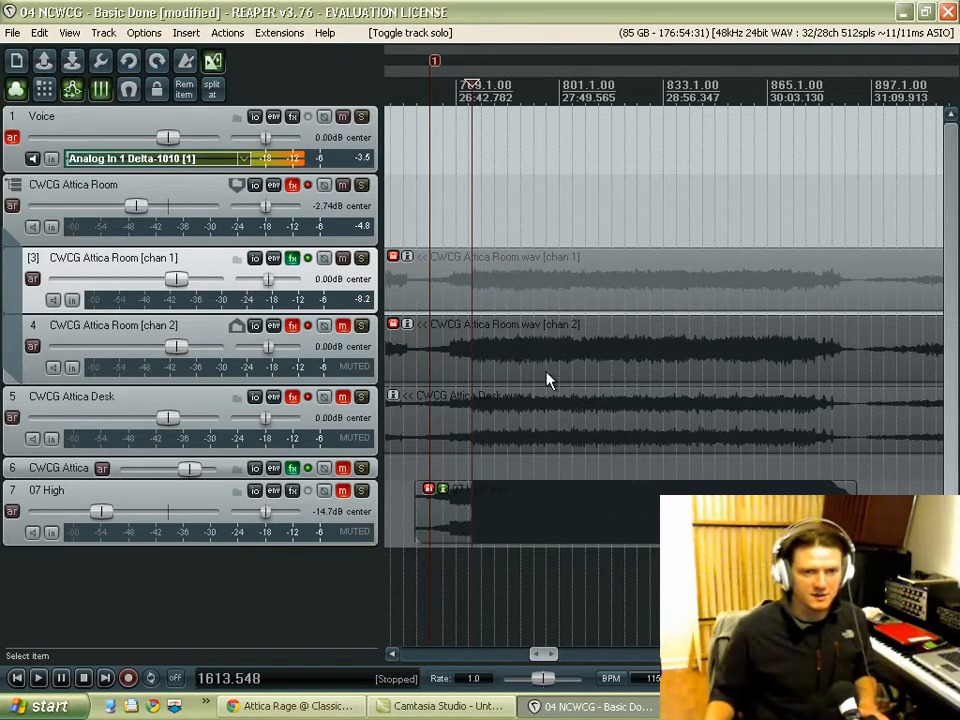
pyautogui.click(342, 326)
pyautogui.click(292, 327)
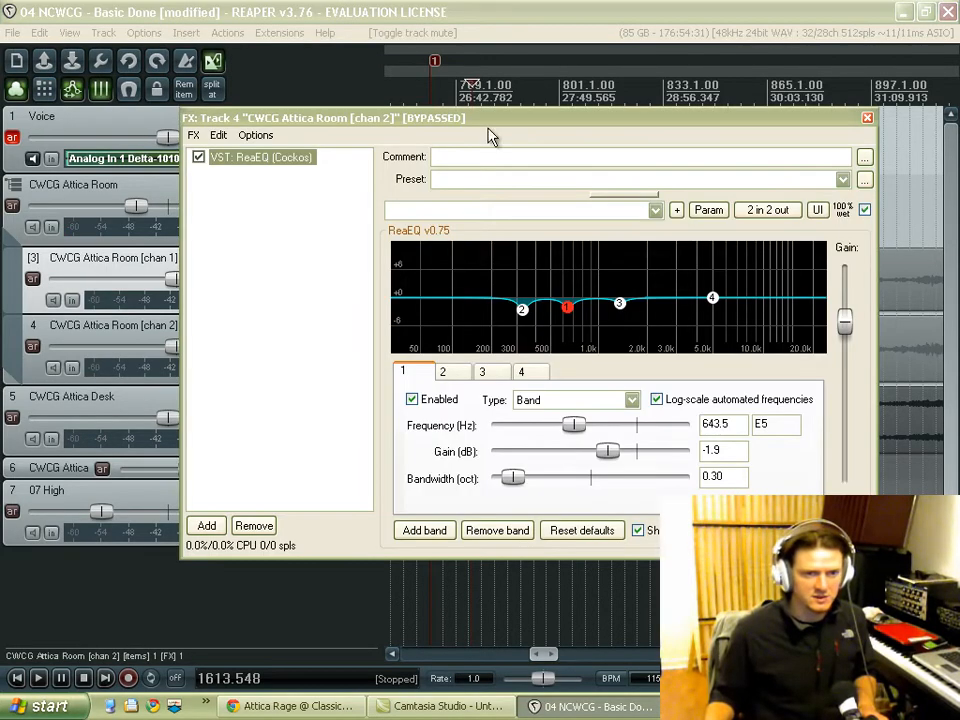
pyautogui.click(866, 121)
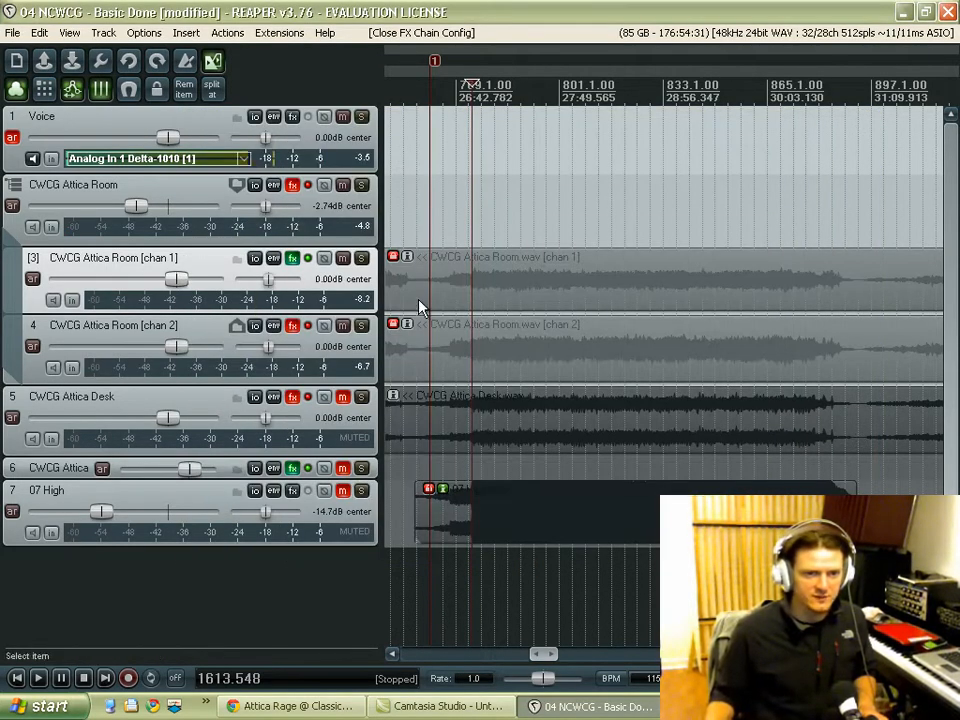
pyautogui.click(308, 326)
pyautogui.click(342, 326)
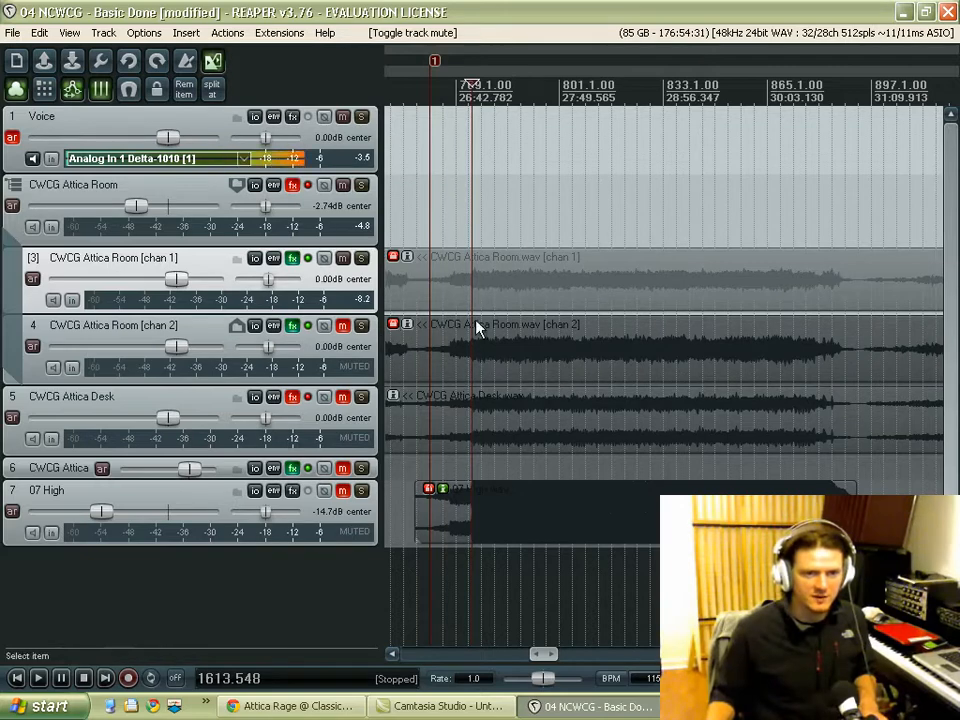
# Step: Compare chan 1 with the equalized chan 2 by toggling chan 2's solo during playback, leave it unsoloed, and stop playback
pyautogui.press('space')
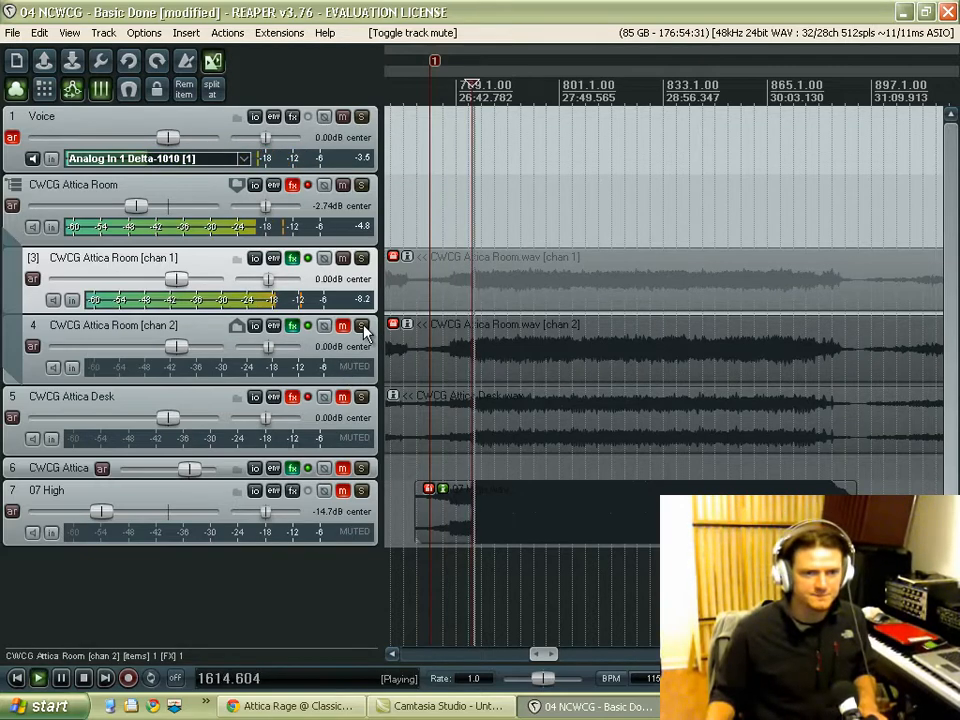
pyautogui.click(362, 328)
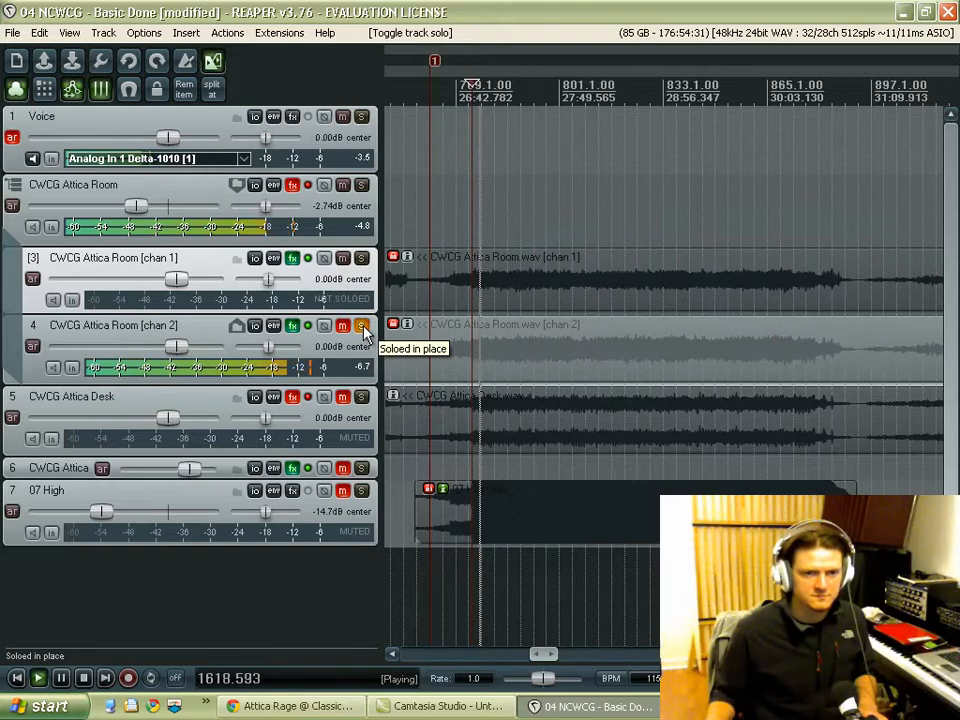
pyautogui.click(362, 328)
pyautogui.click(362, 328)
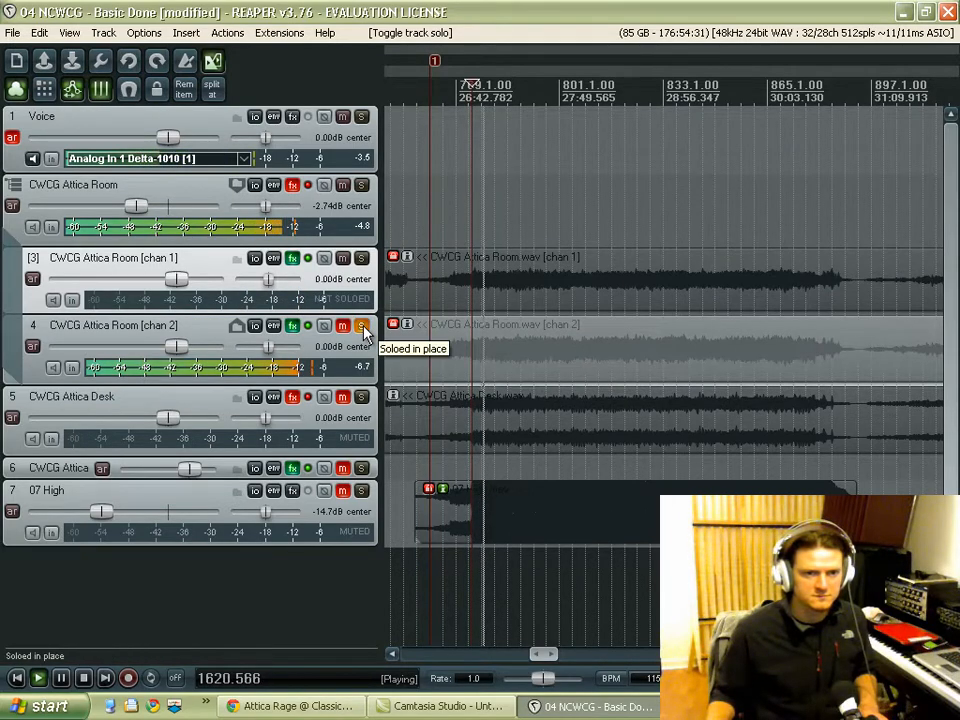
pyautogui.click(362, 328)
pyautogui.press('space')
# Step: Set the volume of the CWCG Attica Room chan 2 track to -1.57 dB
pyautogui.rightClick(177, 347)
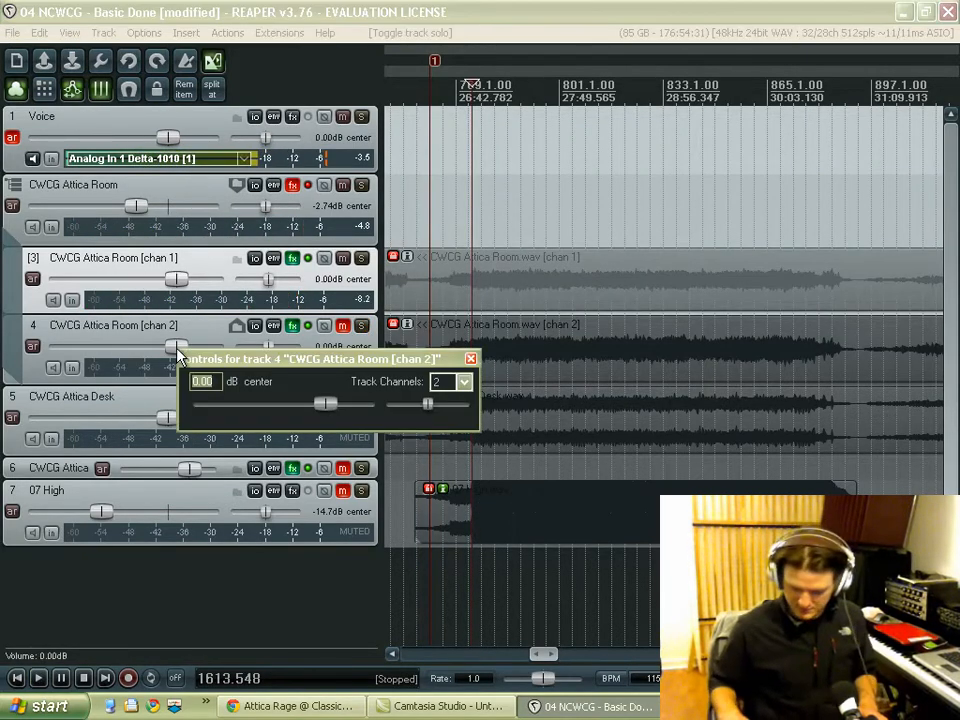
pyautogui.write('-1.57')
pyautogui.press('Return')
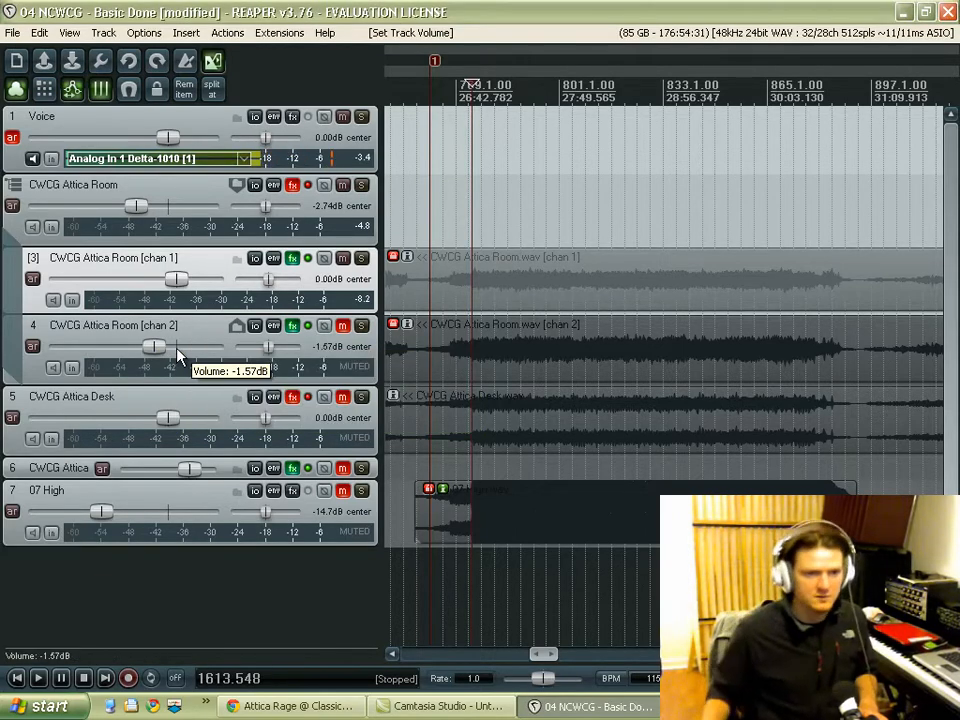
# Step: Compare the level-matched chan 1 and chan 2 tracks by toggling chan 2's solo during playback, stop, and unsolo chan 2
pyautogui.press('space')
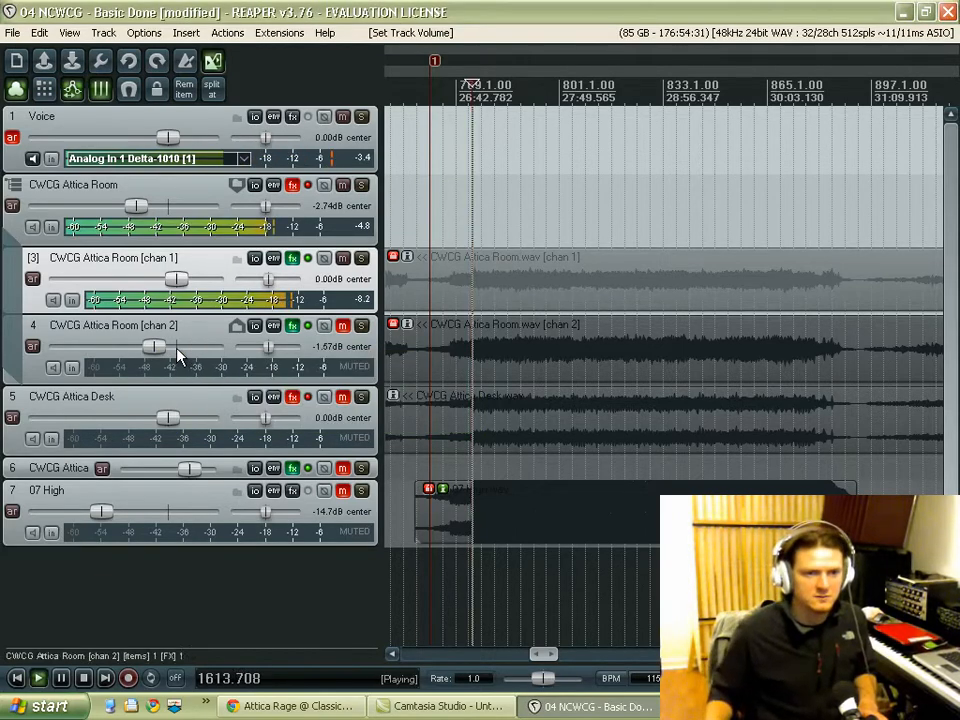
pyautogui.click(362, 328)
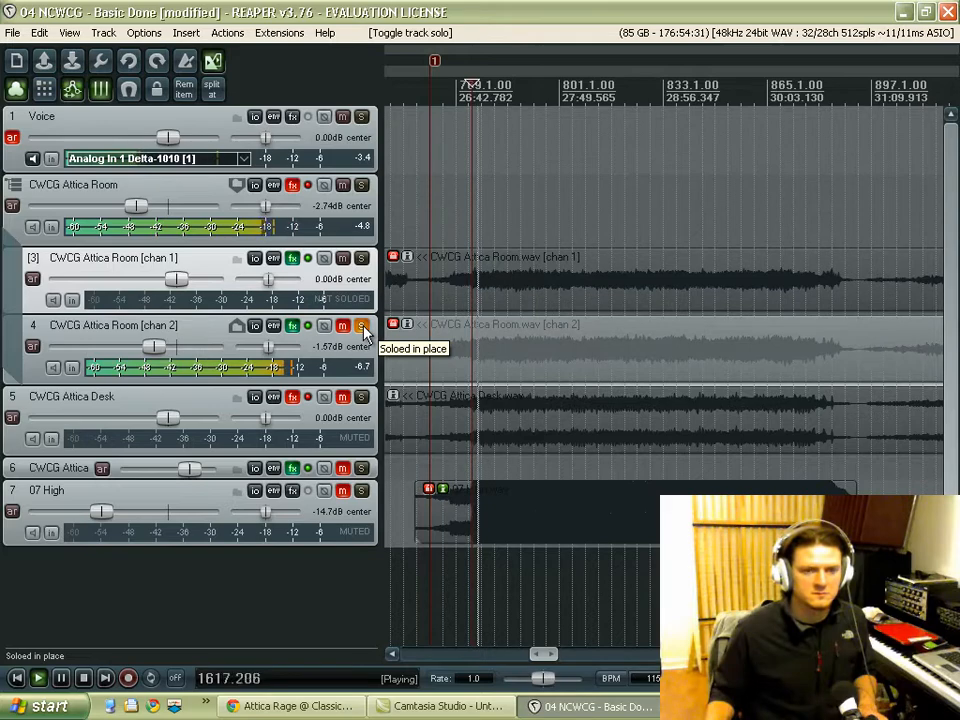
pyautogui.click(362, 328)
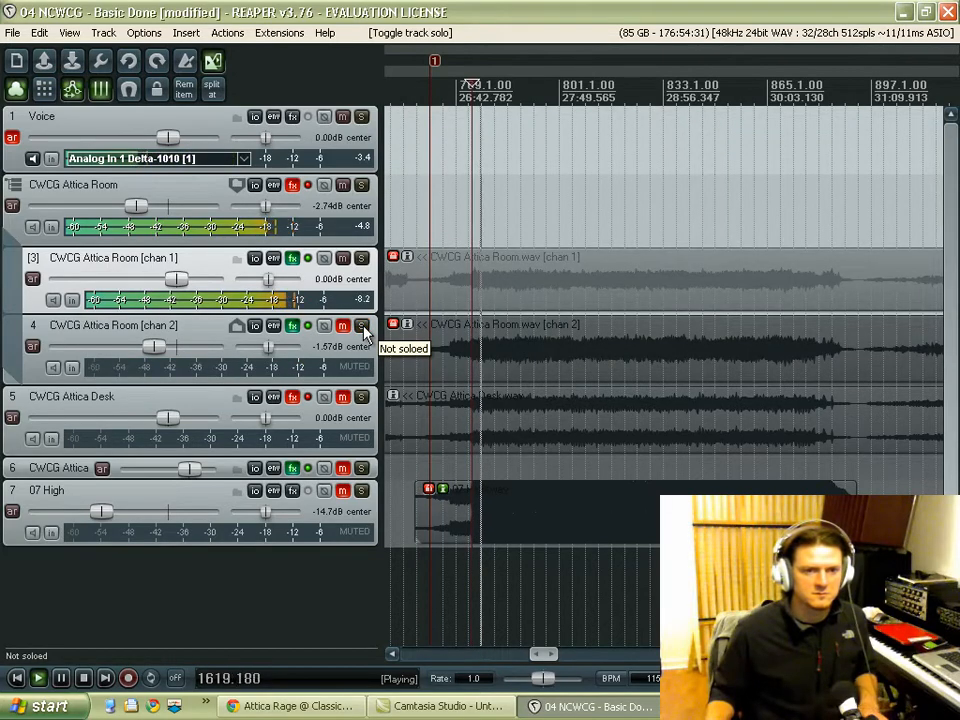
pyautogui.click(362, 328)
pyautogui.click(310, 338)
pyautogui.press('space')
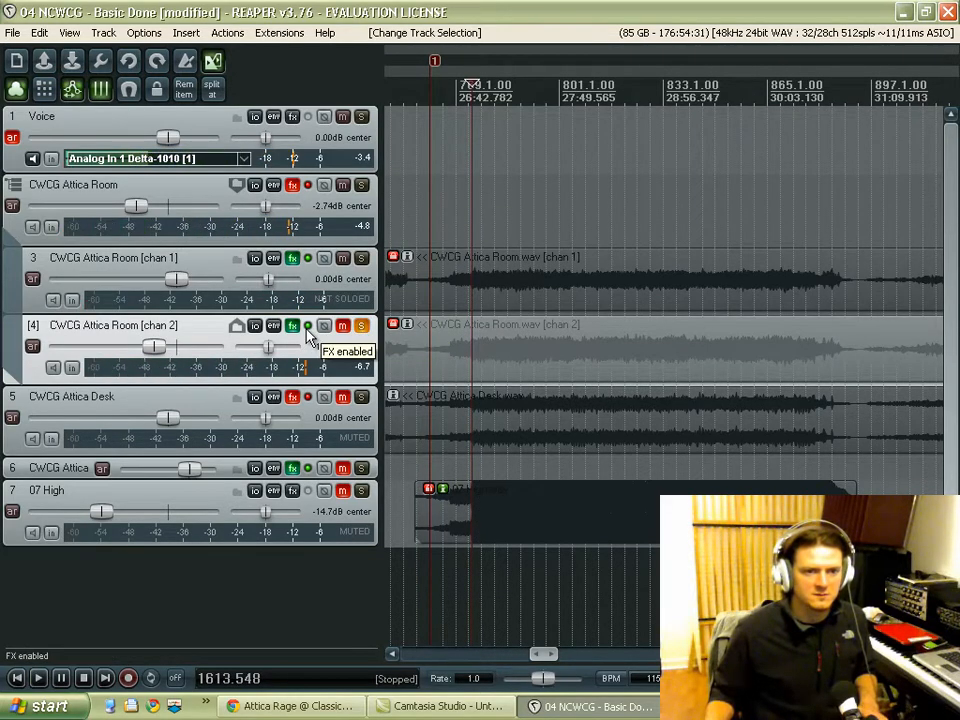
pyautogui.click(362, 328)
# Step: Mute chan 1, unmute chan 2 and, during playback, set the gain of chan 2's ReaEQ band 2 to -3.3 dB
pyautogui.click(293, 328)
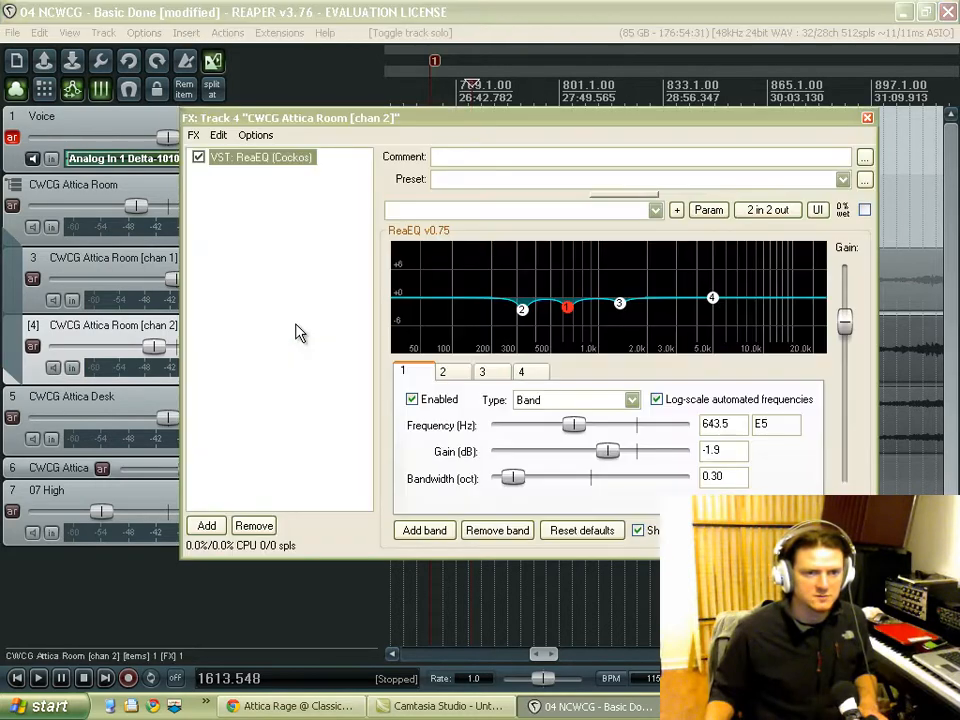
pyautogui.press('space')
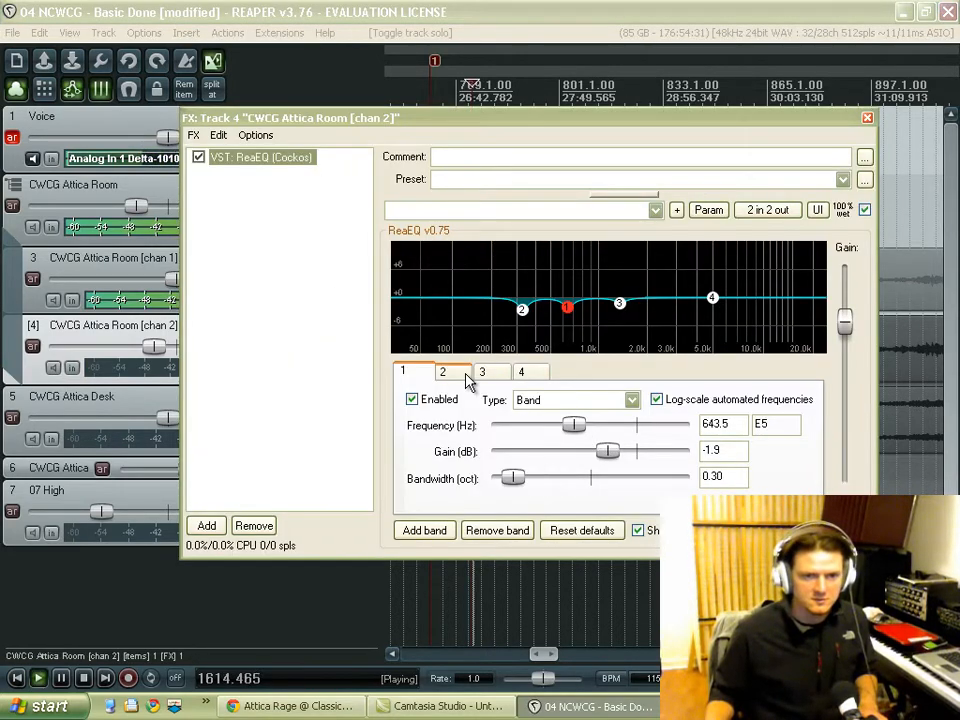
pyautogui.moveTo(487, 128); pyautogui.dragTo(555, 115)
pyautogui.press('space')
pyautogui.press('space')
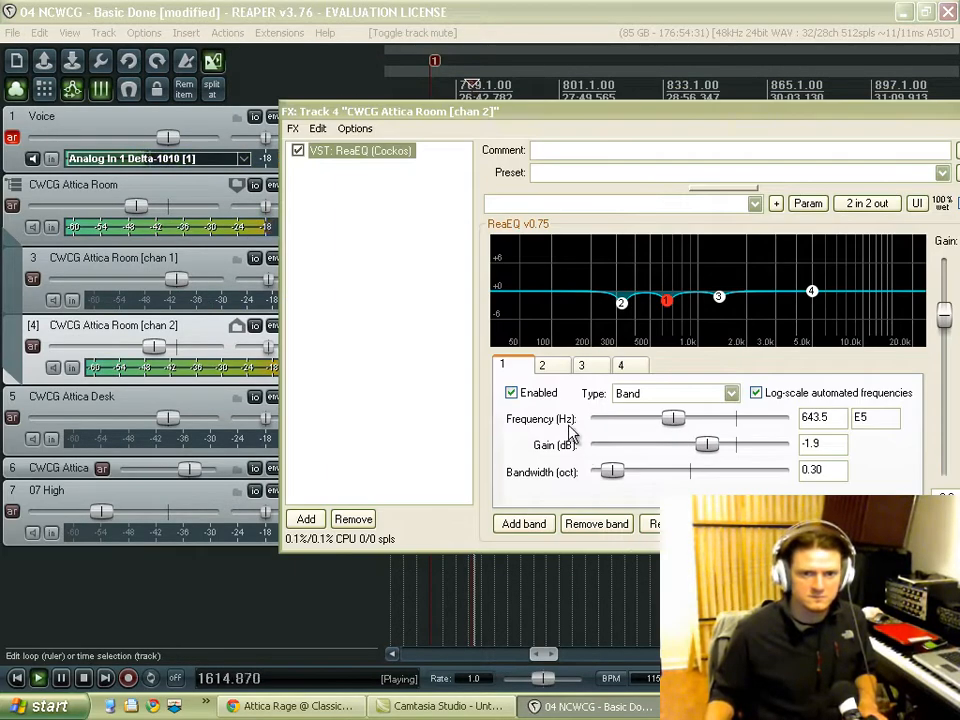
pyautogui.click(543, 366)
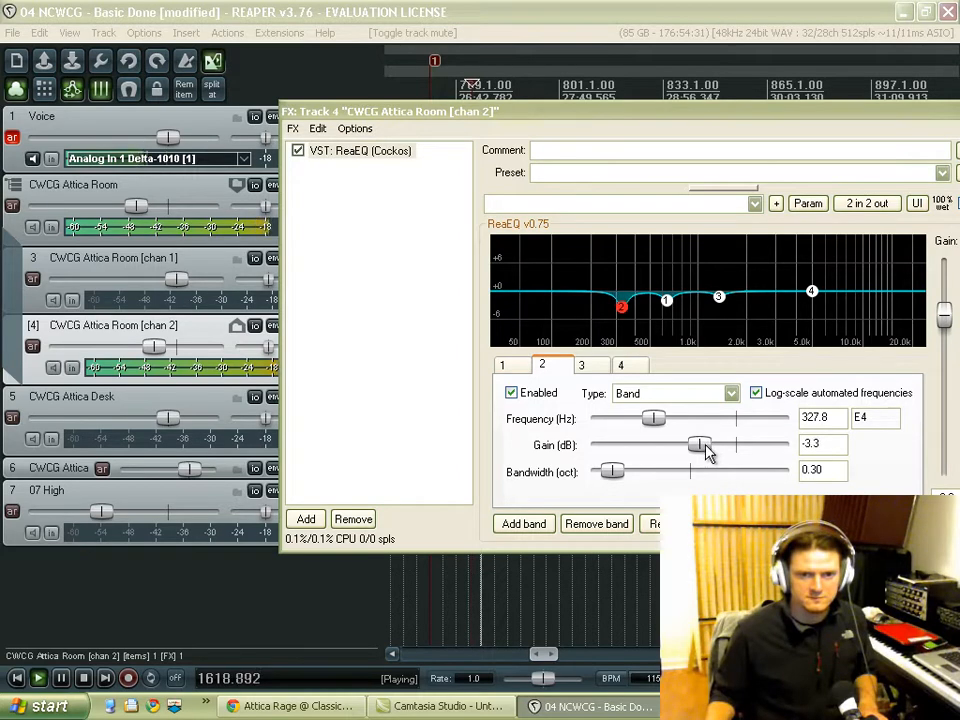
pyautogui.moveTo(706, 452)
pyautogui.mouseDown()
pyautogui.moveTo(774, 448)
pyautogui.moveTo(702, 458)
pyautogui.mouseUp()
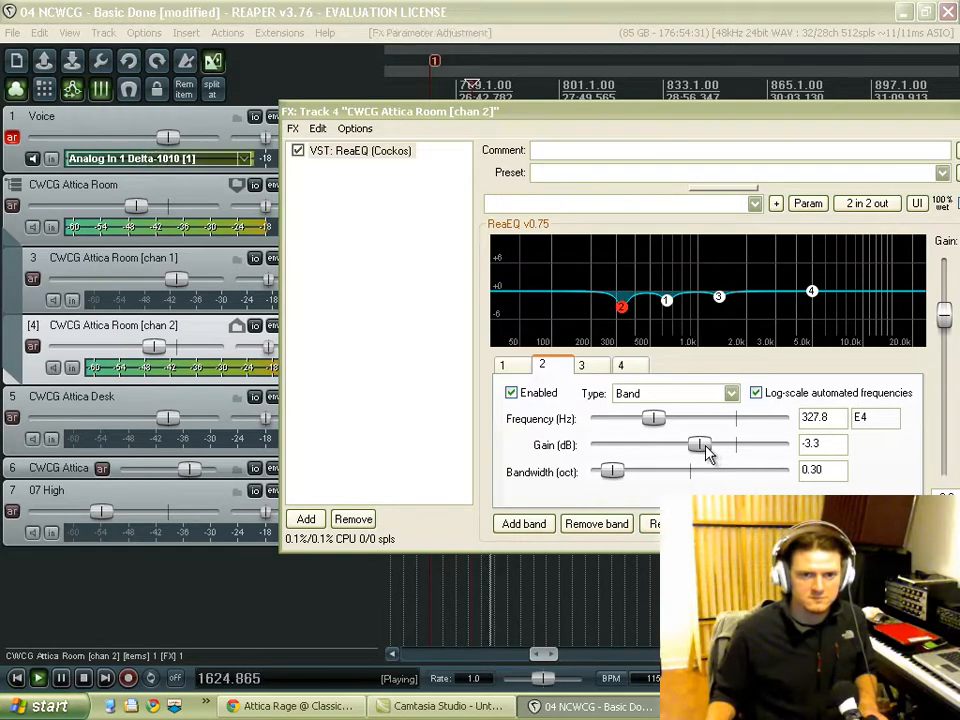
# Step: Move the effects window clear of the track controls and compare chan 1 with chan 2 by toggling chan 1's solo
pyautogui.moveTo(381, 111); pyautogui.dragTo(491, 120)
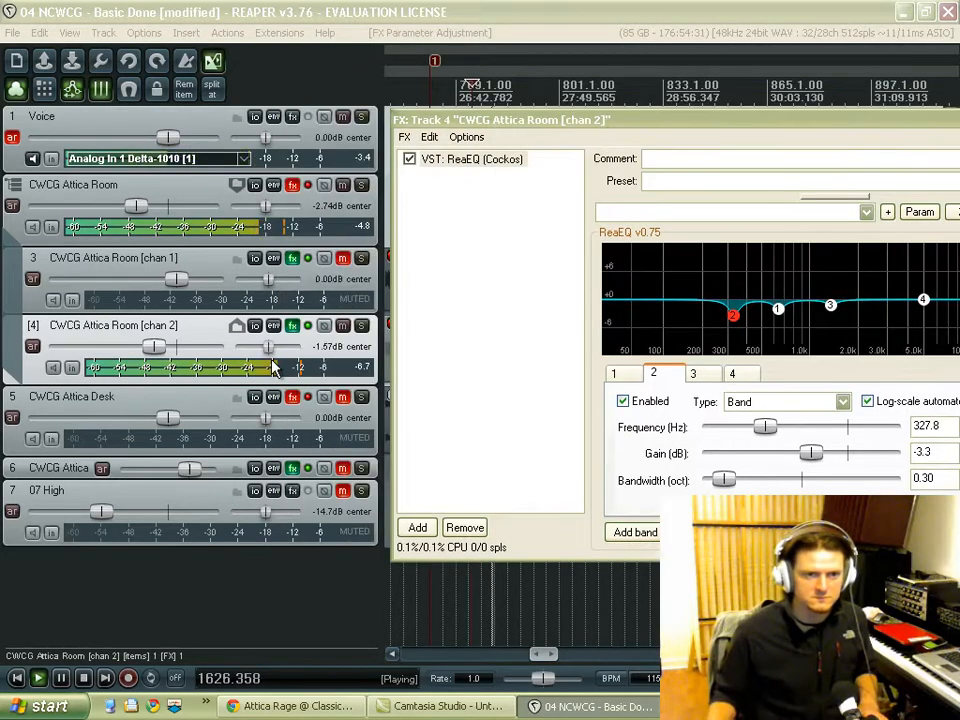
pyautogui.click(360, 259)
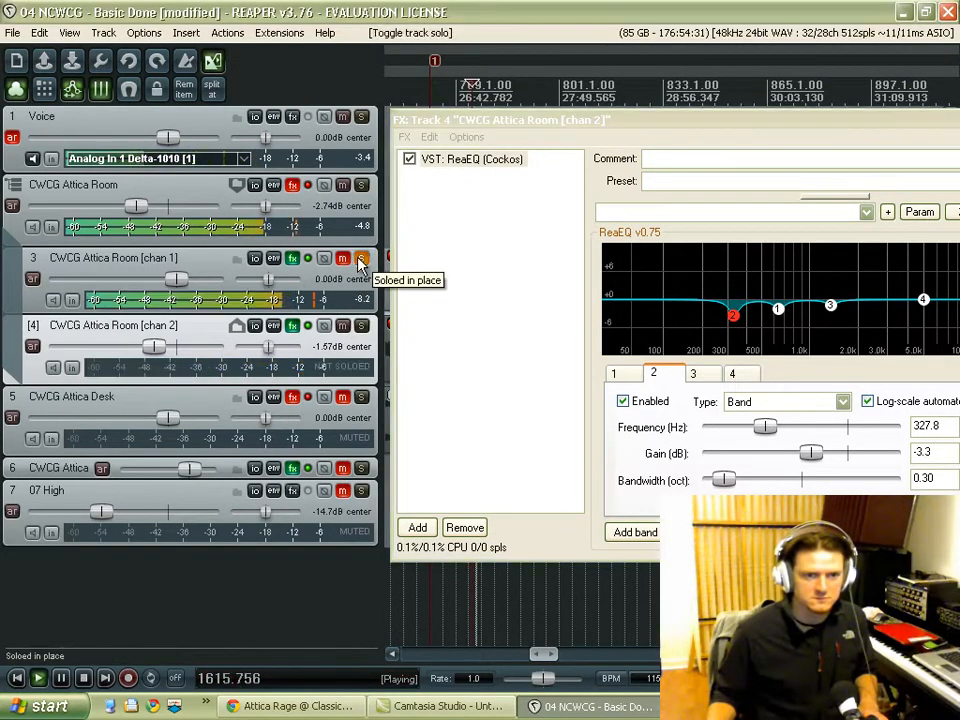
pyautogui.click(361, 259)
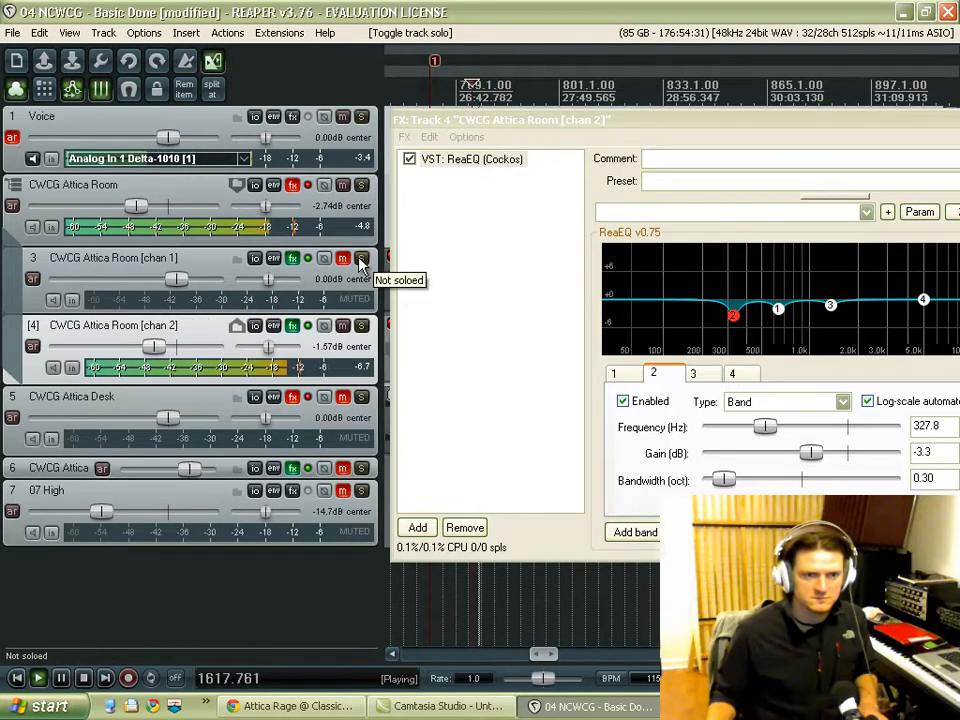
pyautogui.click(361, 259)
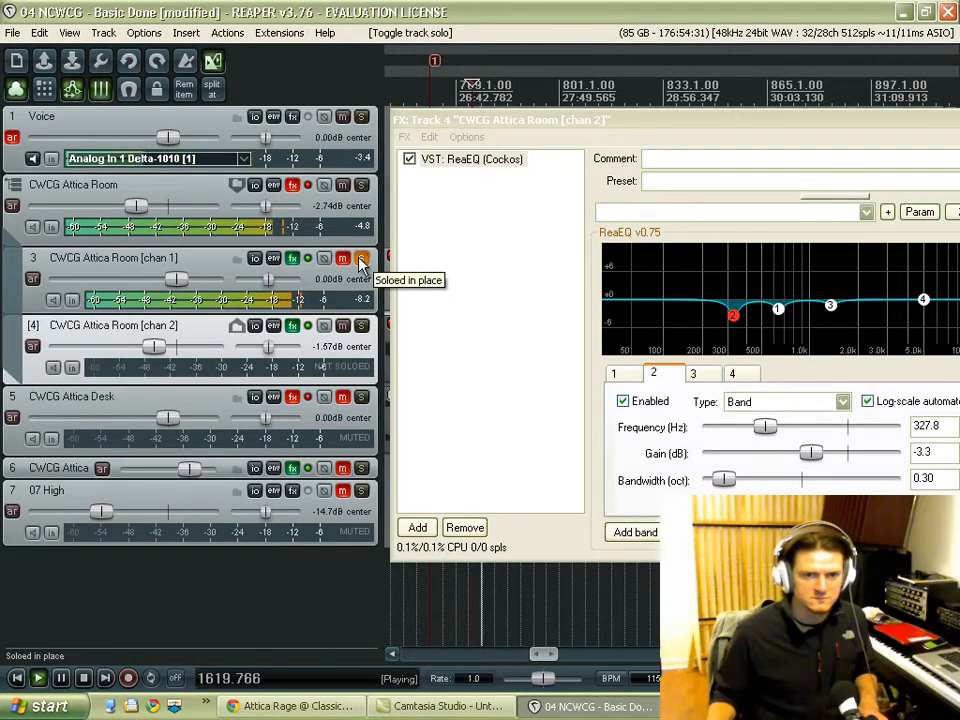
pyautogui.click(361, 259)
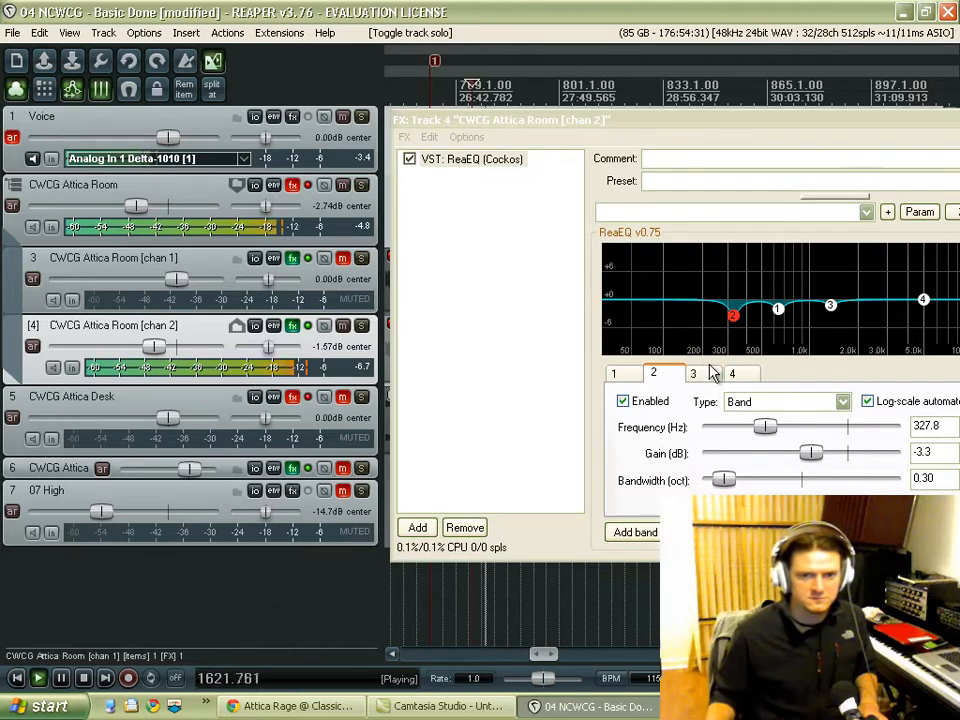
# Step: Audition chan 2's ReaEQ band 1 off and on, set its gain to -2.1 dB, stop playback and close the effects window
pyautogui.click(634, 375)
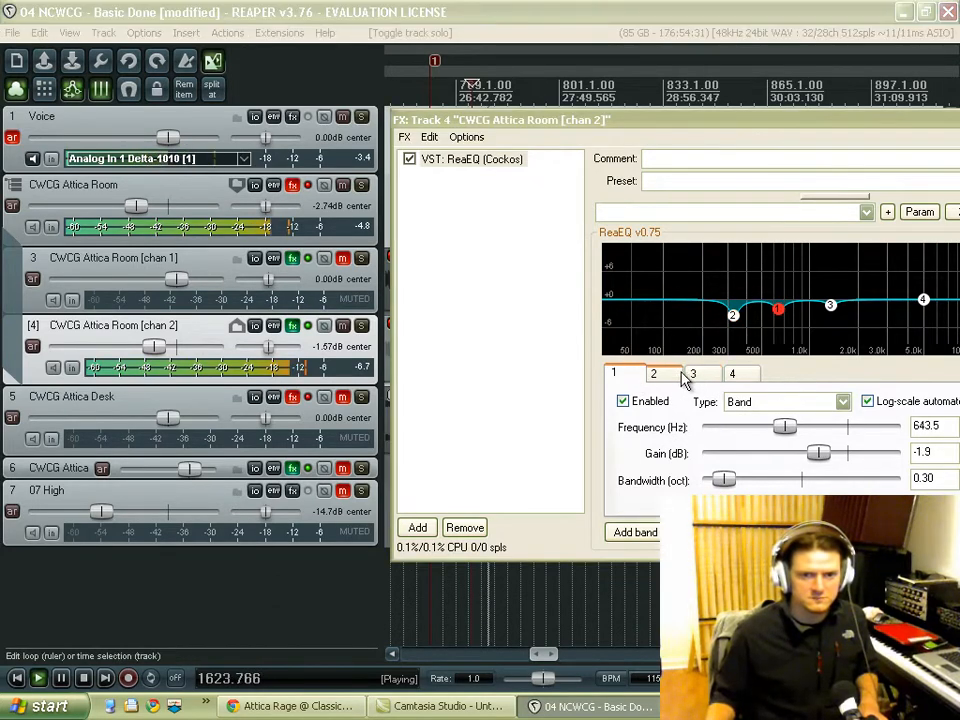
pyautogui.click(624, 402)
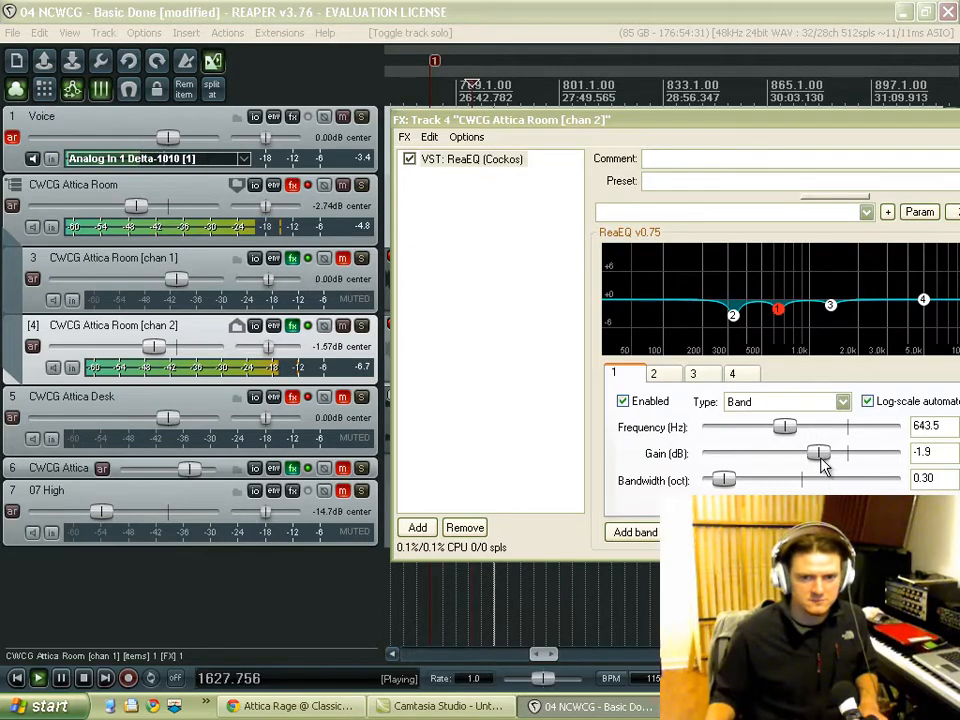
pyautogui.moveTo(824, 455); pyautogui.dragTo(818, 459)
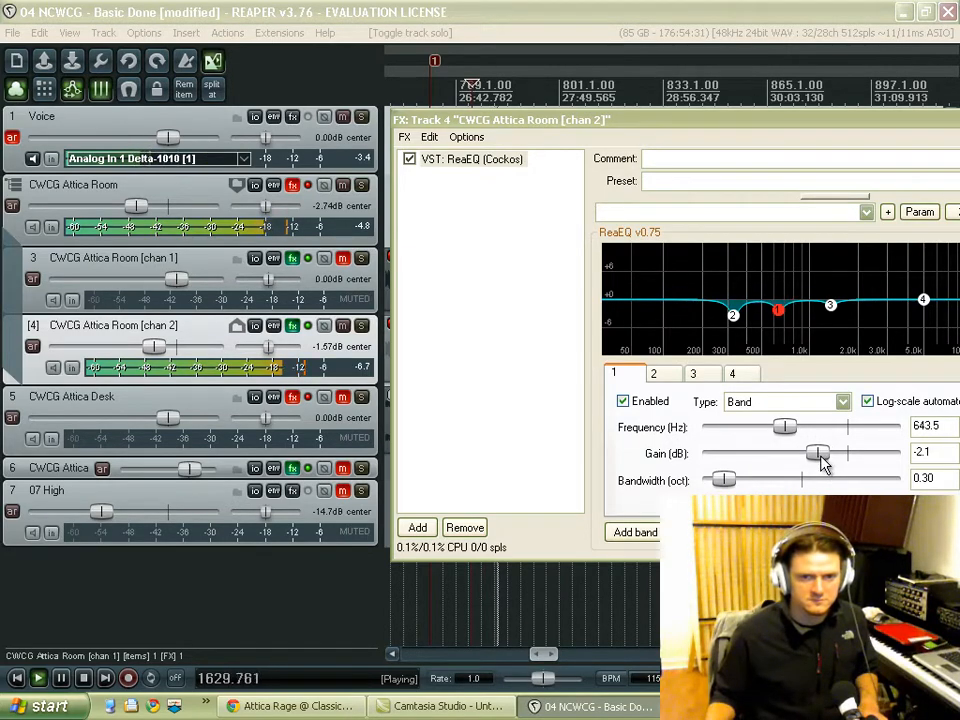
pyautogui.moveTo(805, 119); pyautogui.dragTo(616, 114)
pyautogui.press('space')
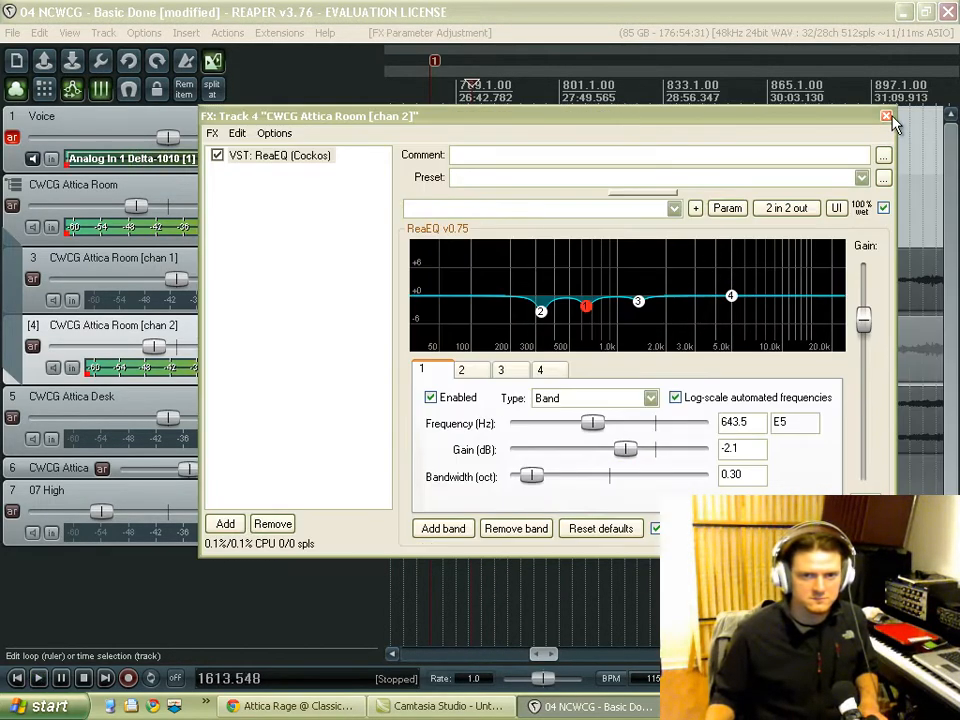
pyautogui.click(889, 116)
# Step: Unmute chan 1, then pan chan 1 to 100% left and chan 2 to 100% right
pyautogui.click(343, 258)
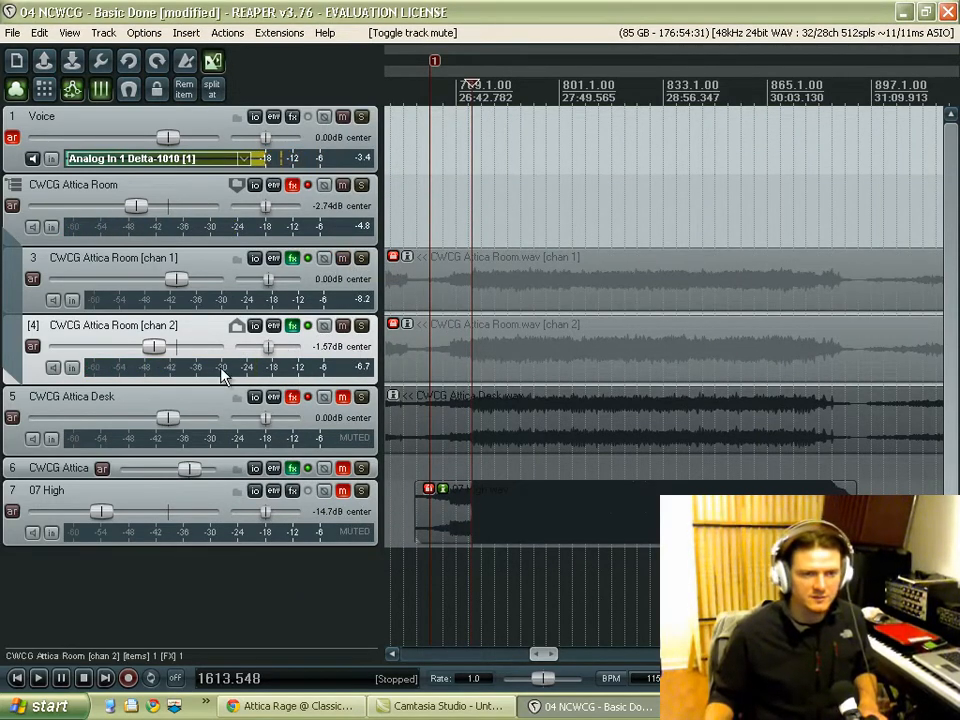
pyautogui.moveTo(272, 285); pyautogui.dragTo(205, 322)
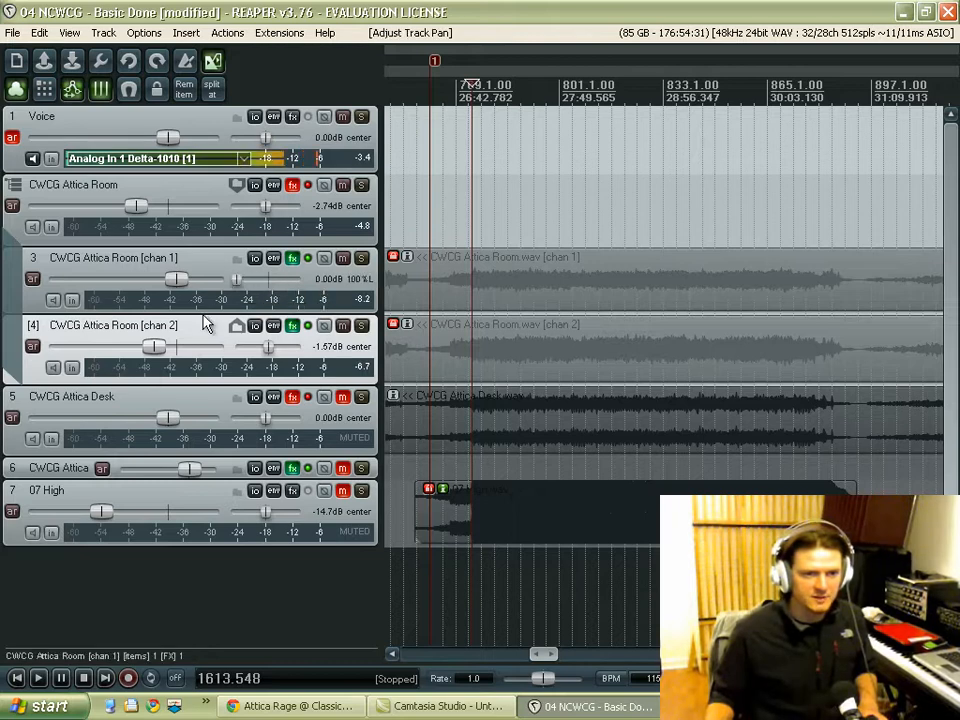
pyautogui.moveTo(271, 350); pyautogui.dragTo(332, 357)
# Step: Balance the panned tracks by lowering chan 2's volume to -1.75 dB while playing two parts of the song, and stop playback
pyautogui.press('space')
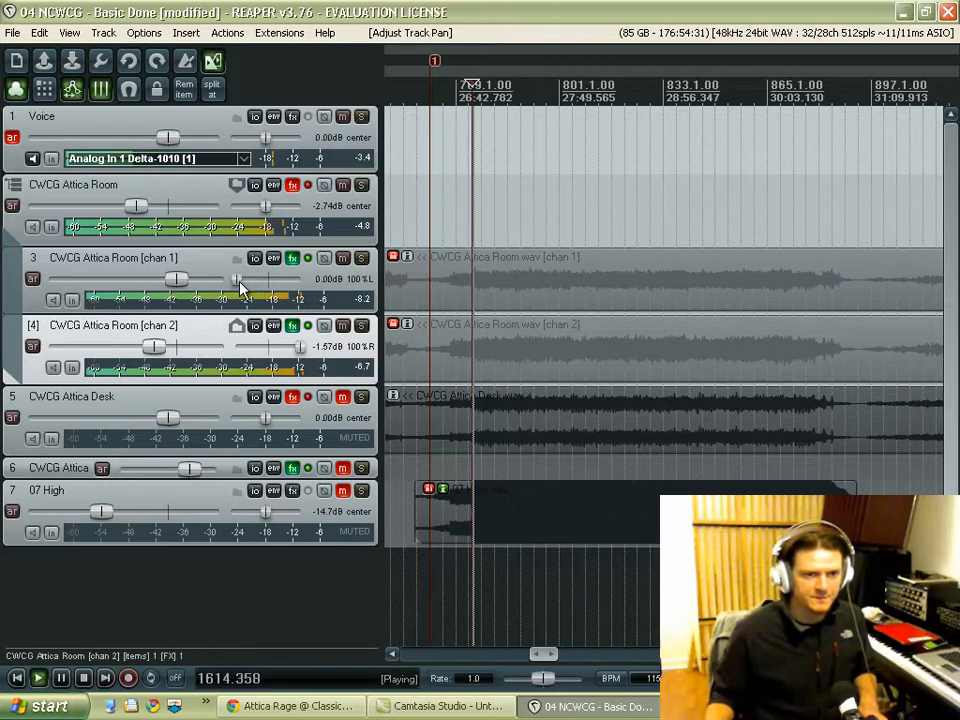
pyautogui.moveTo(154, 346); pyautogui.dragTo(154, 346)
pyautogui.press('space')
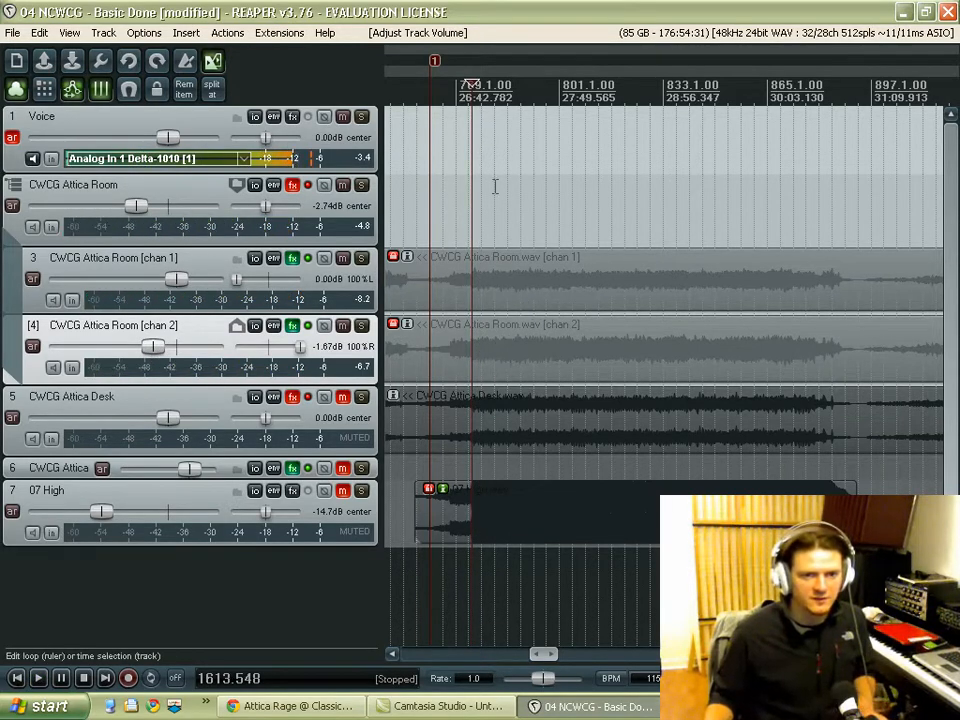
pyautogui.click(500, 222)
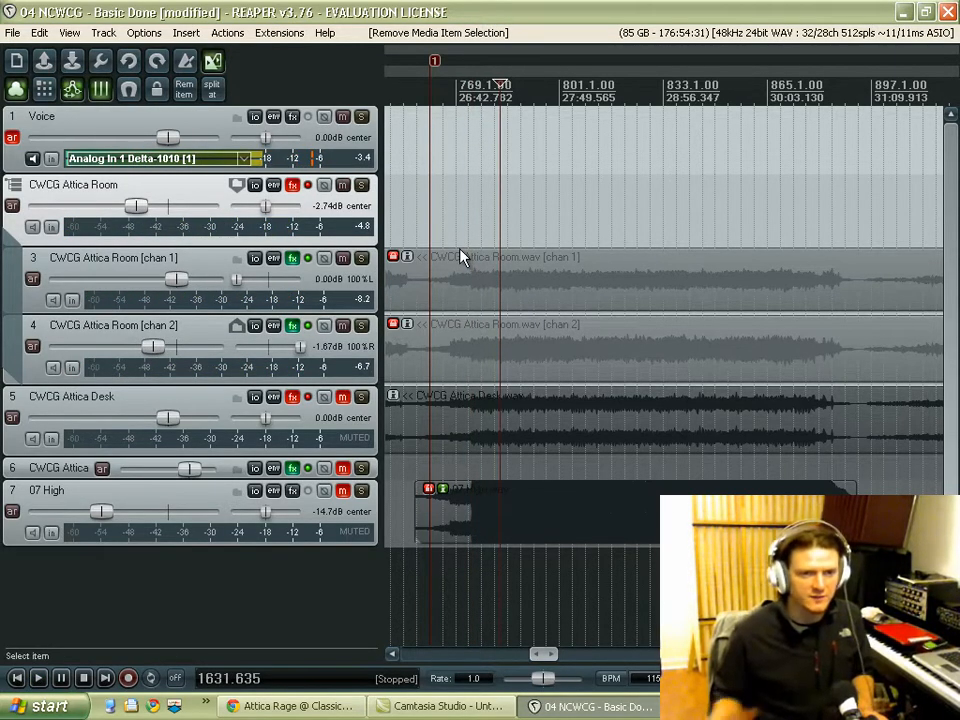
pyautogui.press('space')
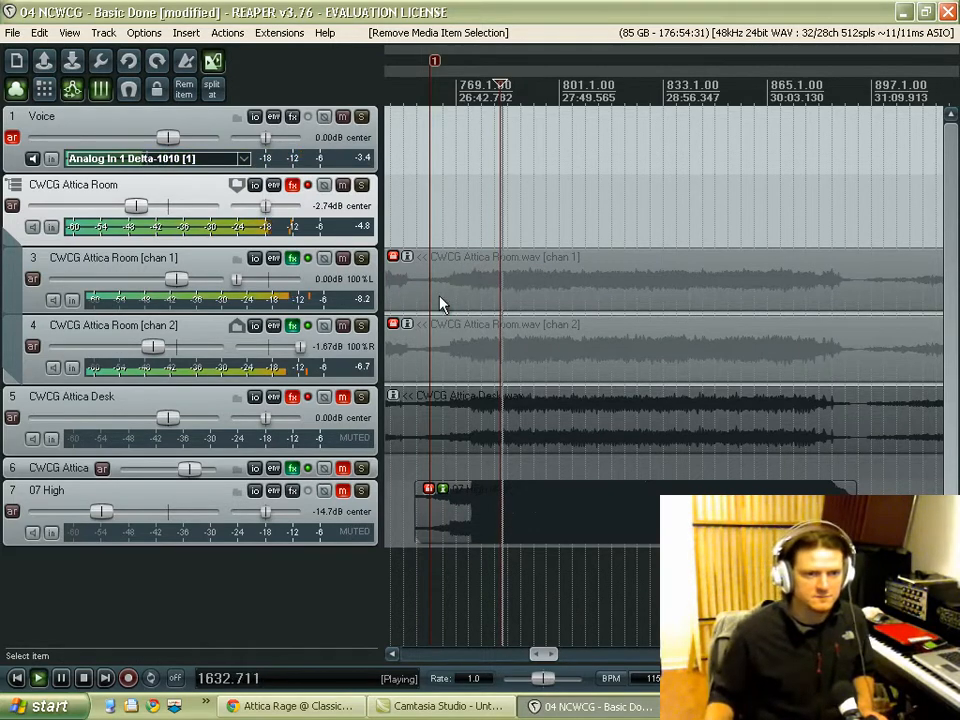
pyautogui.moveTo(155, 347); pyautogui.dragTo(157, 352)
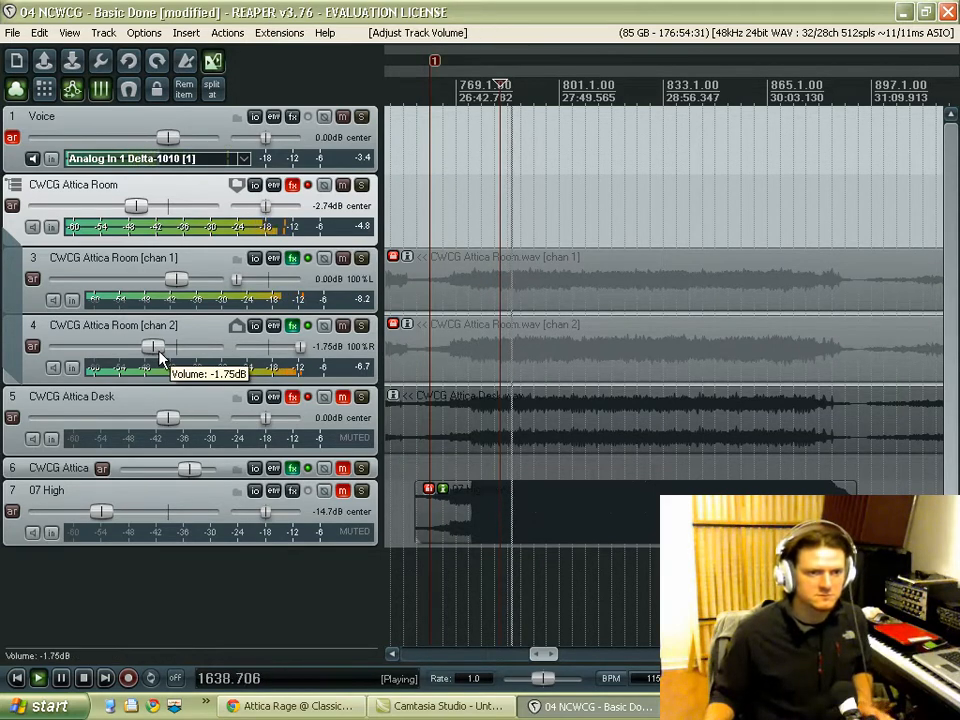
pyautogui.press('space')
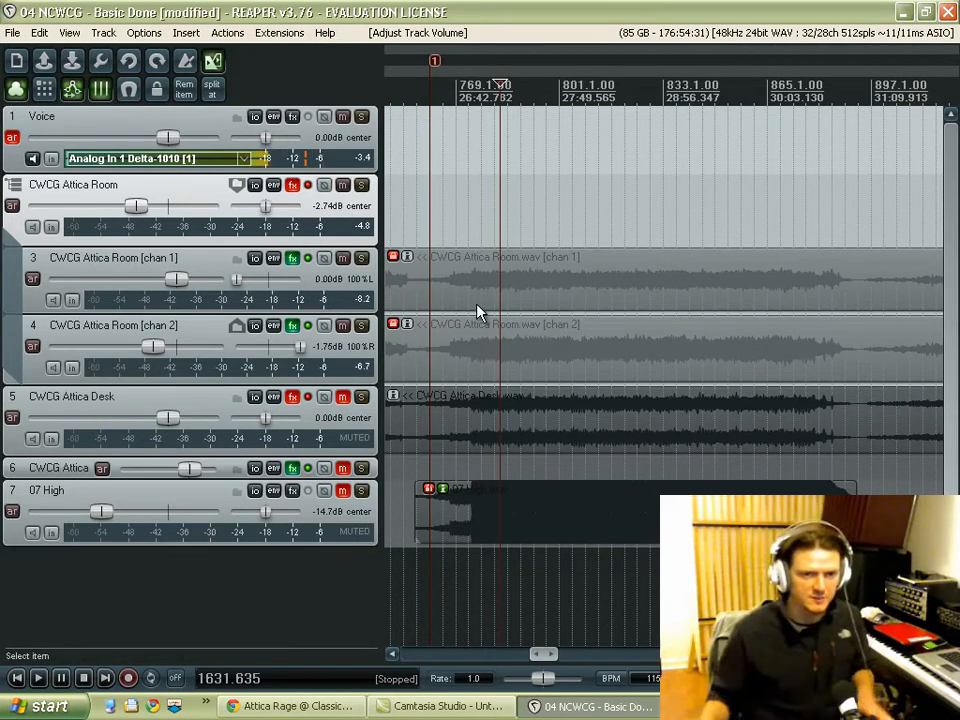
# Step: Play the panned room channels together from the current cursor position and stop playback
pyautogui.press('space')
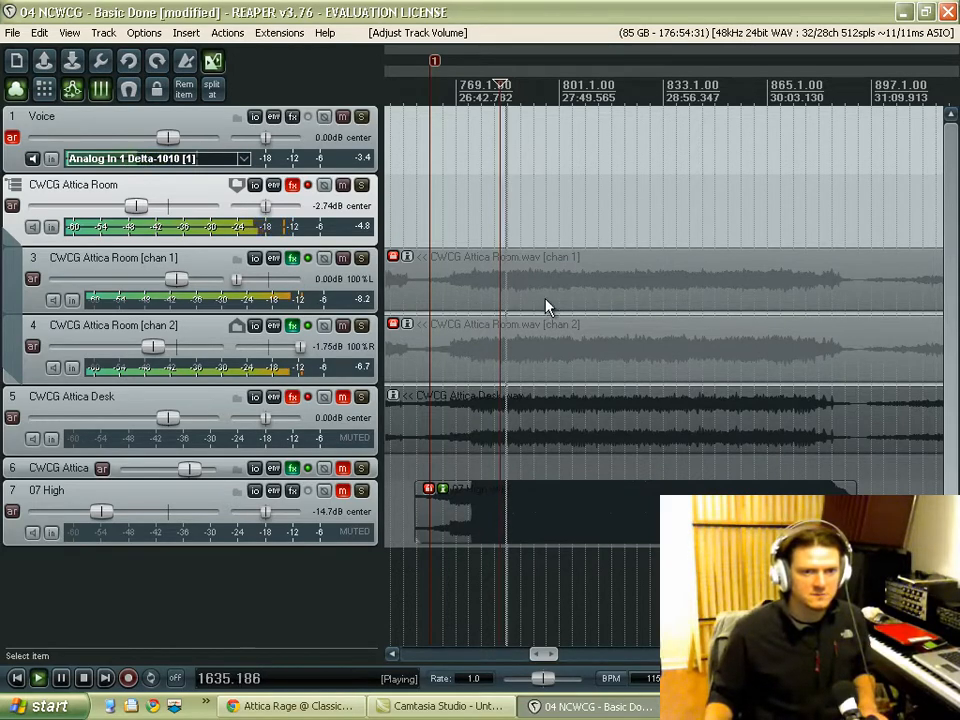
pyautogui.press('space')
pyautogui.scroll(-3, 555, 305)
pyautogui.scroll(-5, 561, 305)
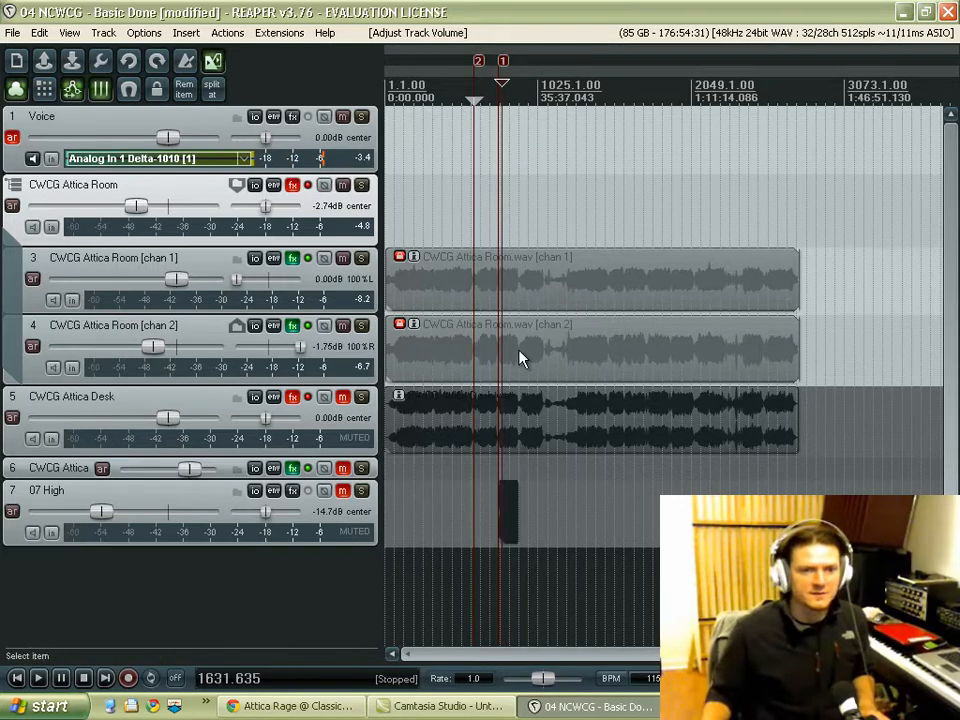
pyautogui.scroll(8, 484, 381)
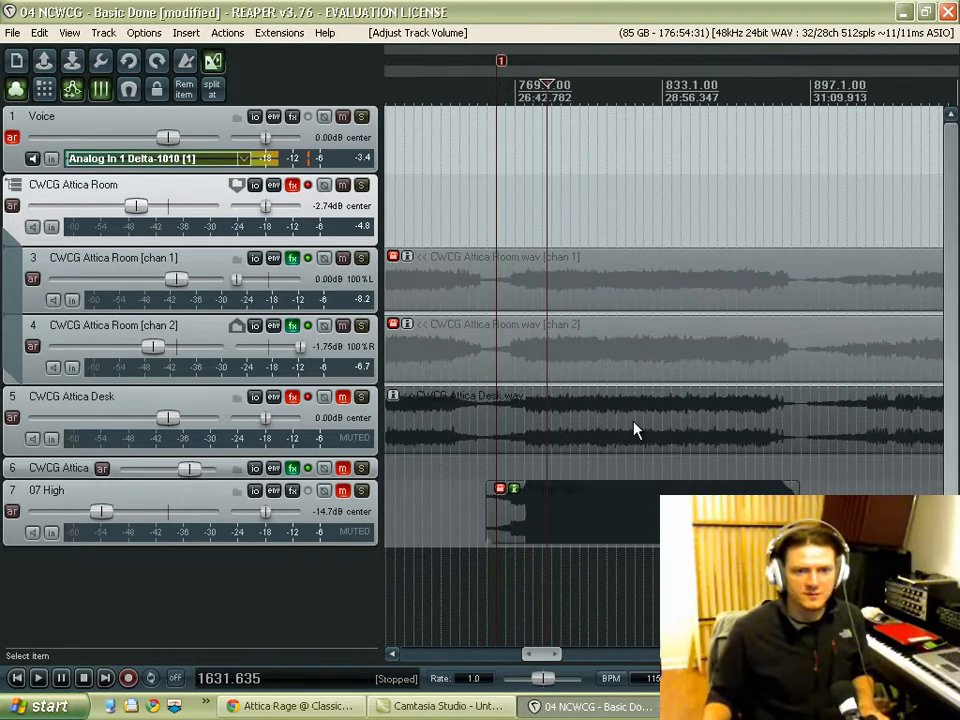
# Step: Mute the CWCG Attica Room folder, unmute CWCG Attica Desk, and audition the desk recording alone
pyautogui.click(343, 185)
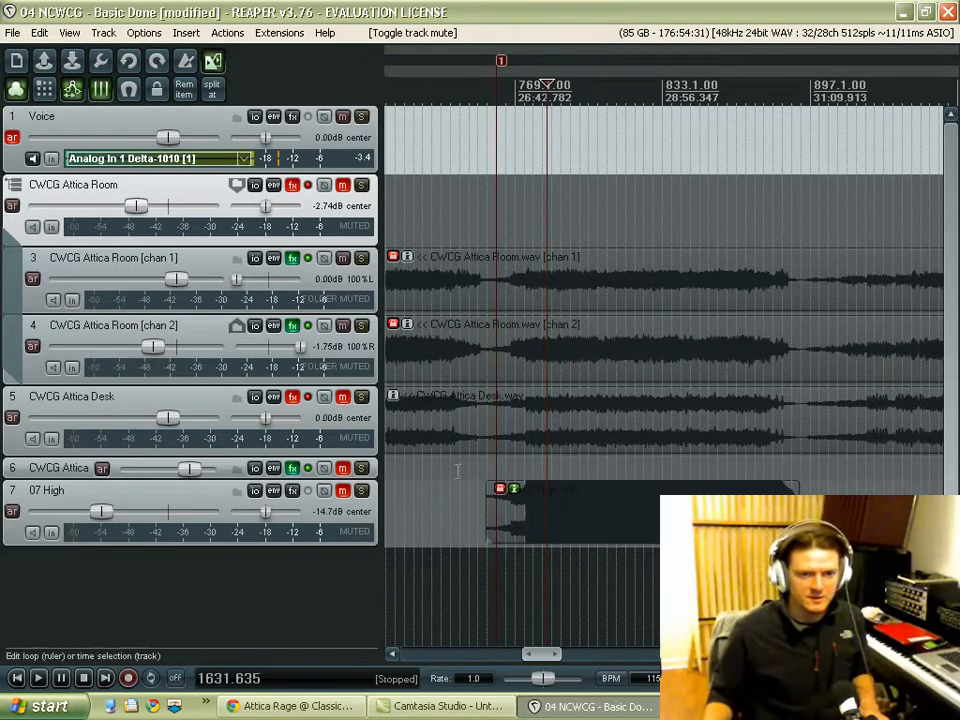
pyautogui.click(343, 399)
pyautogui.click(497, 450)
pyautogui.press('space')
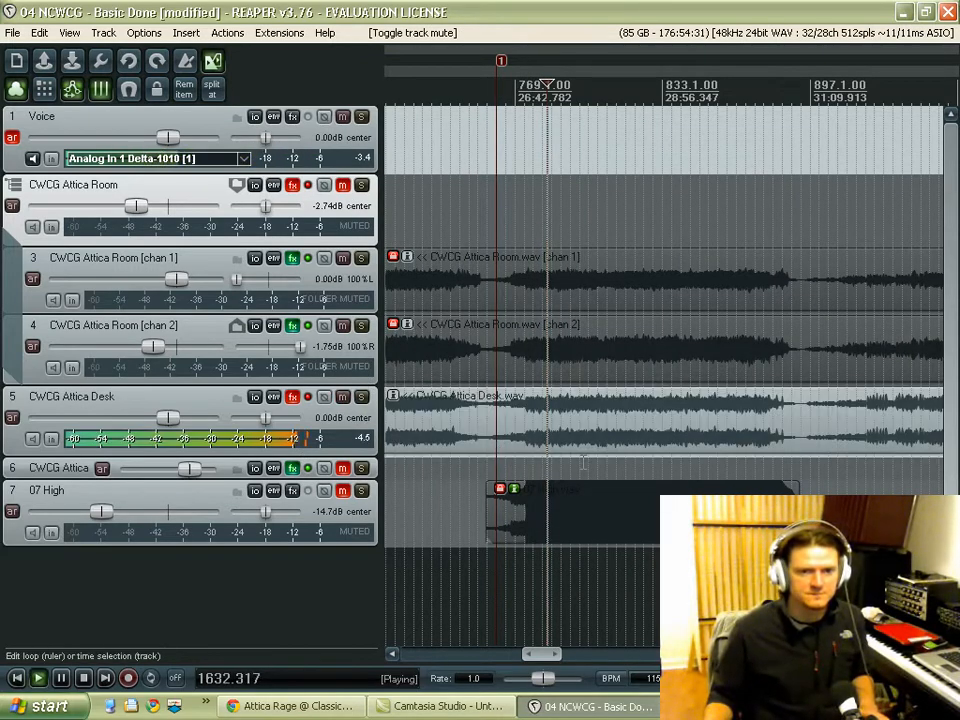
pyautogui.scroll(2, 552, 467)
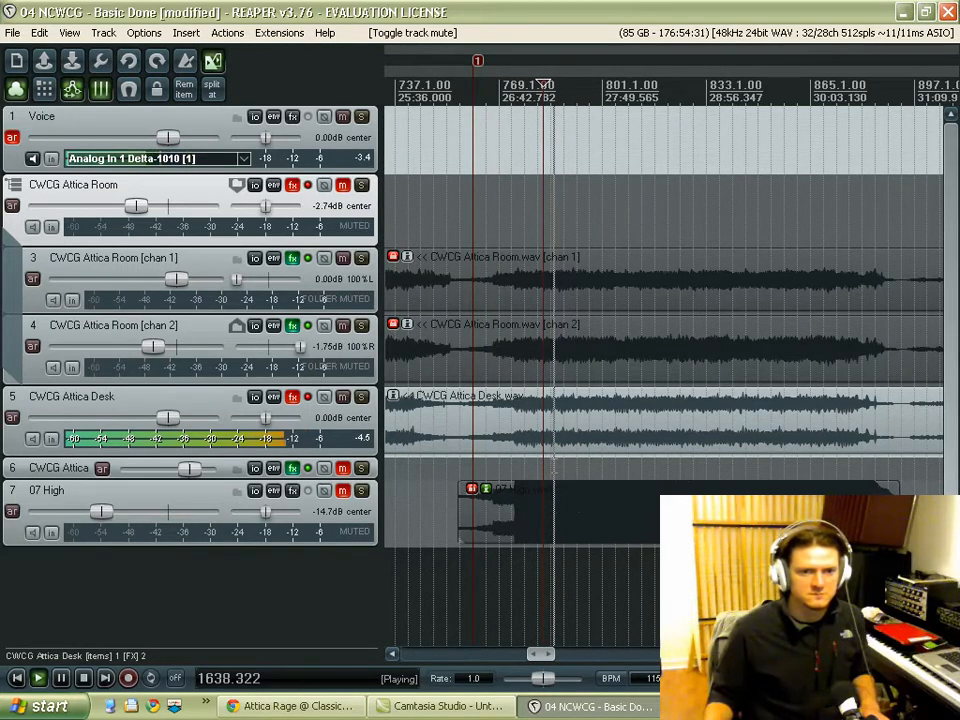
pyautogui.press('space')
# Step: Slide the CWCG Attica Desk item earlier so its drum transient lines up with marker 2
pyautogui.scroll(-6, 554, 465)
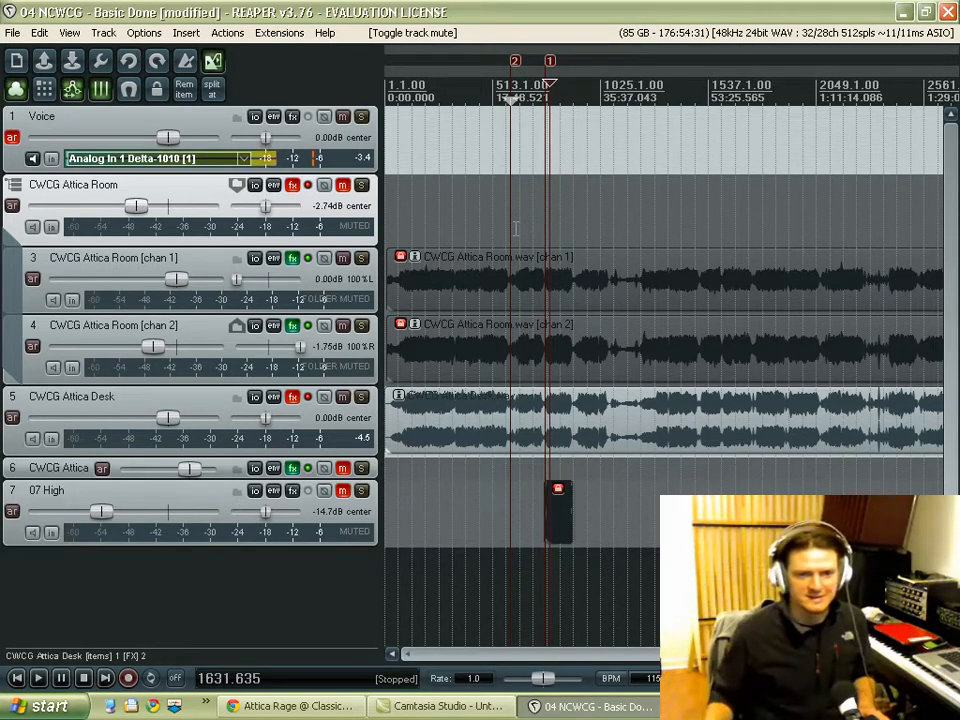
pyautogui.scroll(10, 492, 390)
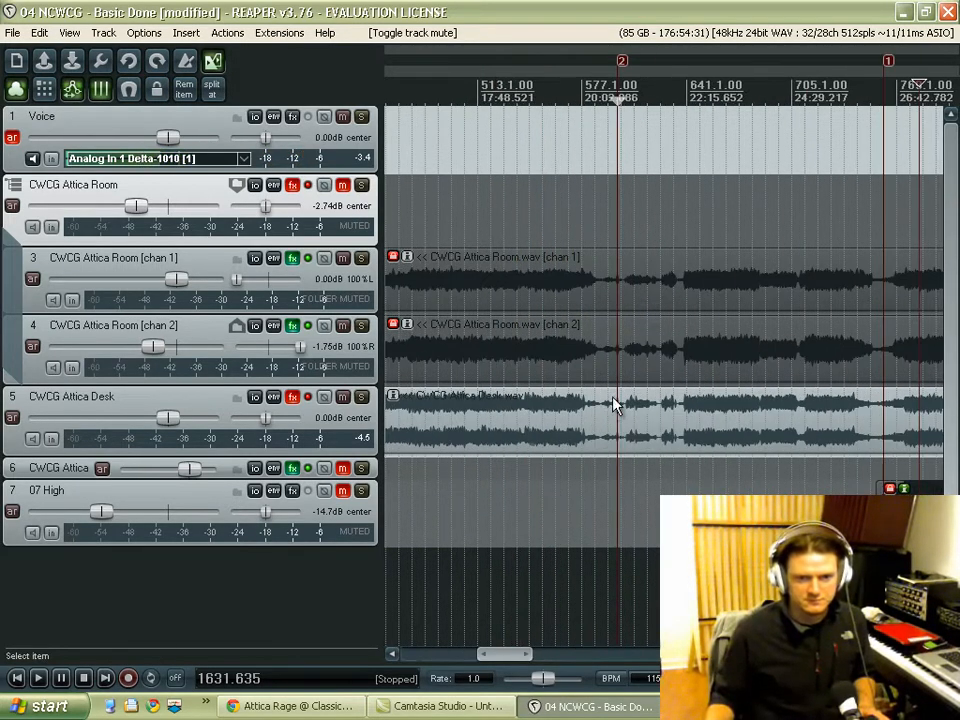
pyautogui.scroll(6, 630, 422)
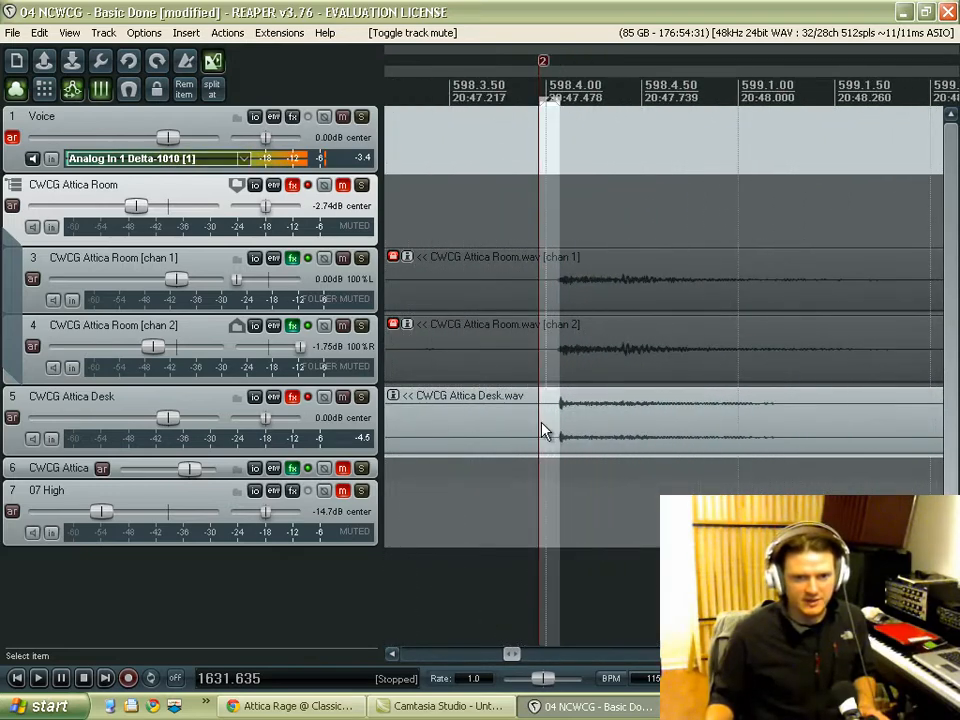
pyautogui.scroll(-15, 542, 332)
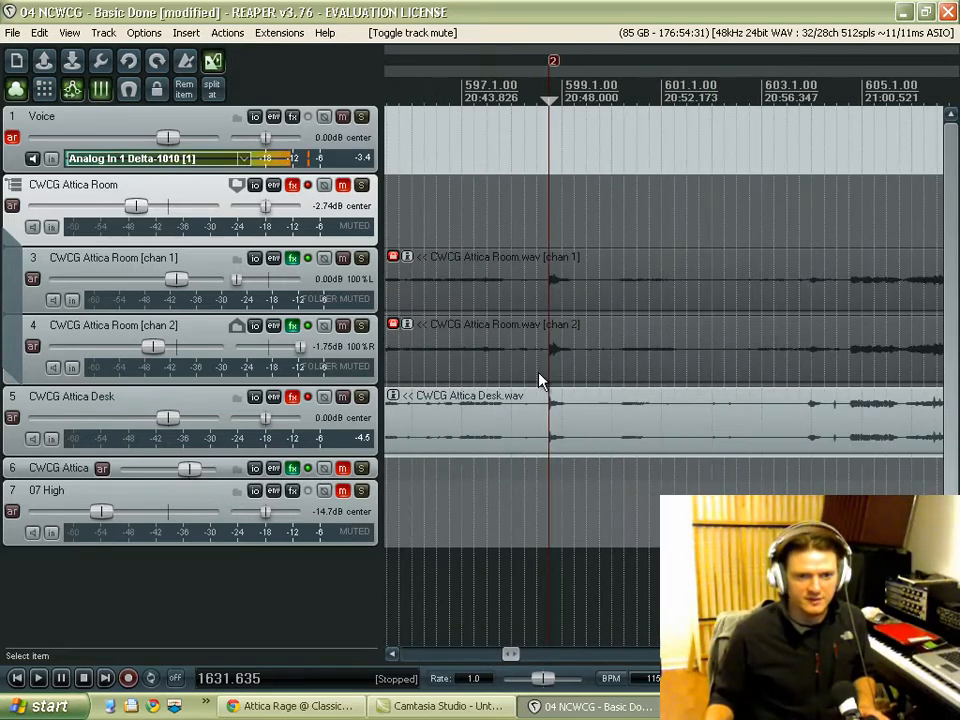
pyautogui.scroll(-4, 600, 420)
pyautogui.moveTo(626, 437); pyautogui.dragTo(497, 437)
# Step: Compare the desk and room transients near marker 2, and play the desk track from just before the marker
pyautogui.scroll(5, 487, 437)
pyautogui.scroll(3, 441, 421)
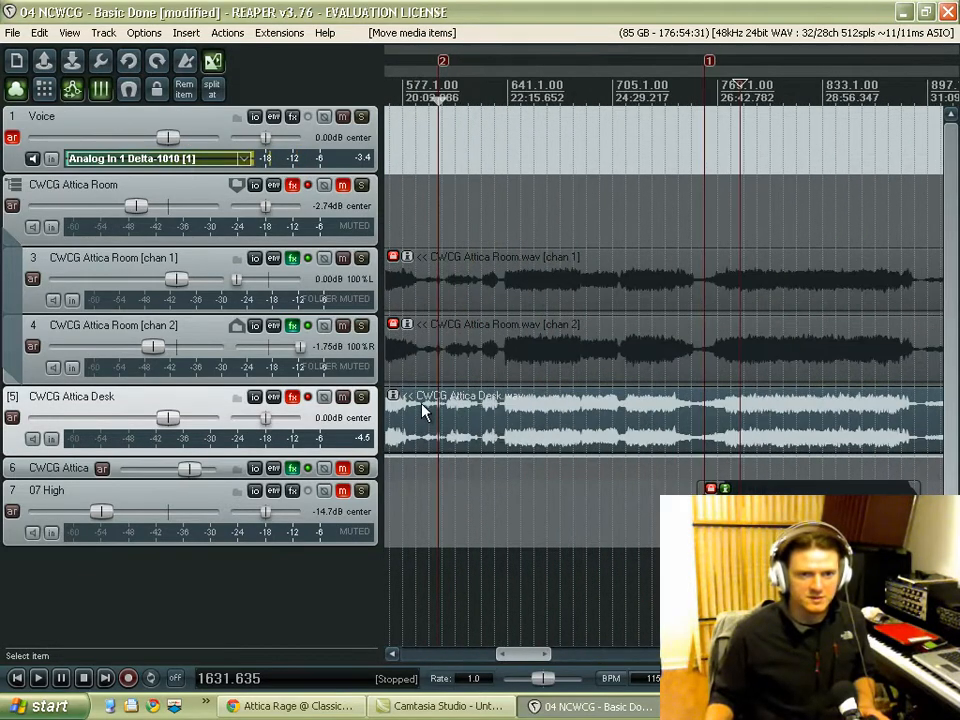
pyautogui.scroll(8, 424, 407)
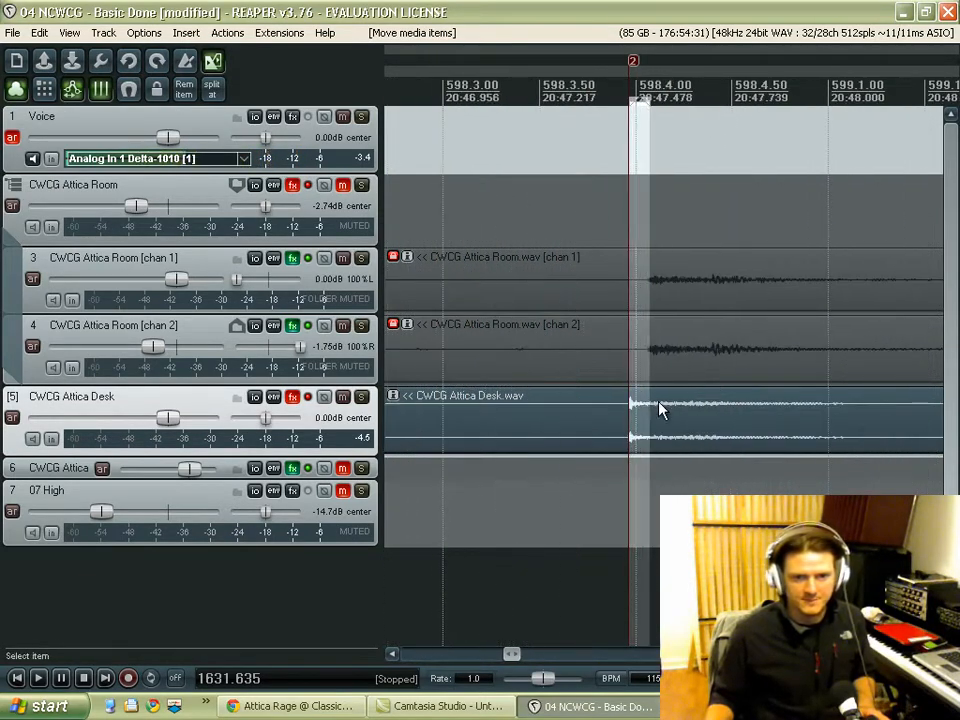
pyautogui.scroll(4, 666, 408)
pyautogui.scroll(-2, 640, 395)
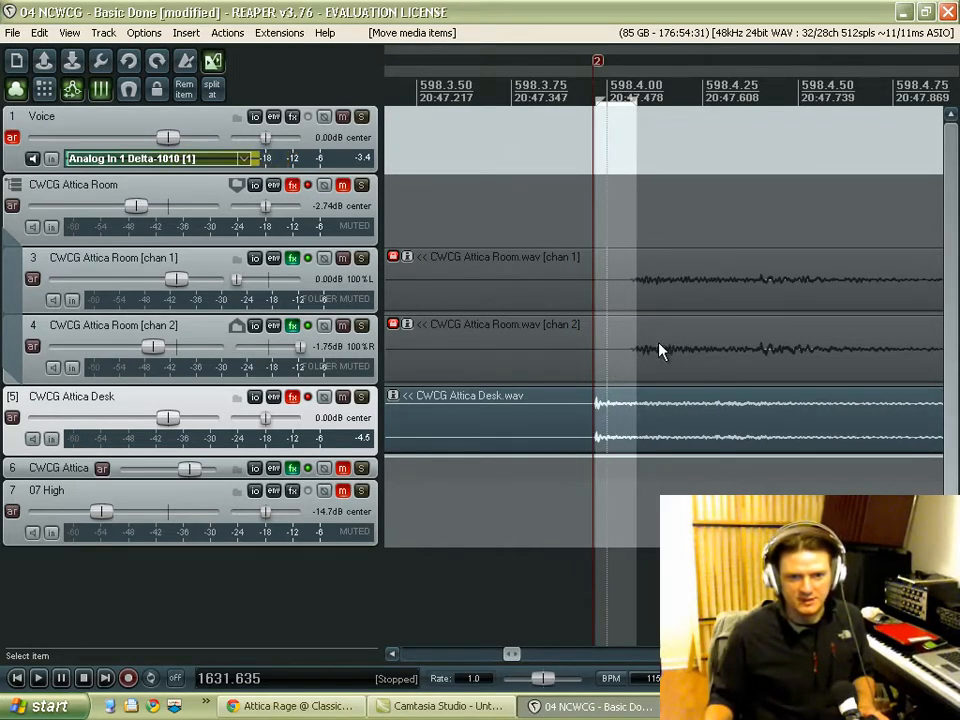
pyautogui.scroll(-4, 640, 372)
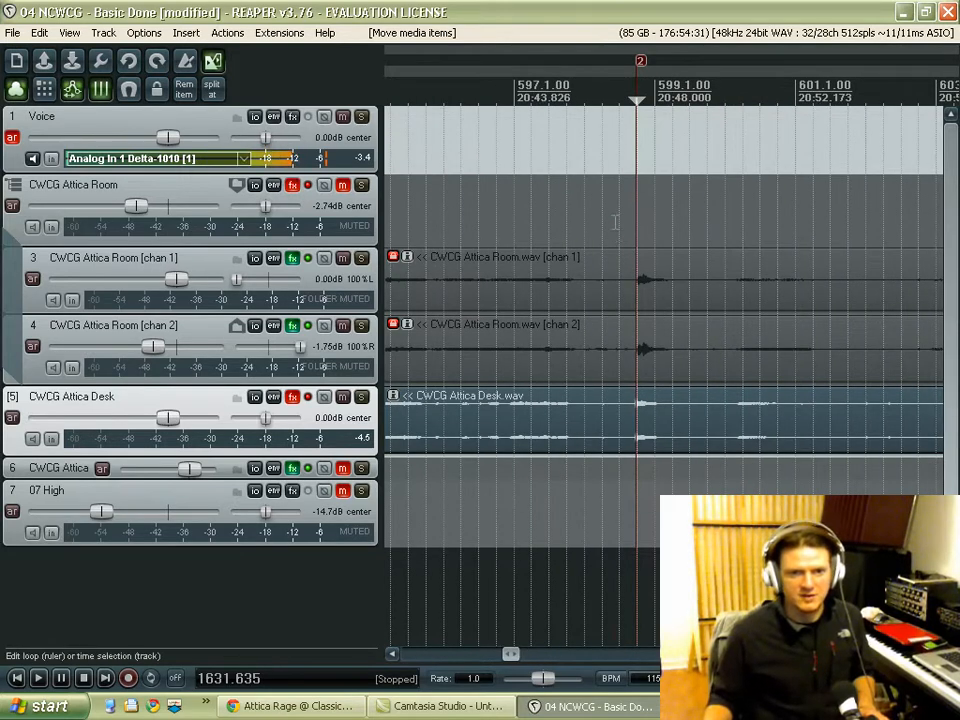
pyautogui.click(613, 216)
pyautogui.press('space')
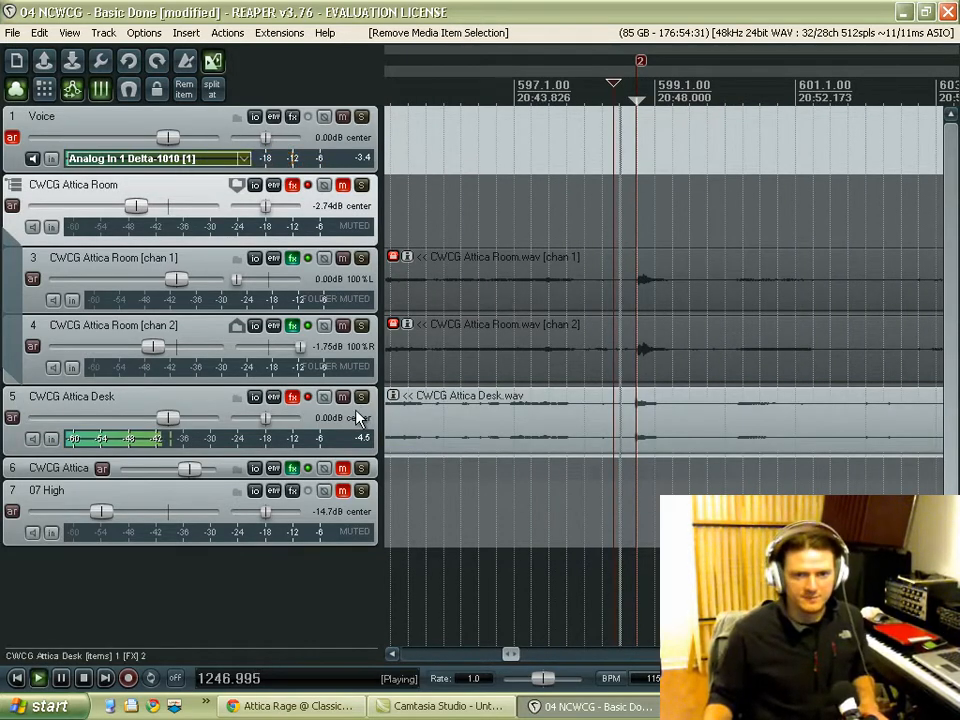
pyautogui.press('space')
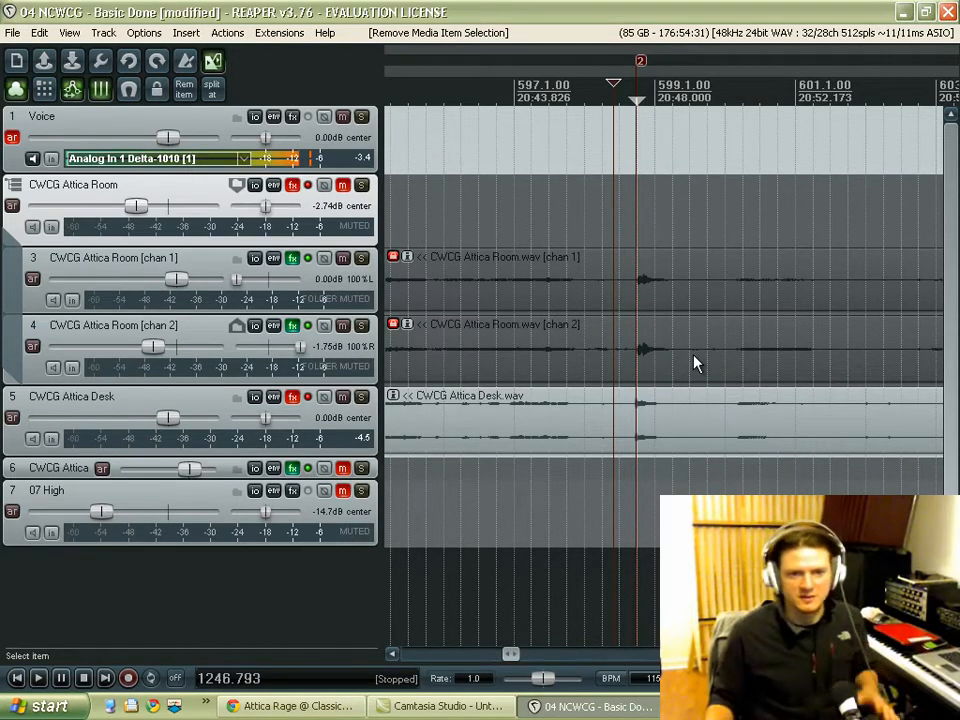
# Step: Place the edit cursor at 1246.988 s, just before marker 2, and play the desk transient twice
pyautogui.scroll(3, 694, 360)
pyautogui.scroll(3, 632, 330)
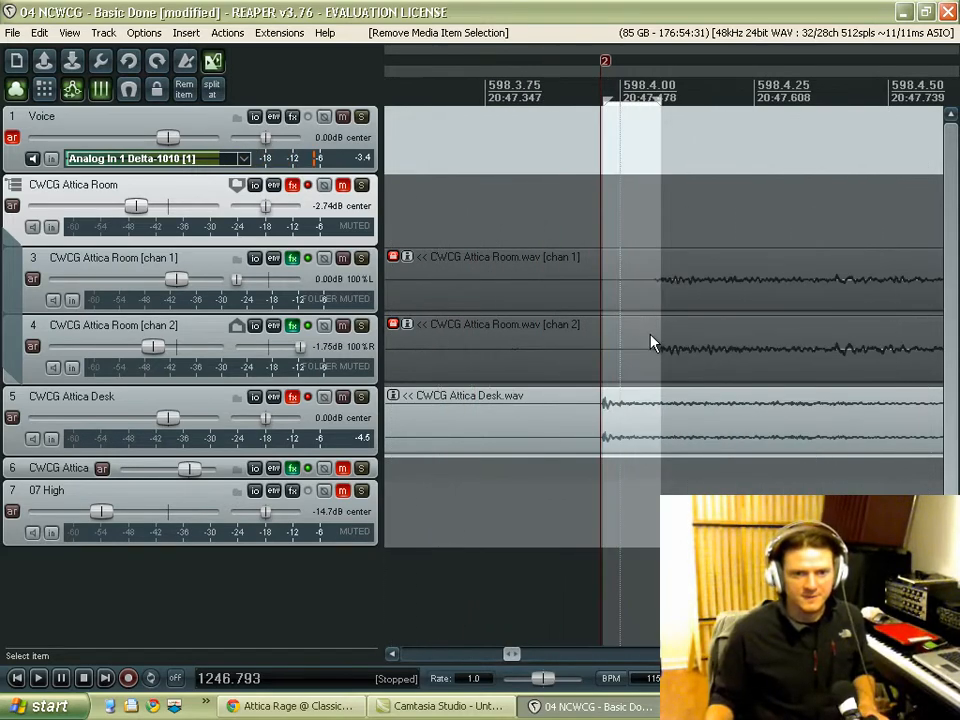
pyautogui.scroll(-3, 652, 345)
pyautogui.scroll(-5, 652, 350)
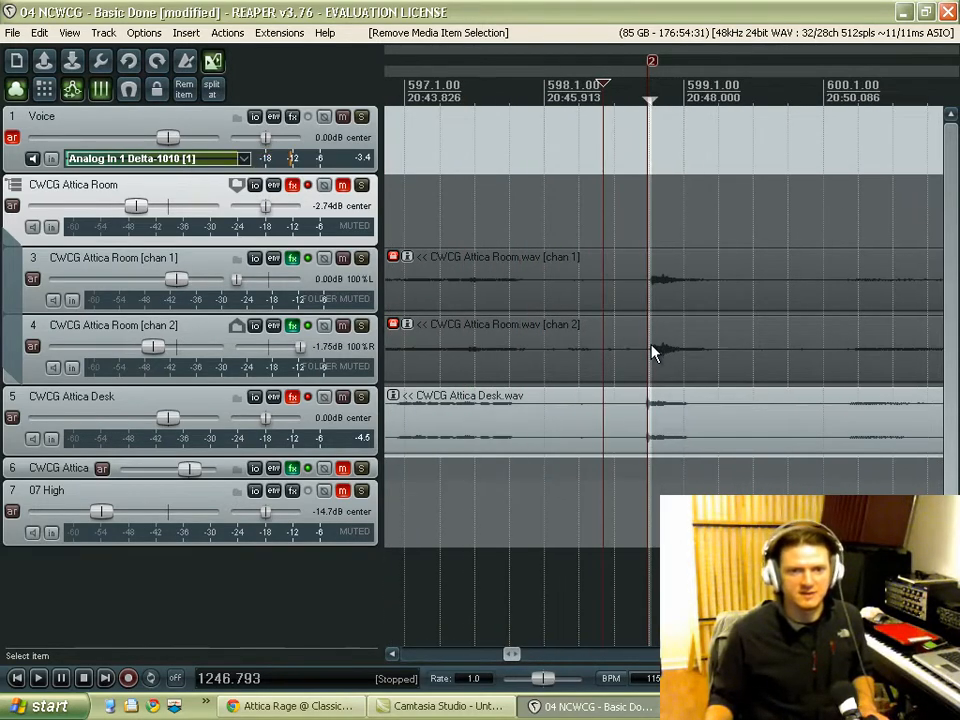
pyautogui.click(633, 230)
pyautogui.scroll(8, 686, 347)
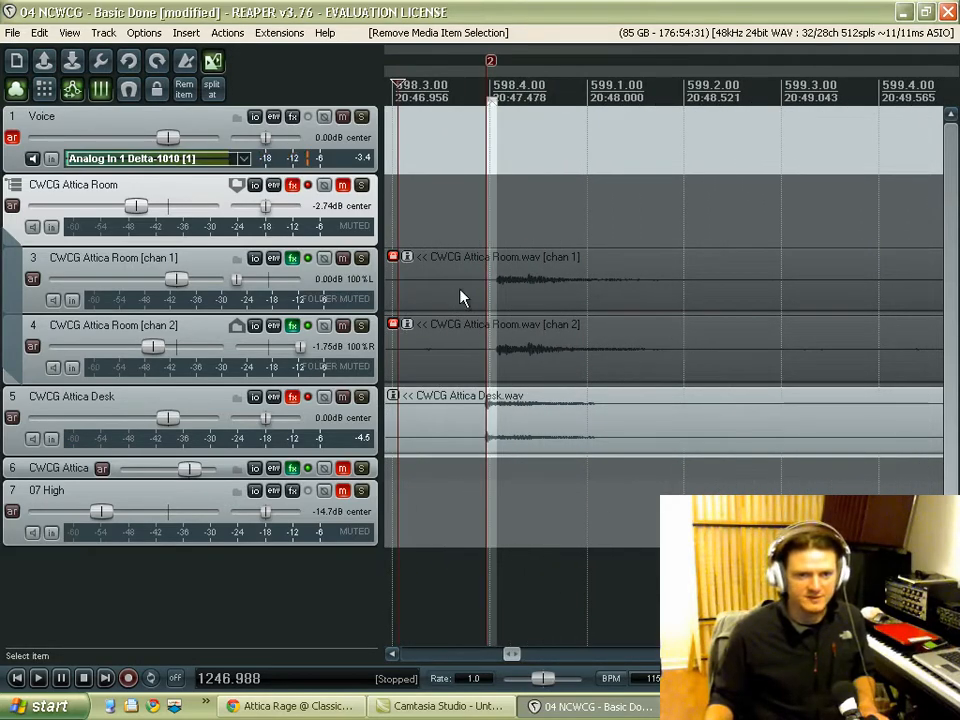
pyautogui.press('space')
pyautogui.press('space')
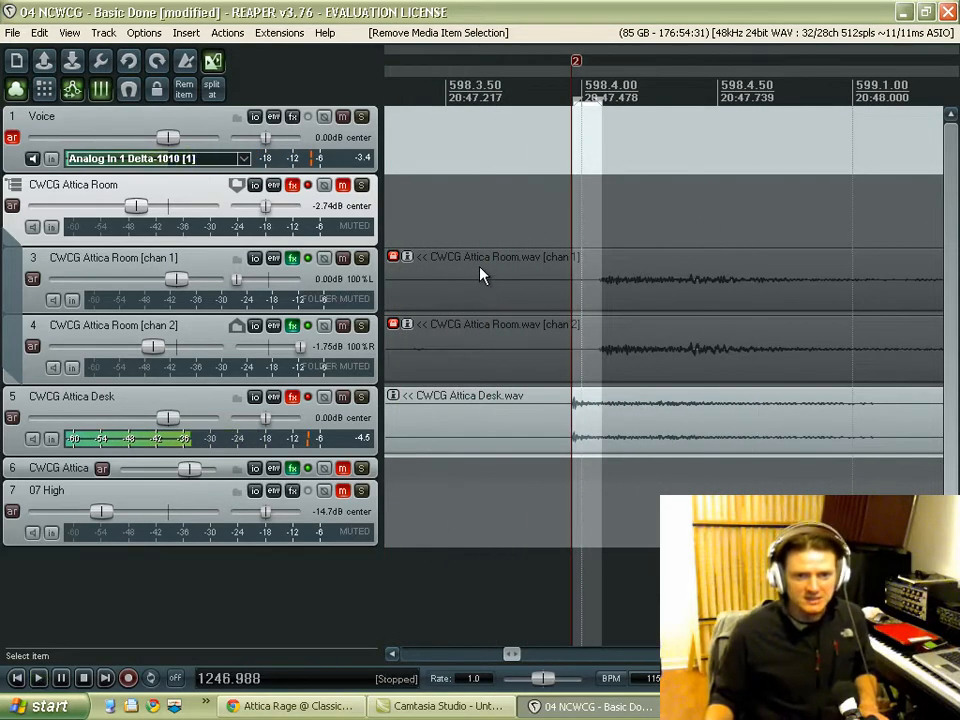
pyautogui.press('space')
pyautogui.press('space')
pyautogui.scroll(-6, 493, 306)
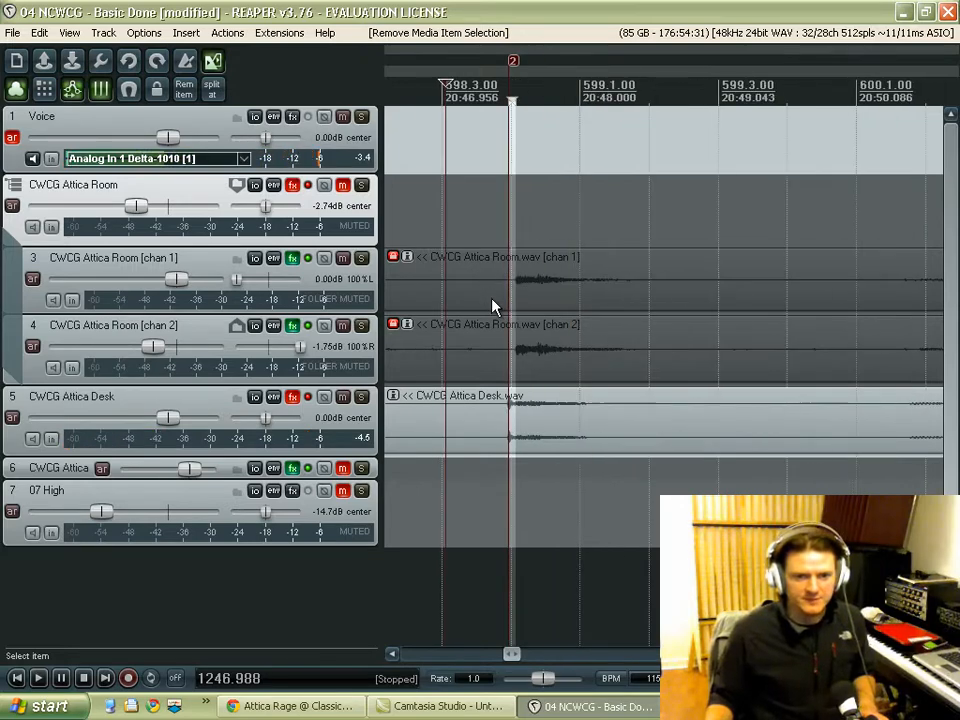
# Step: Keep the transport time display in Seconds and check the time selection's start against the desk transient near marker 2
pyautogui.scroll(6, 713, 338)
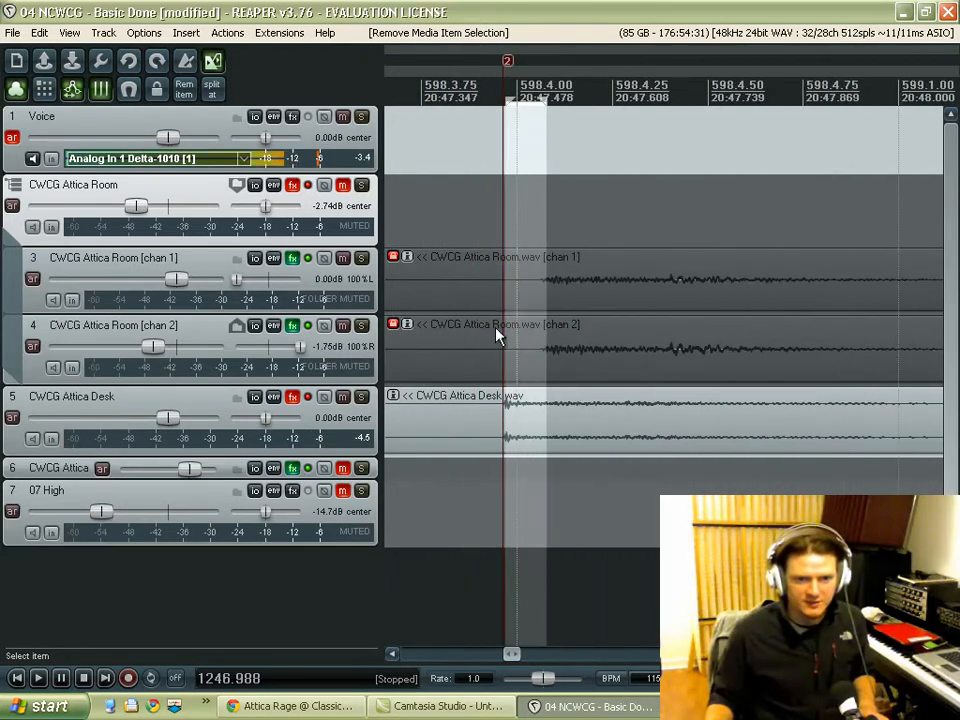
pyautogui.scroll(2, 575, 418)
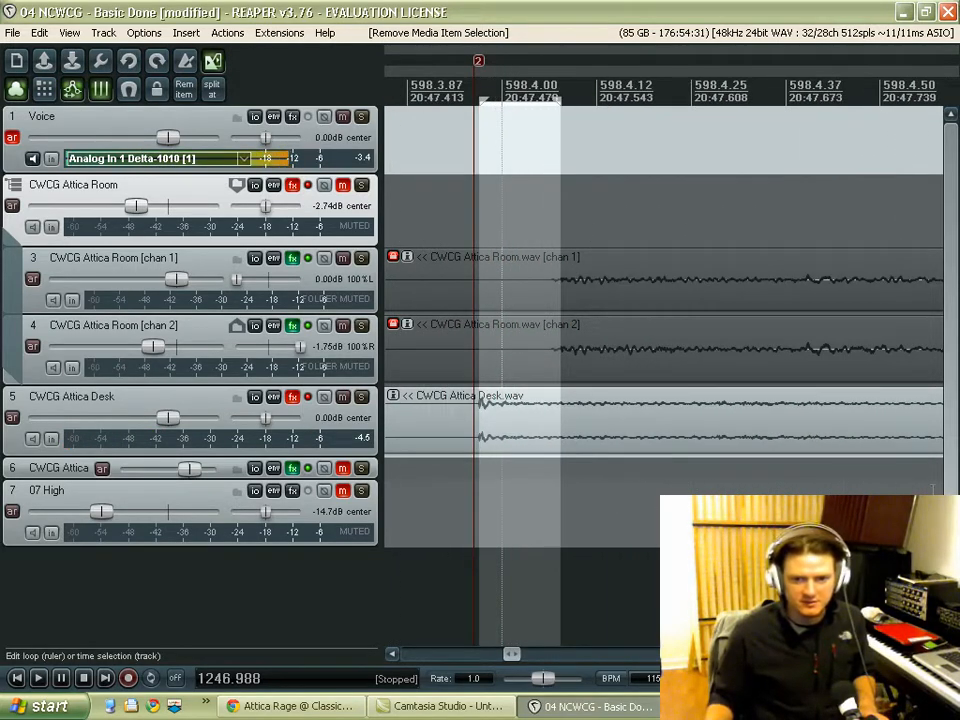
pyautogui.rightClick(290, 688)
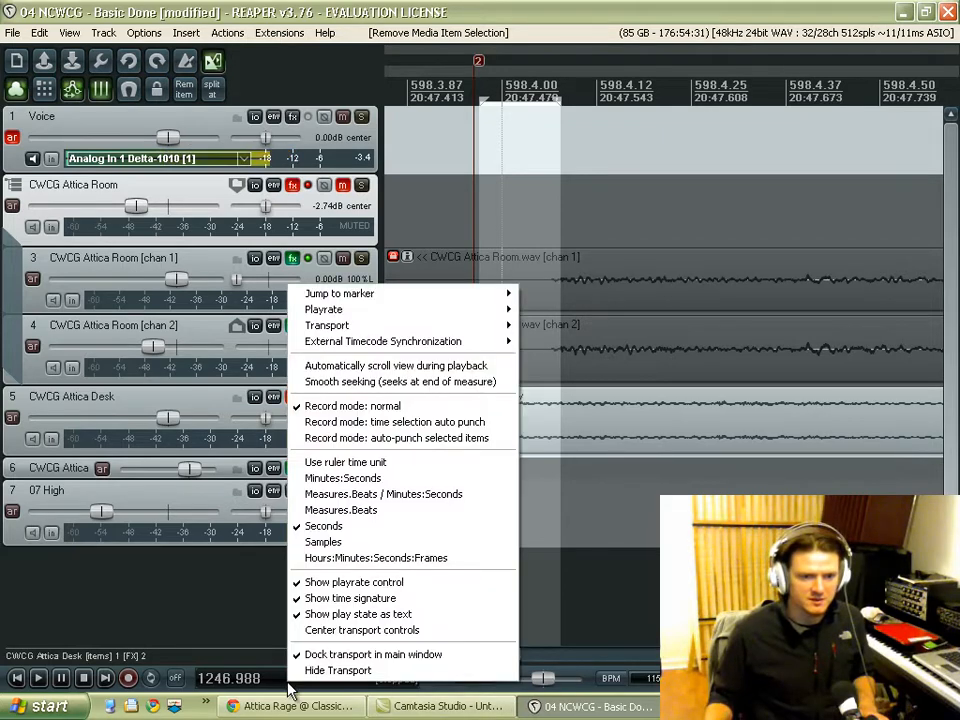
pyautogui.click(370, 526)
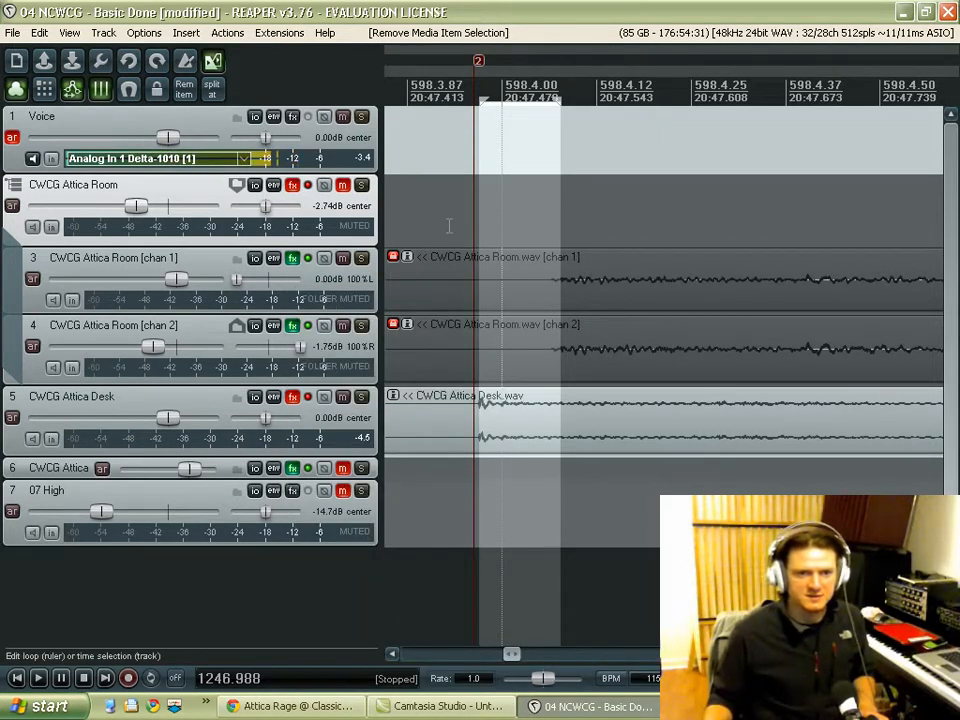
pyautogui.scroll(2, 466, 245)
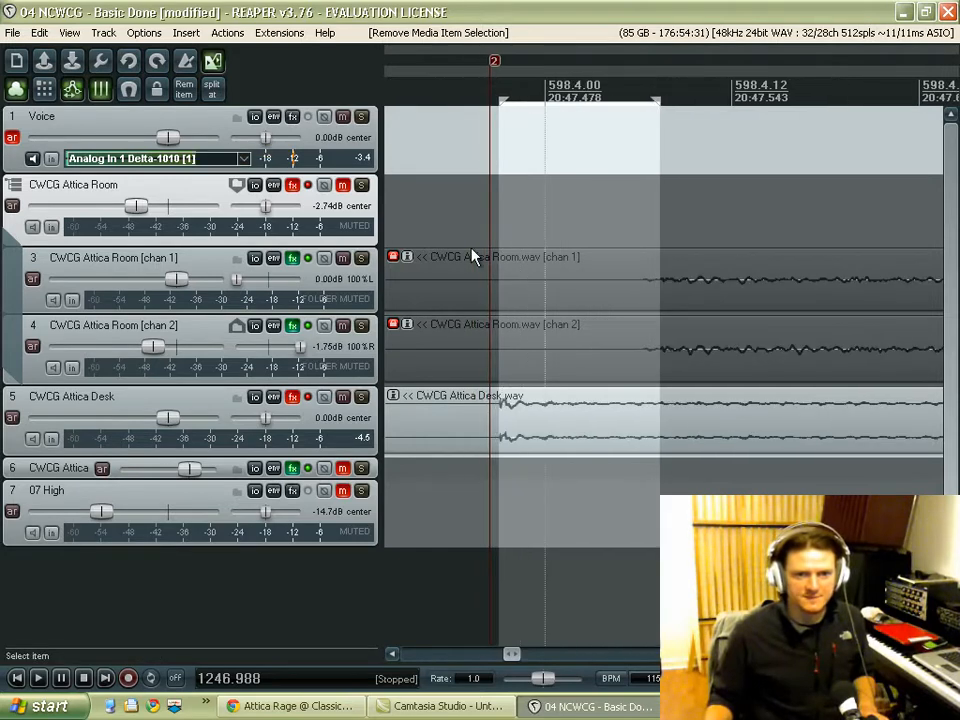
pyautogui.click(499, 101)
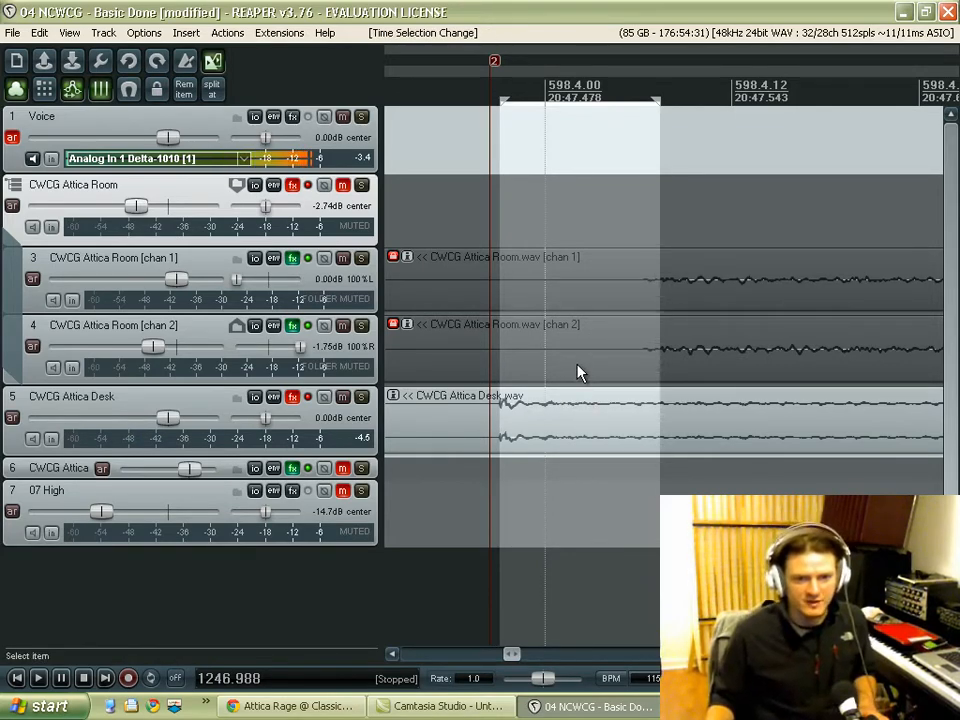
# Step: Switch to the browser and play the Attica Rage "Road Dog from FOH" video on YouTube
pyautogui.click(290, 706)
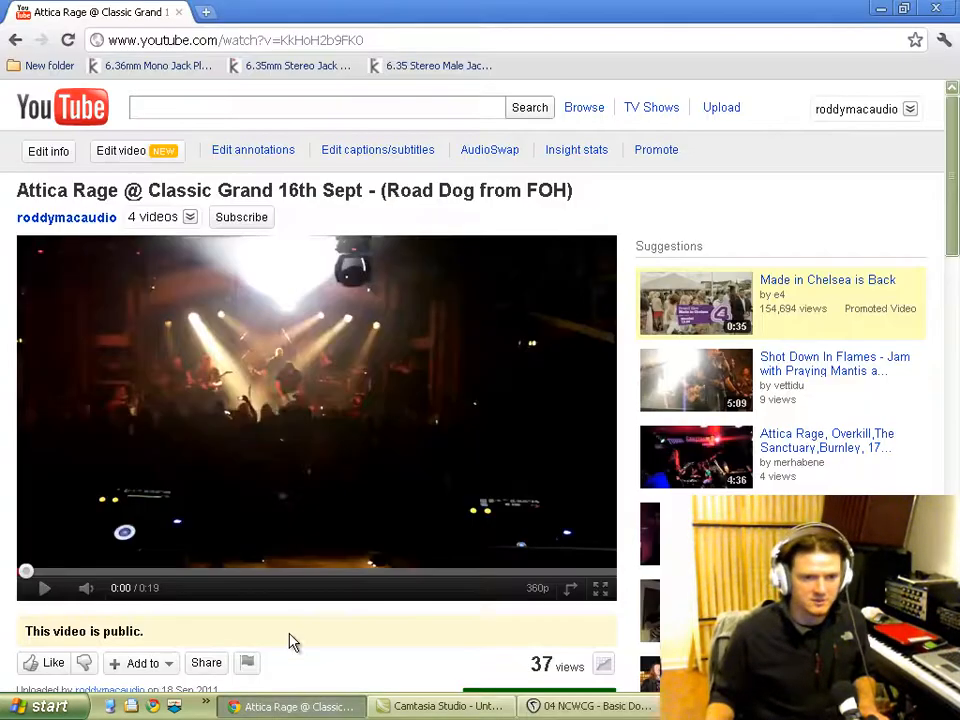
pyautogui.click(47, 592)
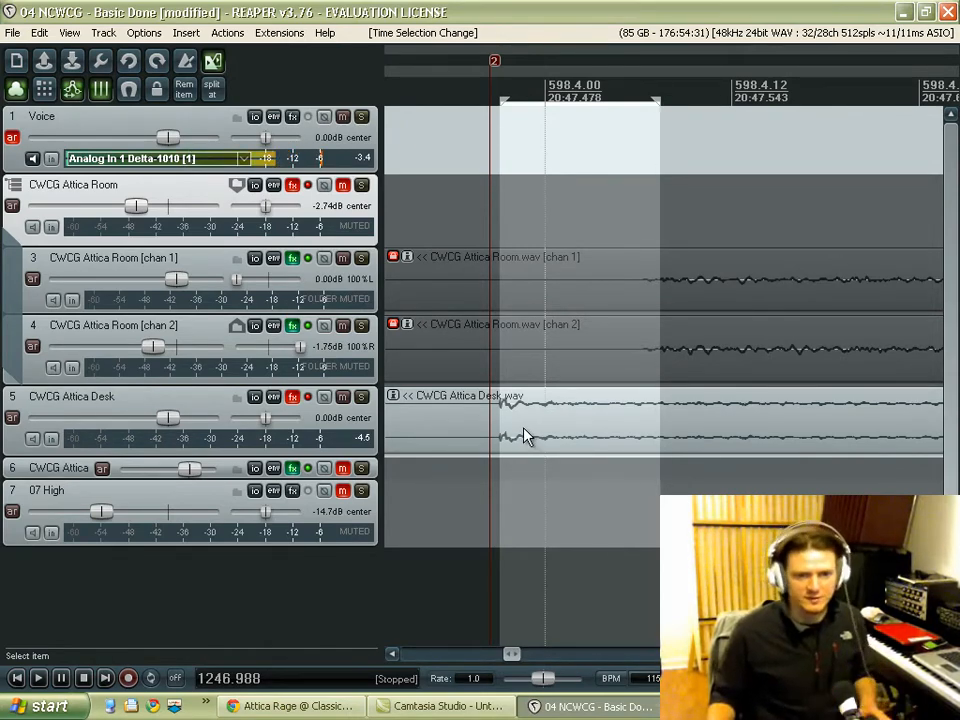
# Step: Back in REAPER, move the CWCG Attica Desk item later toward the room transients and set the edit cursor at 1247.518 s
pyautogui.moveTo(530, 438); pyautogui.dragTo(685, 425)
pyautogui.scroll(2, 683, 421)
pyautogui.click(636, 349)
pyautogui.scroll(6, 636, 349)
pyautogui.scroll(-1, 702, 414)
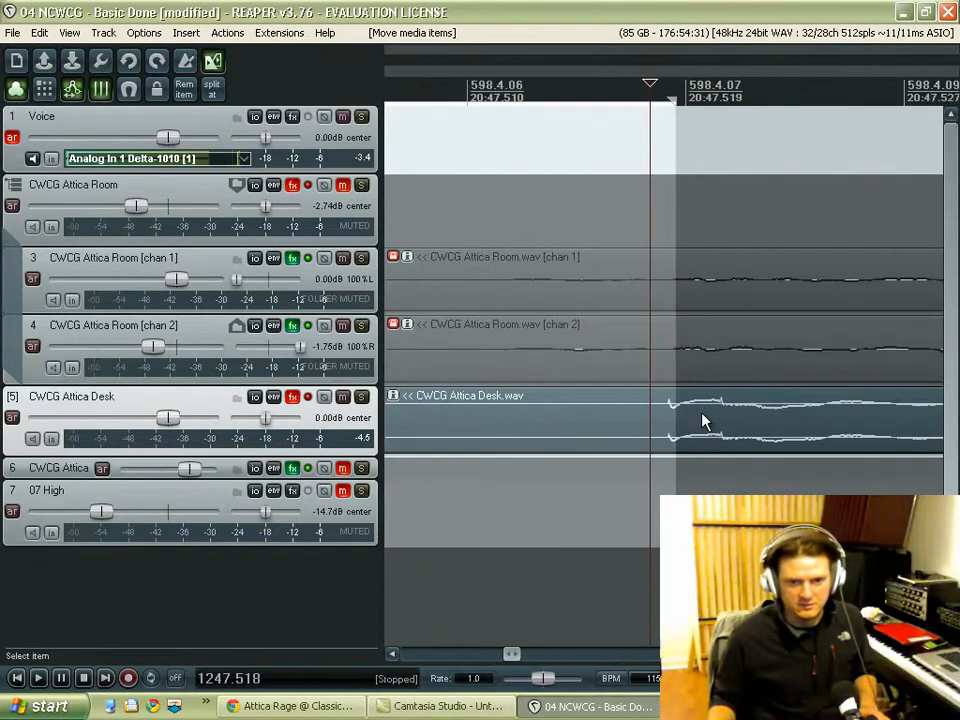
pyautogui.scroll(1, 700, 413)
pyautogui.scroll(-4, 665, 415)
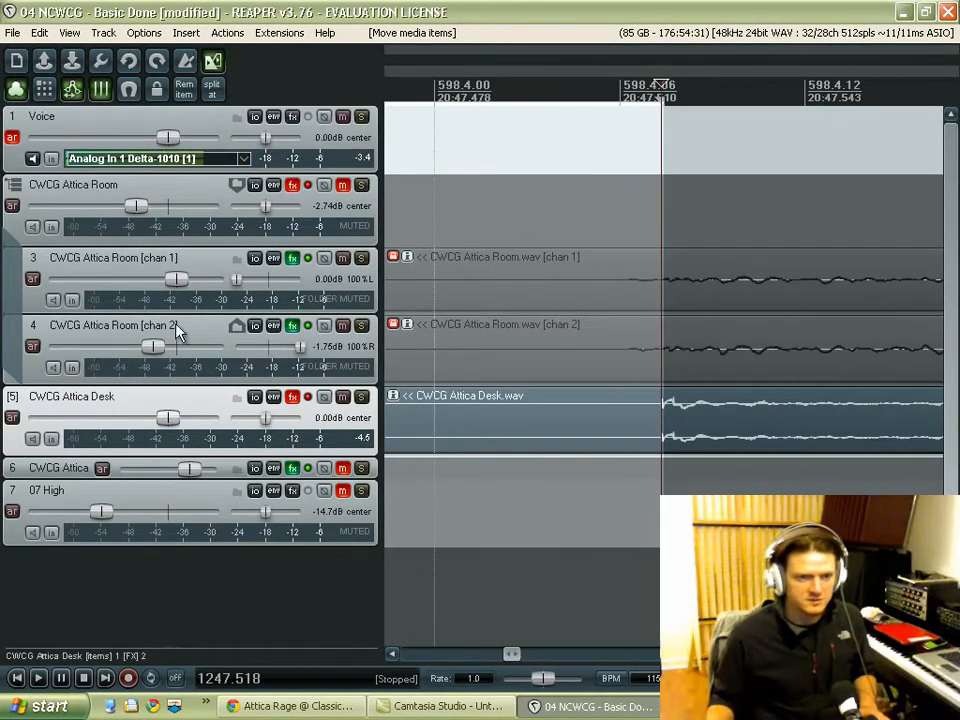
# Step: Enlarge the chan 2 track, place the cursor on its onset at 1247.519 s, and align the desk item to it, starting at 0:00.055
pyautogui.moveTo(38, 380); pyautogui.dragTo(36, 548)
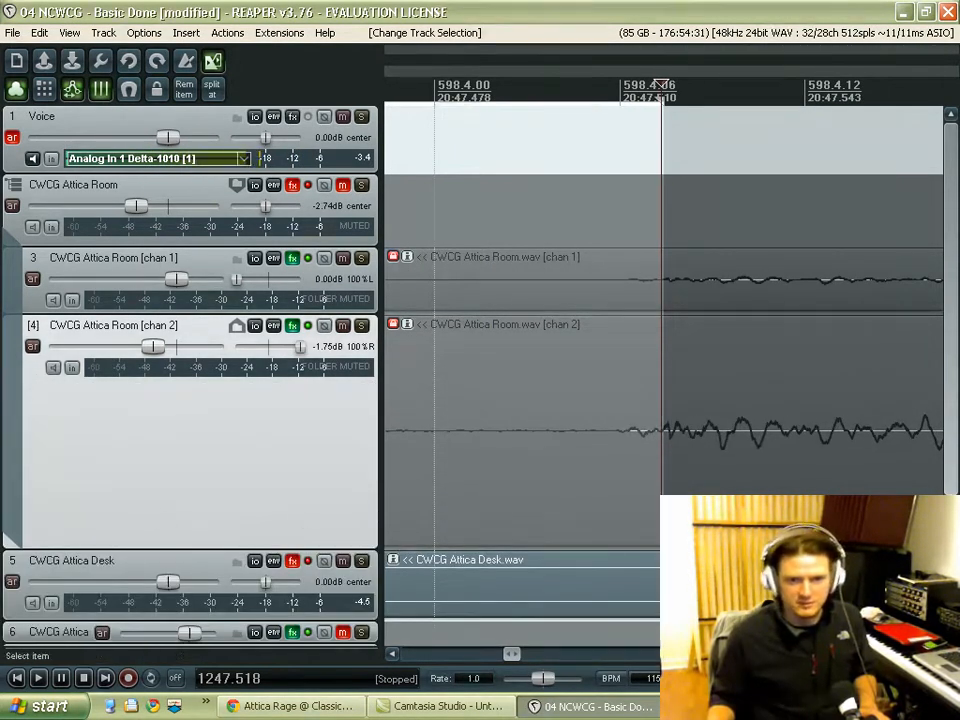
pyautogui.scroll(-3, 944, 424)
pyautogui.scroll(2, 715, 388)
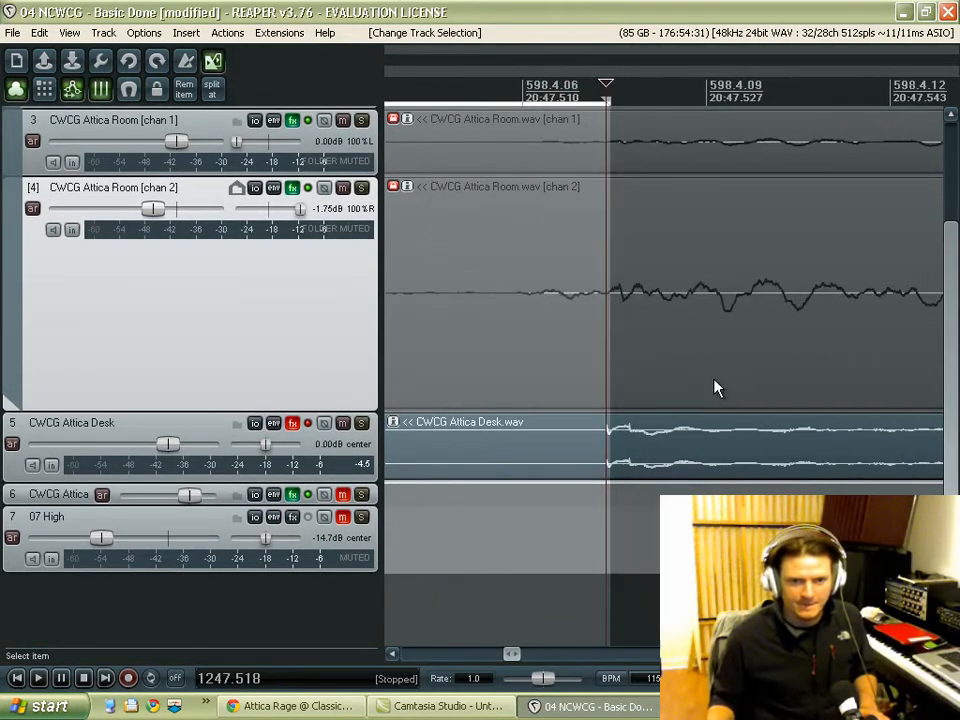
pyautogui.click(612, 264)
pyautogui.click(634, 457)
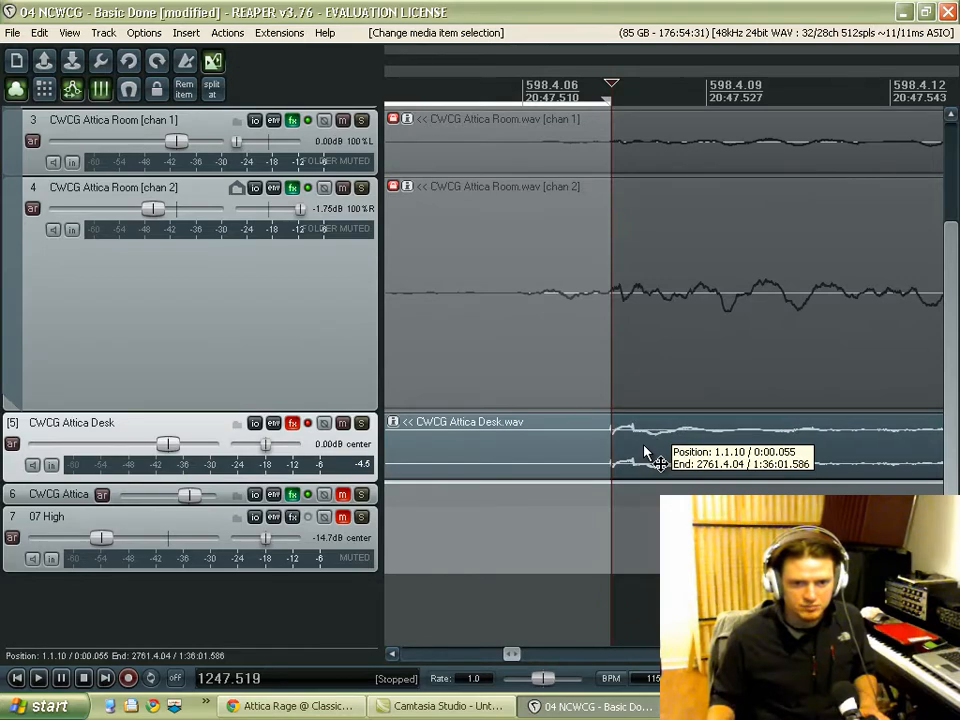
pyautogui.click(642, 437)
pyautogui.scroll(-4, 651, 355)
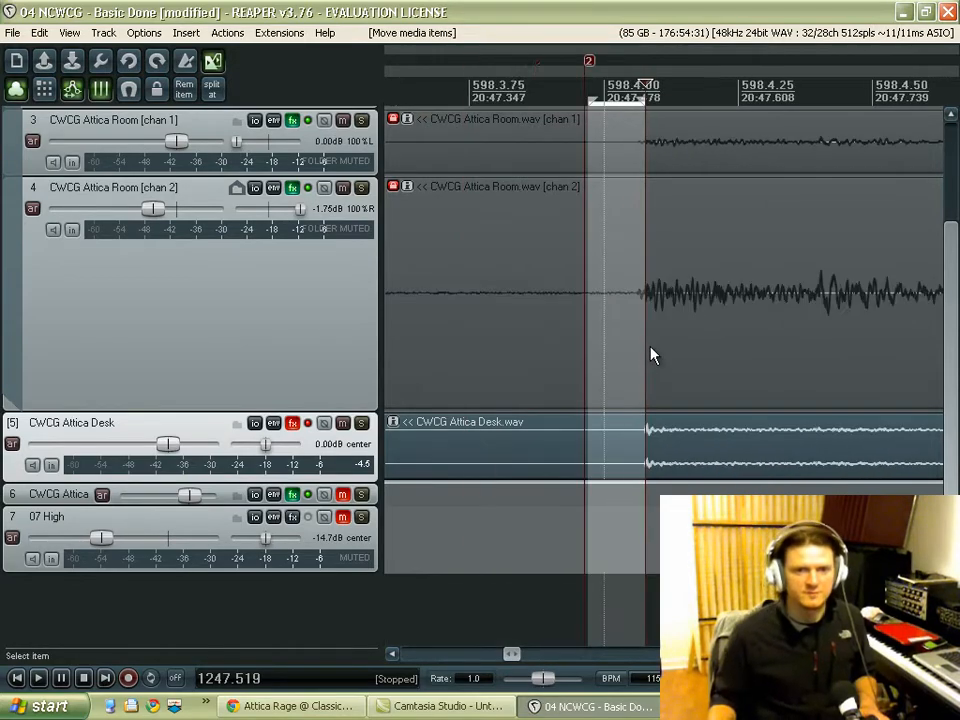
# Step: Show the whole recording in the arrangement and shrink the chan 2 room track back to normal height
pyautogui.scroll(-10, 648, 364)
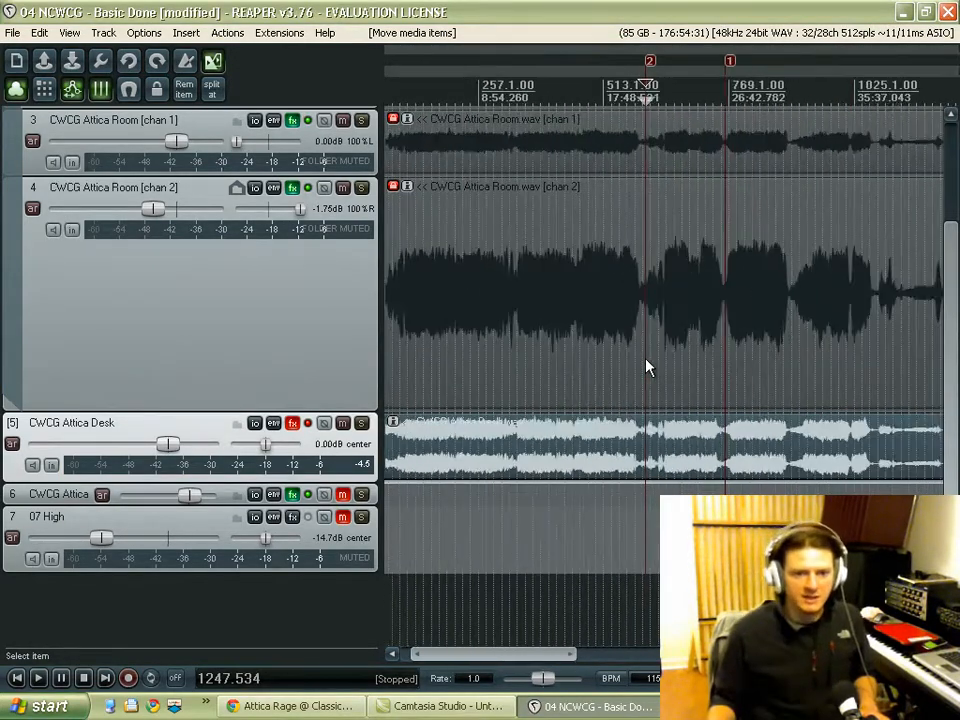
pyautogui.scroll(-3, 580, 366)
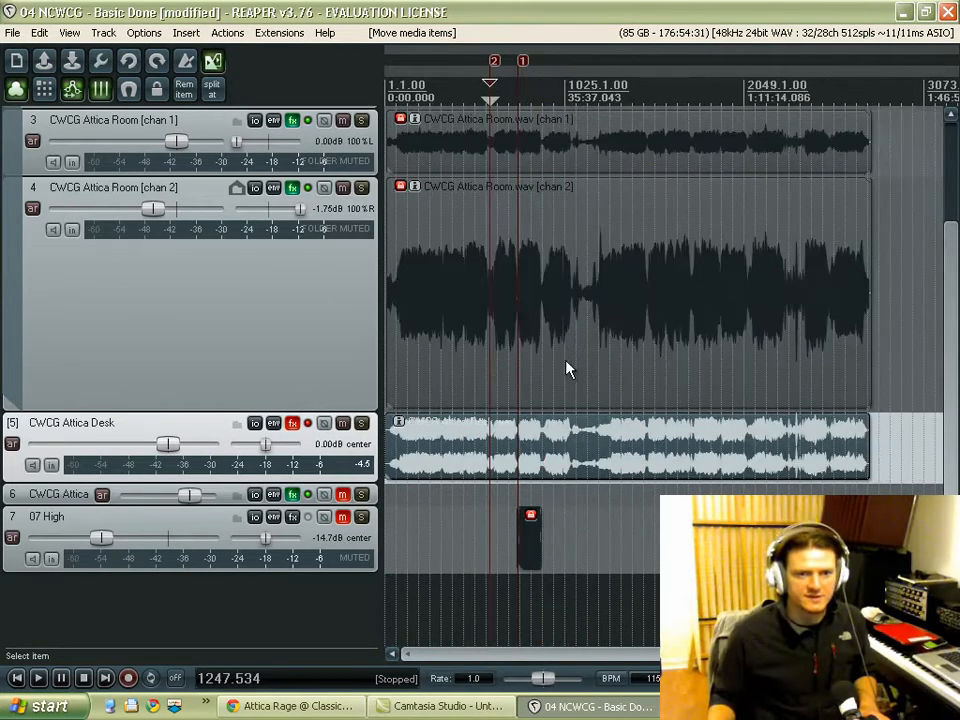
pyautogui.click(122, 343)
pyautogui.moveTo(128, 406); pyautogui.dragTo(139, 385)
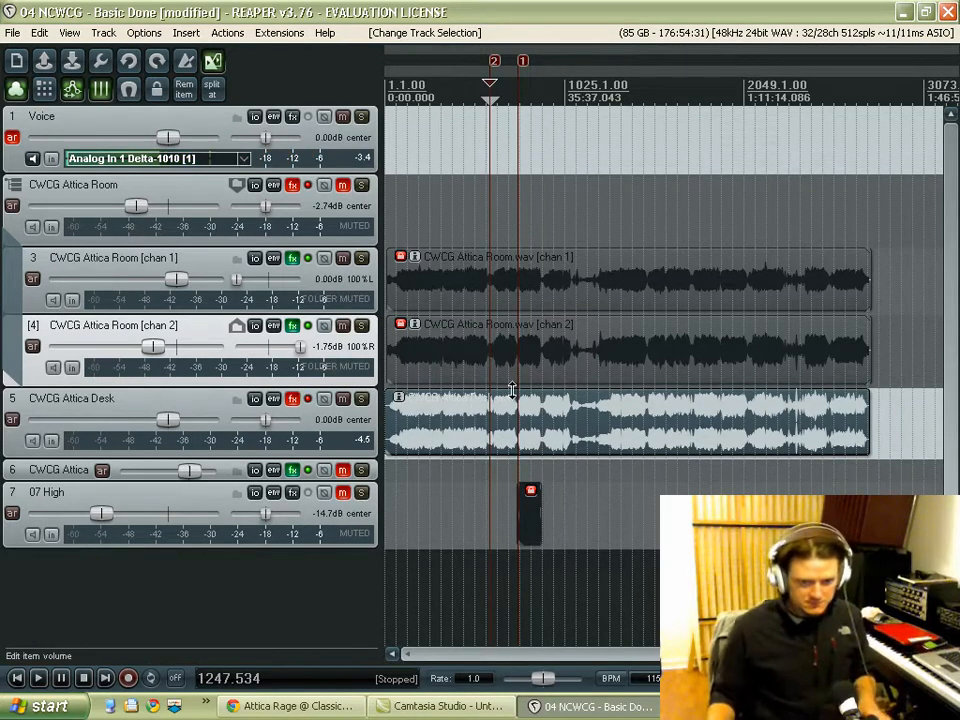
# Step: Set the edit cursor at 1614.787 s, in the song after marker 1, and audition the desk recording on its own
pyautogui.scroll(8, 525, 395)
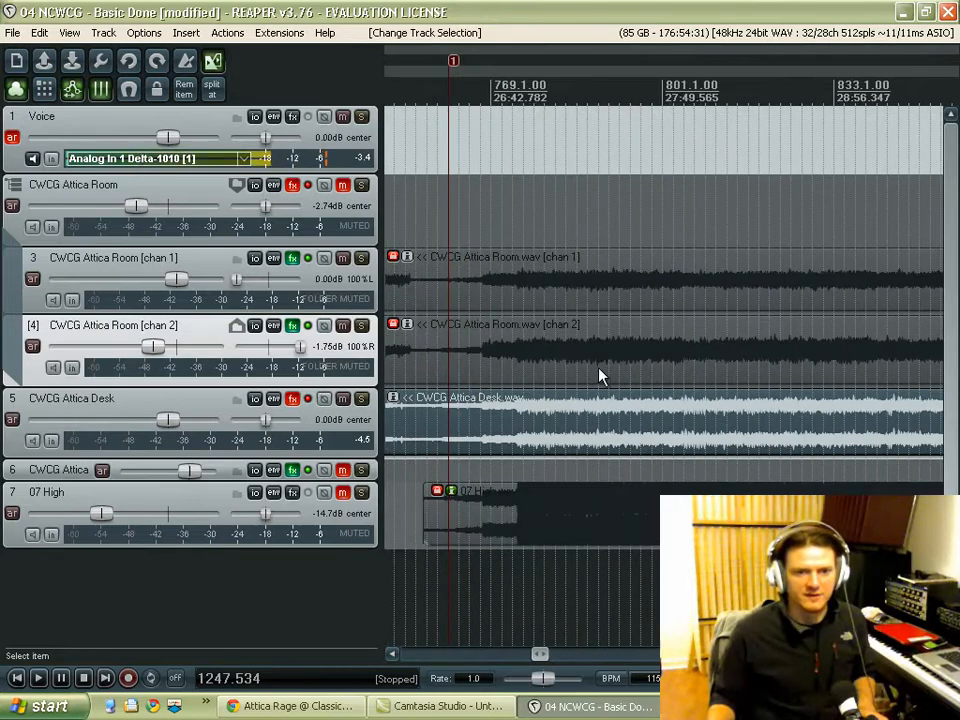
pyautogui.scroll(-2, 600, 375)
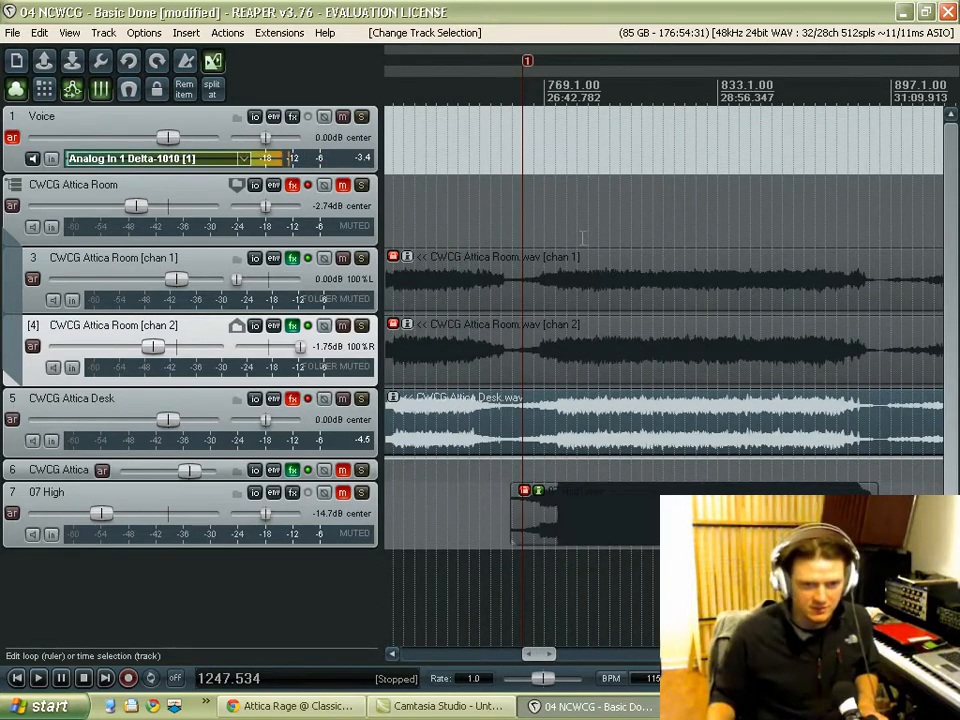
pyautogui.click(575, 229)
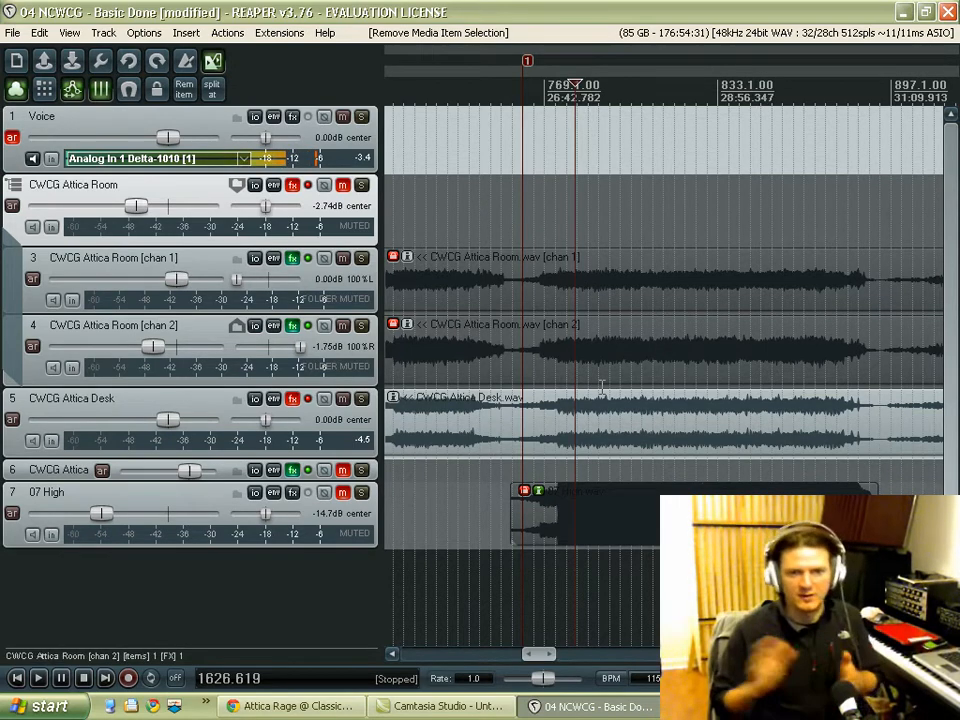
pyautogui.scroll(3, 602, 386)
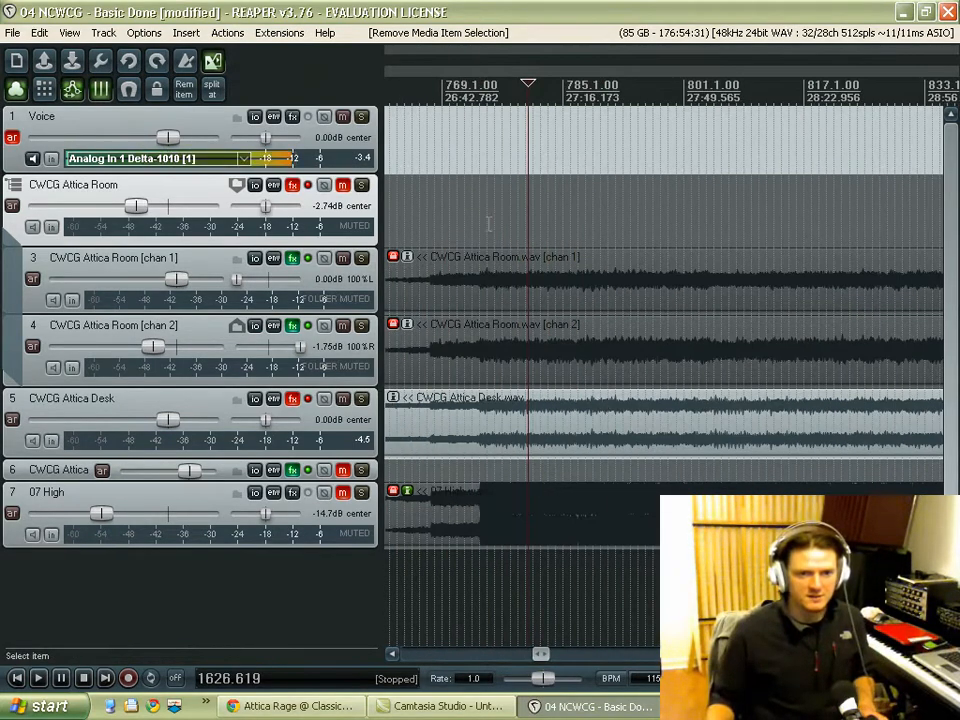
pyautogui.click(483, 219)
pyautogui.click(490, 222)
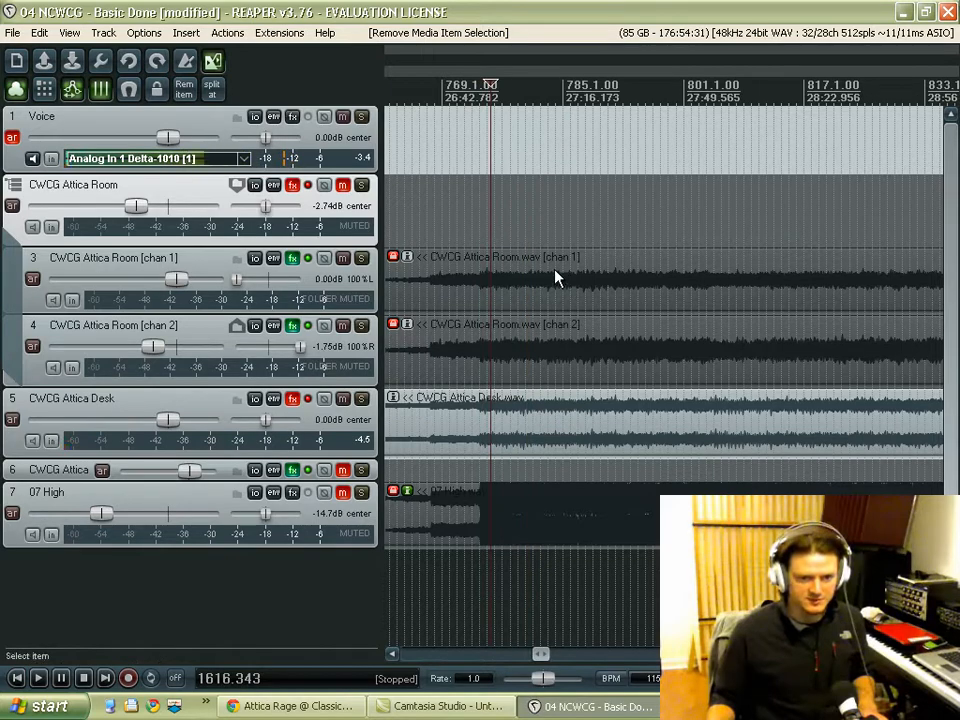
pyautogui.press('space')
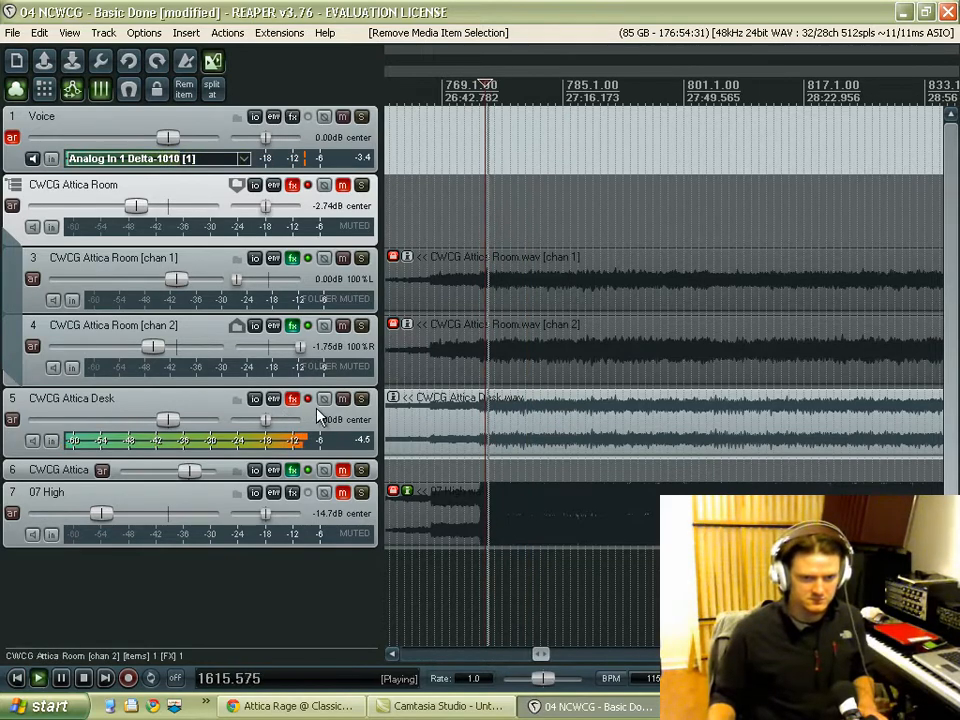
pyautogui.press('space')
# Step: Unmute the CWCG Attica Room folder track and play the room and desk recordings together
pyautogui.click(344, 186)
pyautogui.press('space')
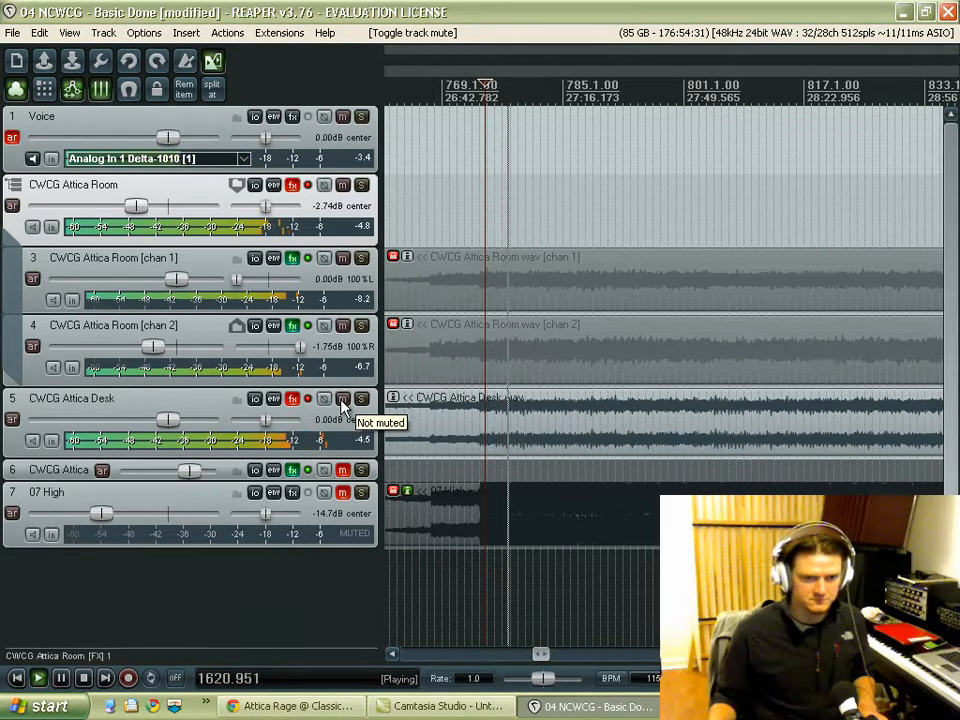
pyautogui.press('space')
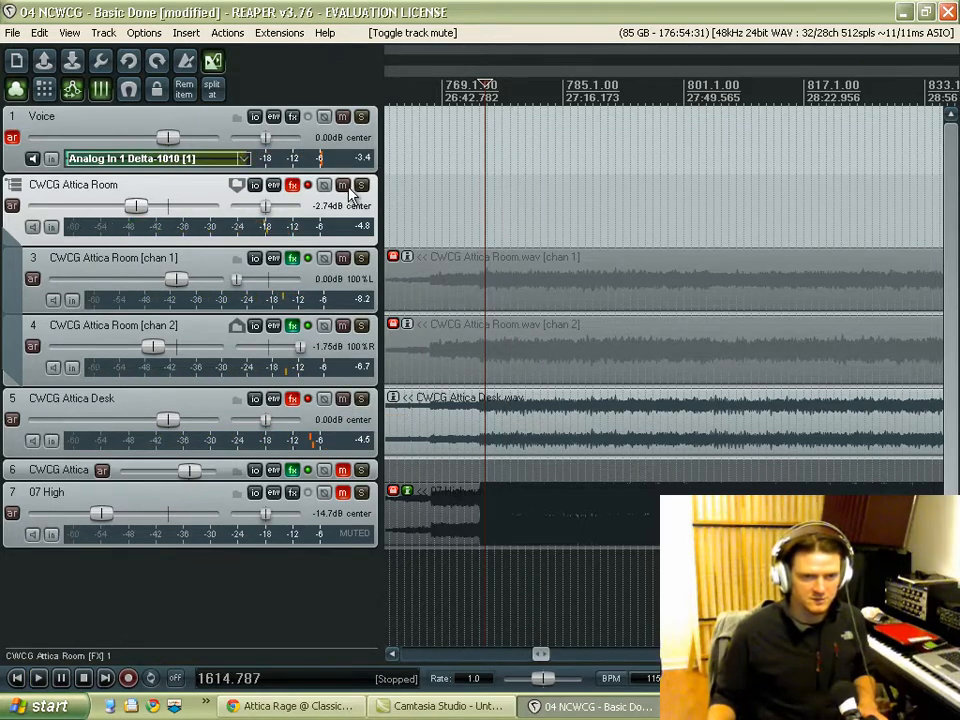